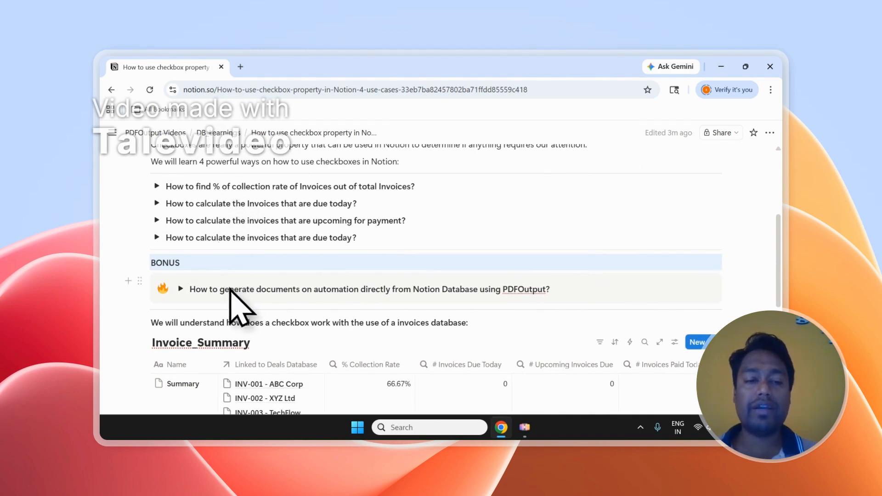
Review the bonus item on document generation and the first use case on the invoice collection rate.
drag(193, 293, 331, 295)
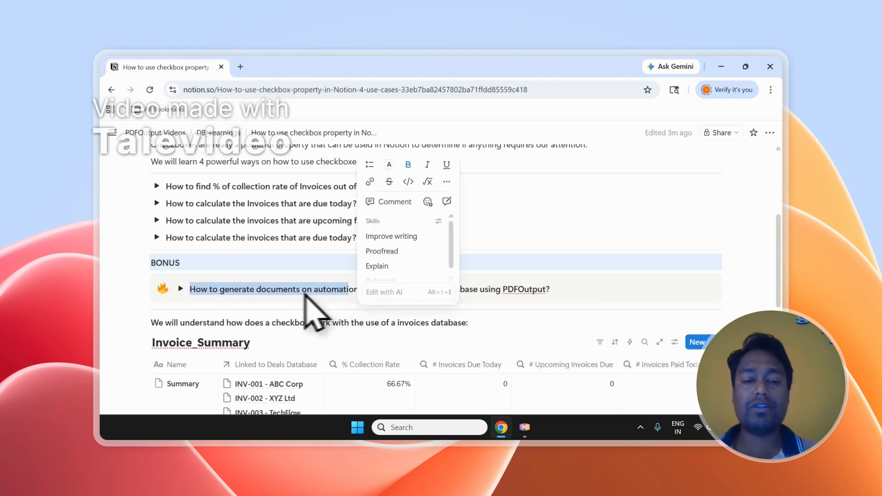
click(352, 295)
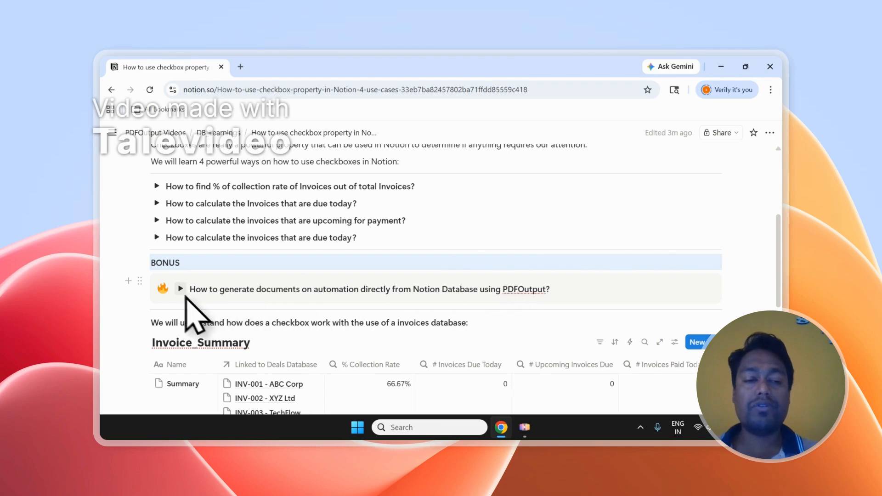
scroll(207, 281, up, 1)
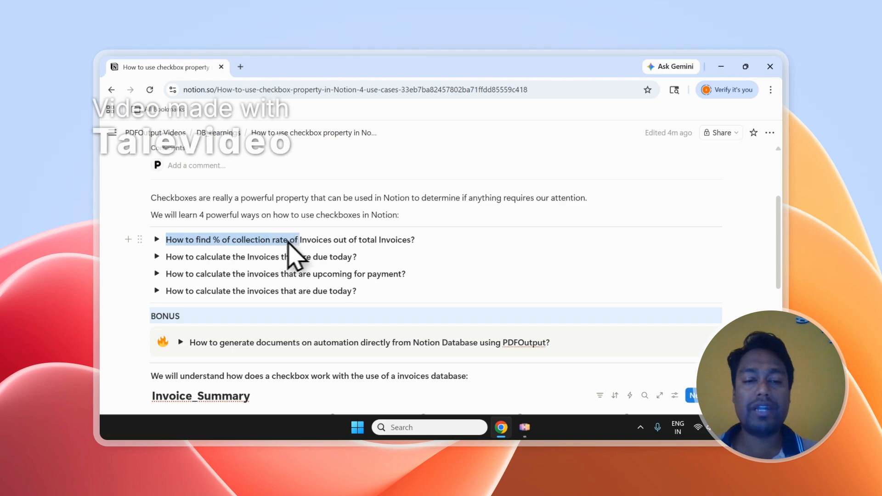
drag(288, 242, 360, 241)
drag(415, 242, 415, 242)
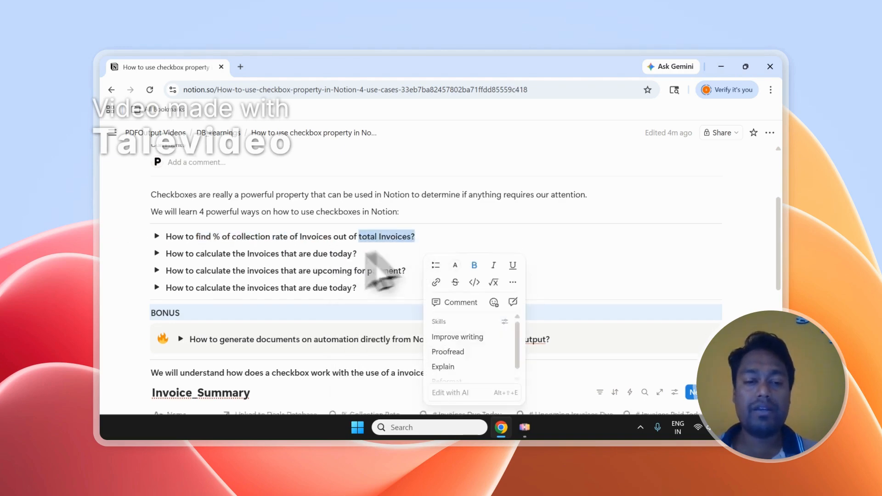
Examine the columns of Invoices_Database and how they relate to the properties in Invoice_Summary.
scroll(295, 294, down, 3)
scroll(294, 285, up, 5)
scroll(289, 273, down, 10)
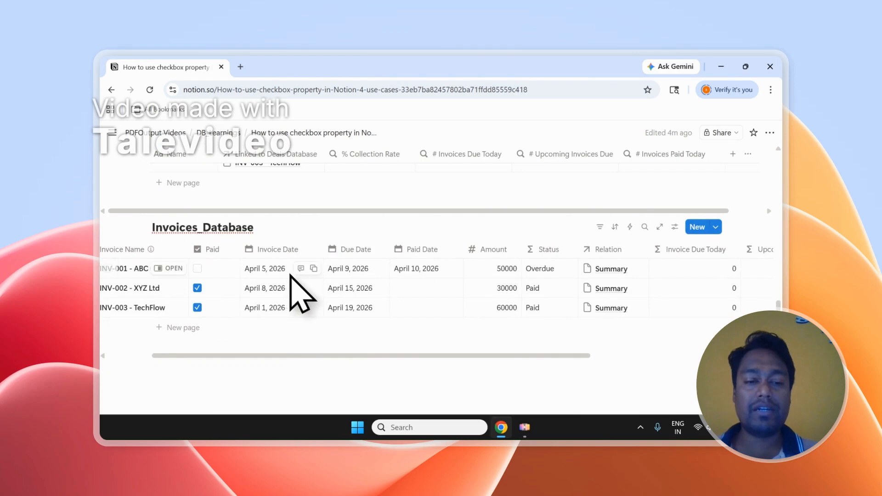
drag(254, 360, 207, 363)
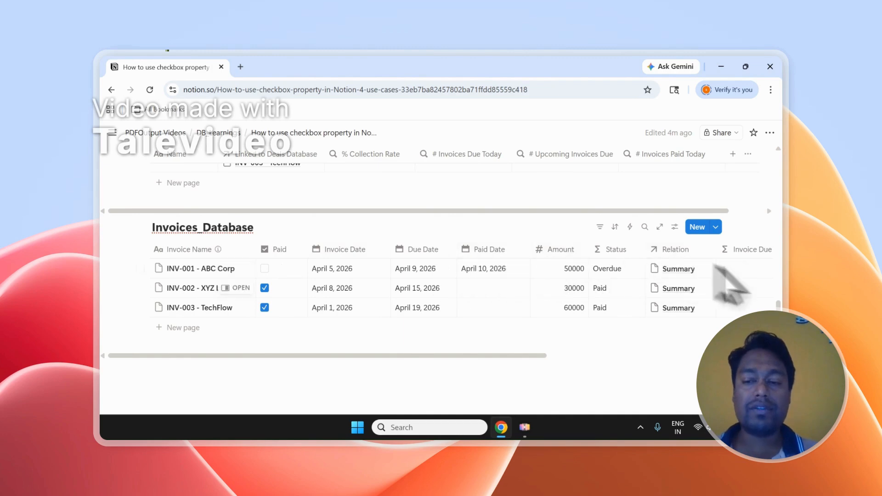
scroll(731, 280, up, 3)
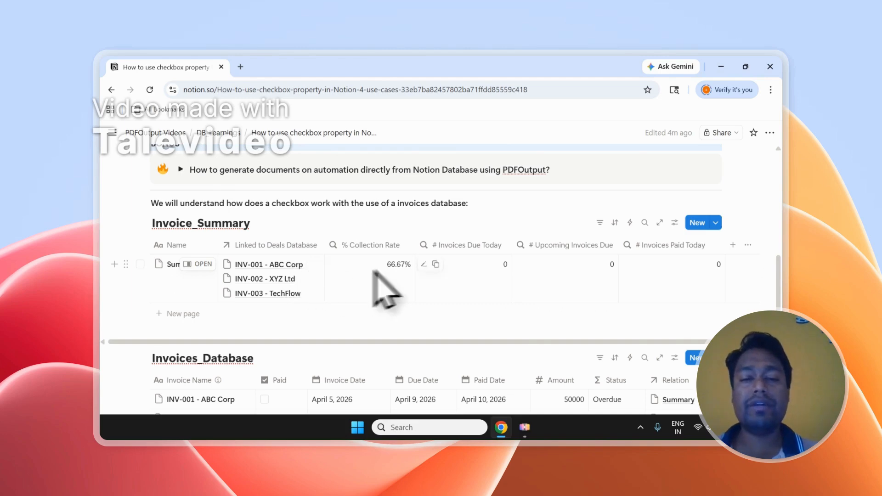
scroll(409, 298, down, 3)
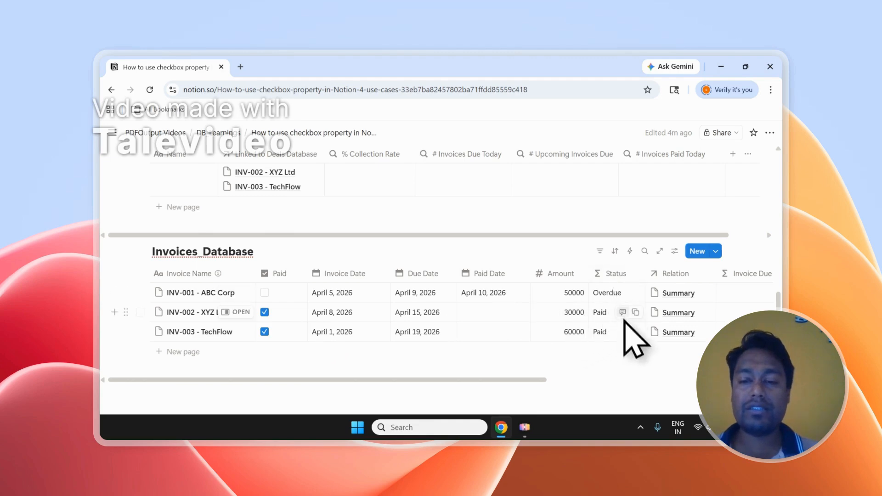
drag(545, 381, 586, 386)
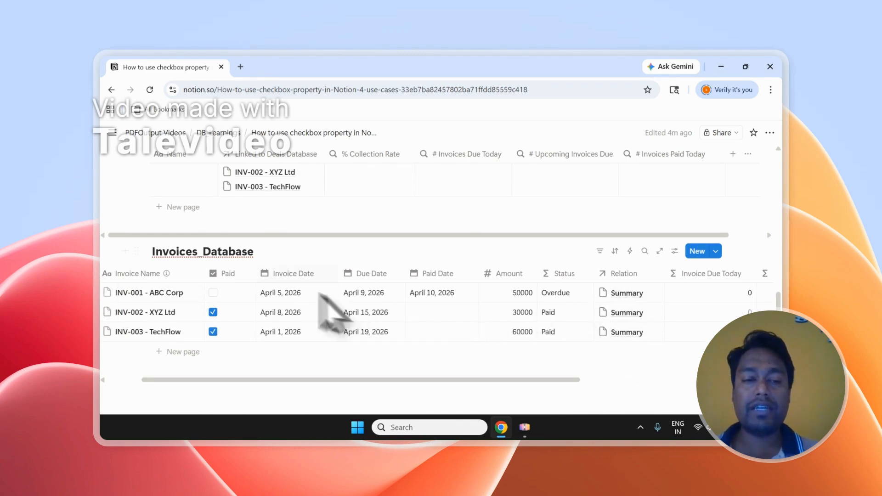
scroll(257, 295, down, 1)
scroll(258, 296, up, 3)
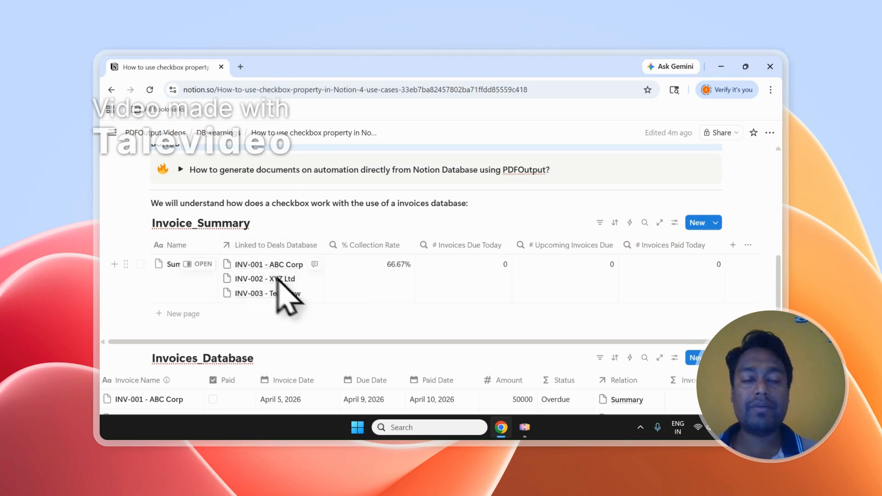
Return to the list of use cases and read the question on finding the % of collection rate.
scroll(294, 292, up, 10)
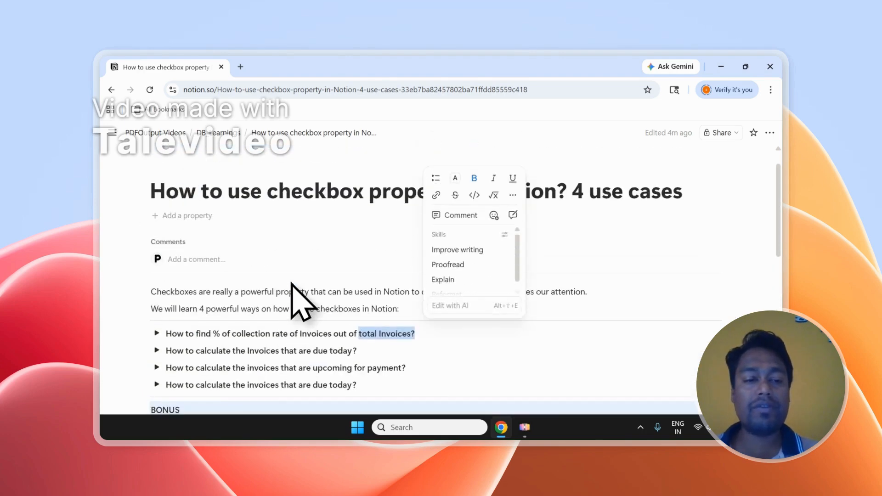
scroll(275, 317, down, 2)
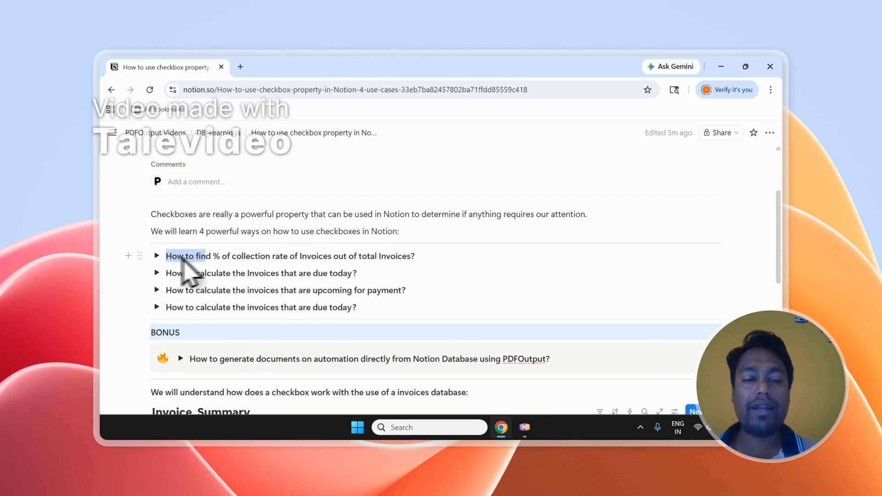
click(220, 256)
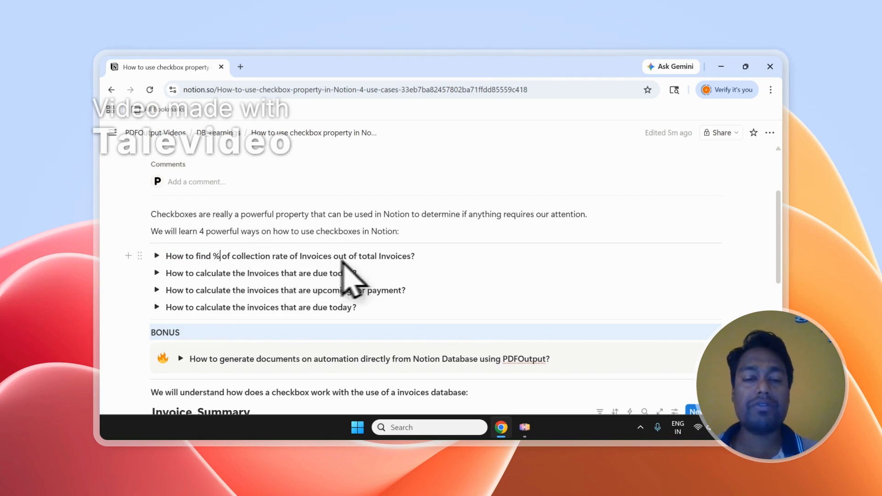
Compare the Paid checkboxes and Status values in Invoices_Database with the % Collection Rate in Invoice_Summary.
drag(778, 230, 777, 312)
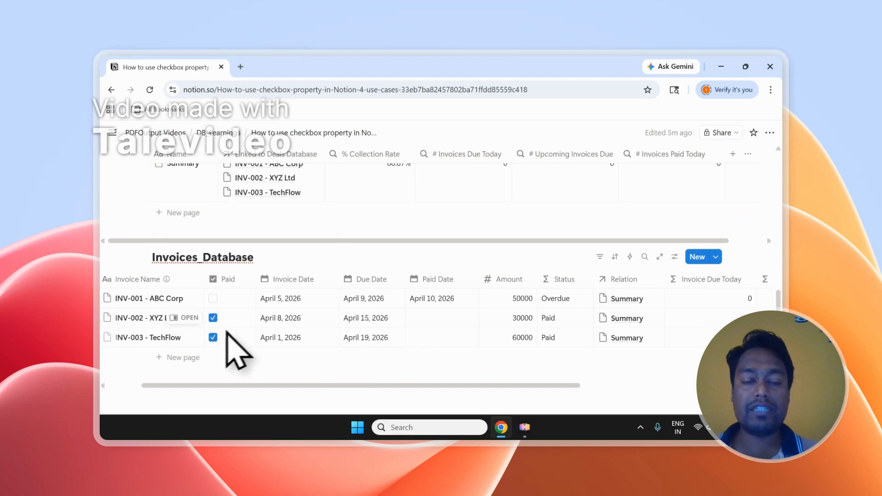
scroll(238, 312, up, 1)
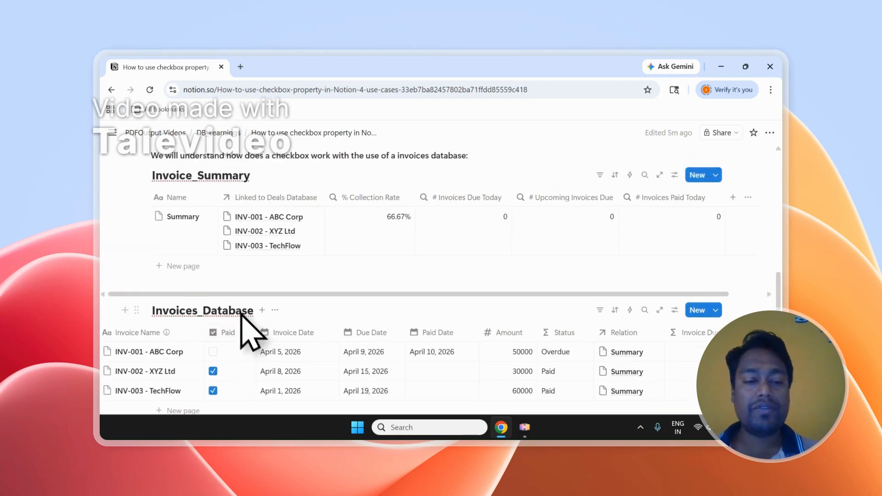
scroll(243, 322, down, 2)
scroll(248, 335, up, 2)
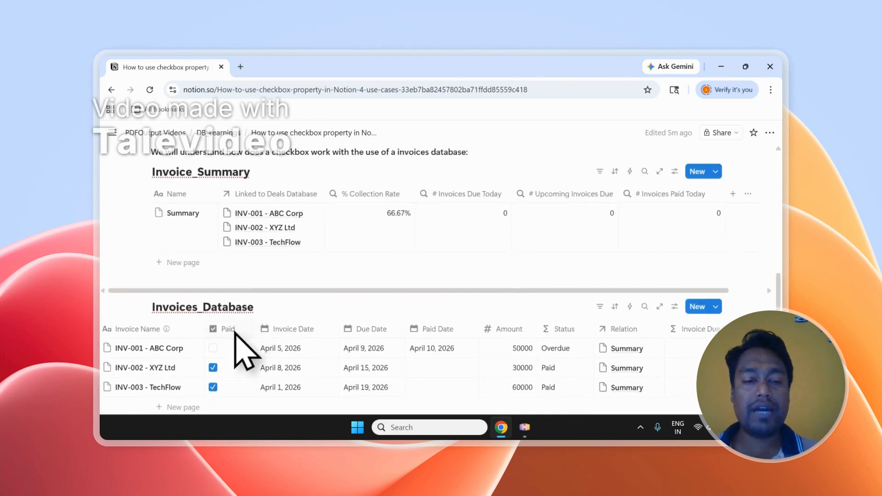
scroll(236, 339, up, 1)
scroll(238, 339, down, 3)
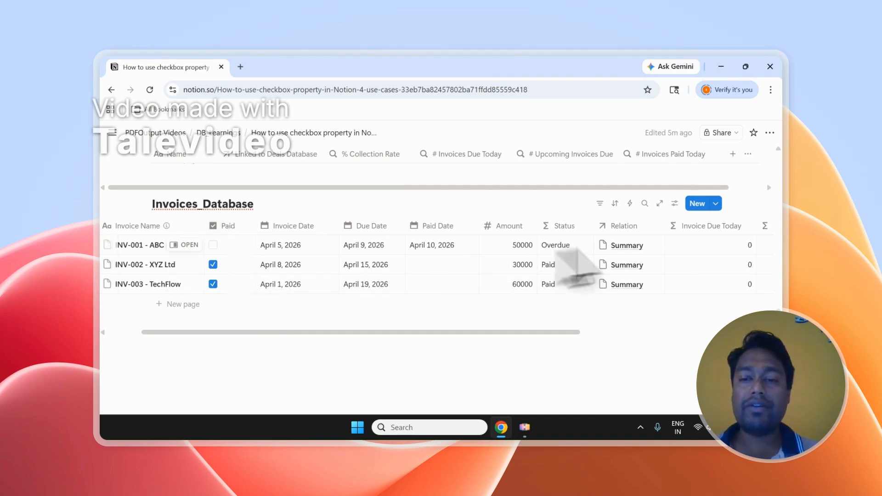
scroll(480, 280, up, 3)
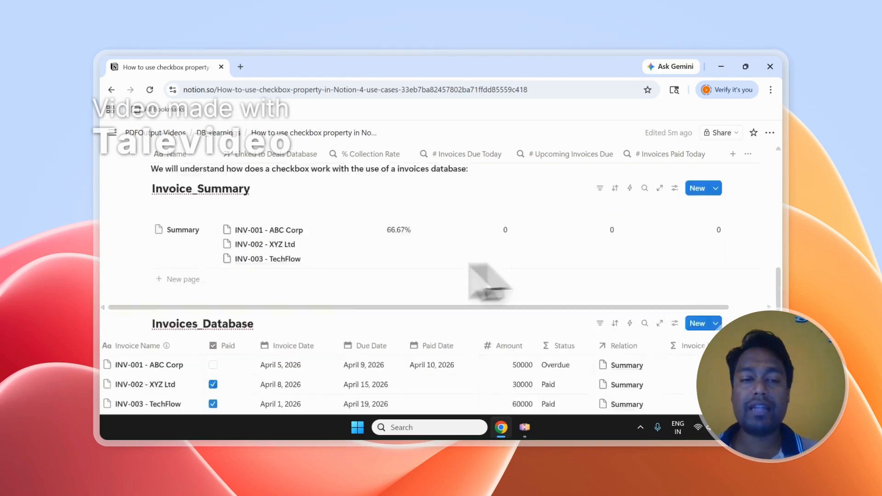
scroll(333, 264, down, 2)
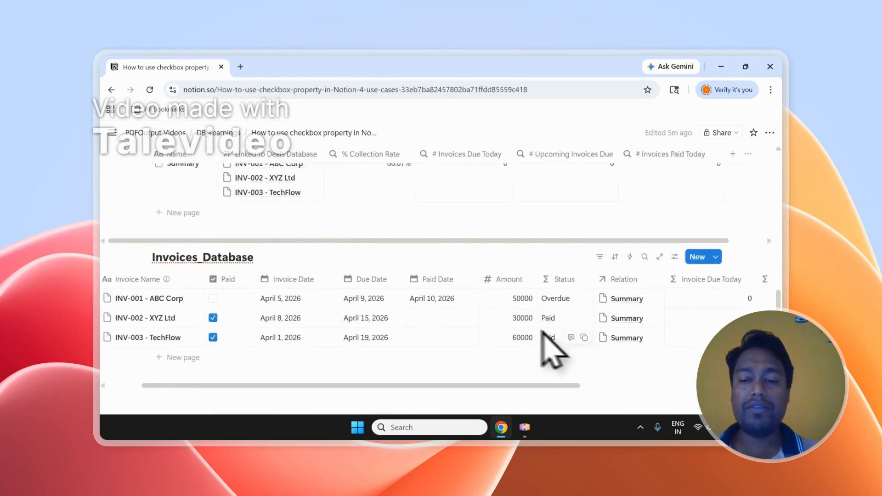
Inspect the Relation property's related database in Invoices_Database and the page linked to INV-001 - ABC Corp.
click(621, 278)
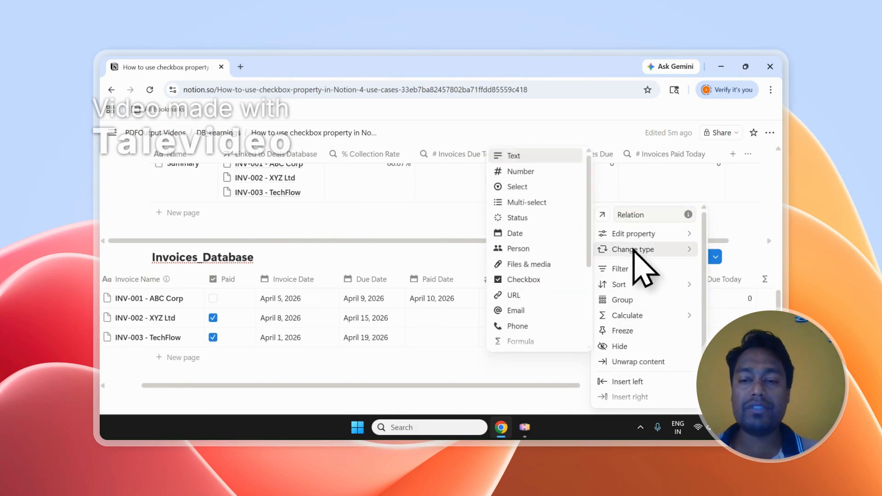
mouse_move(634, 239)
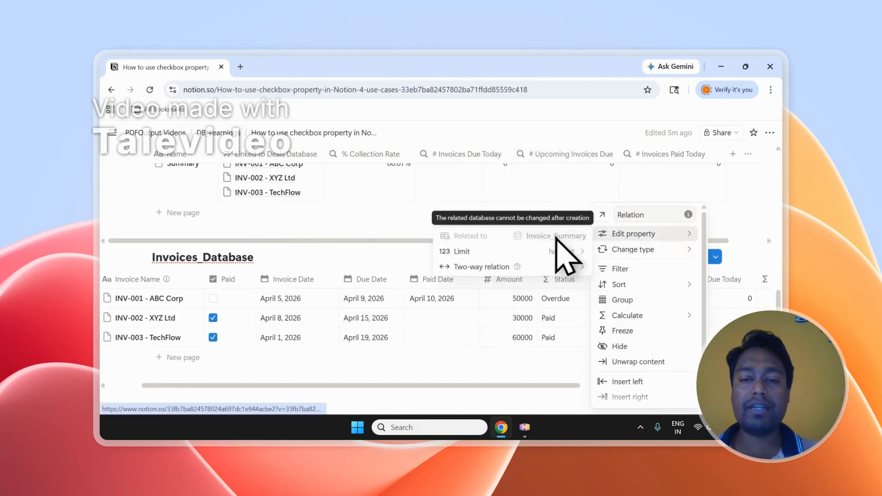
click(384, 240)
scroll(376, 225, up, 2)
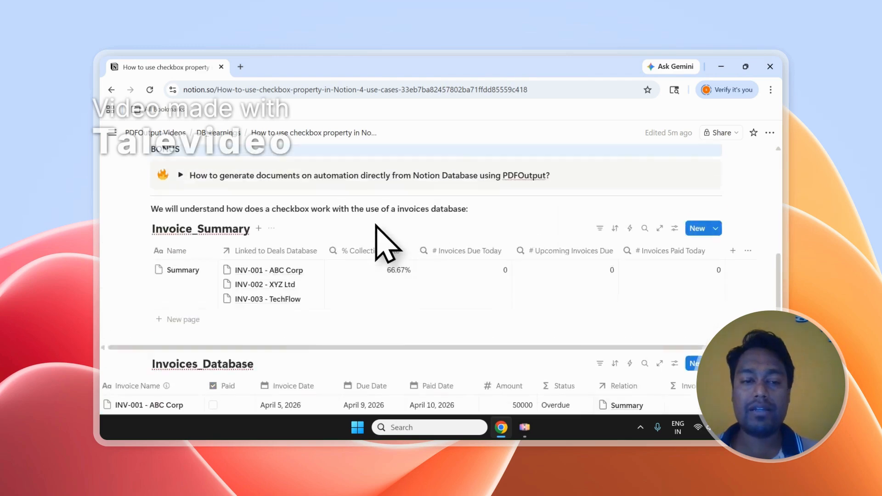
scroll(376, 225, down, 1)
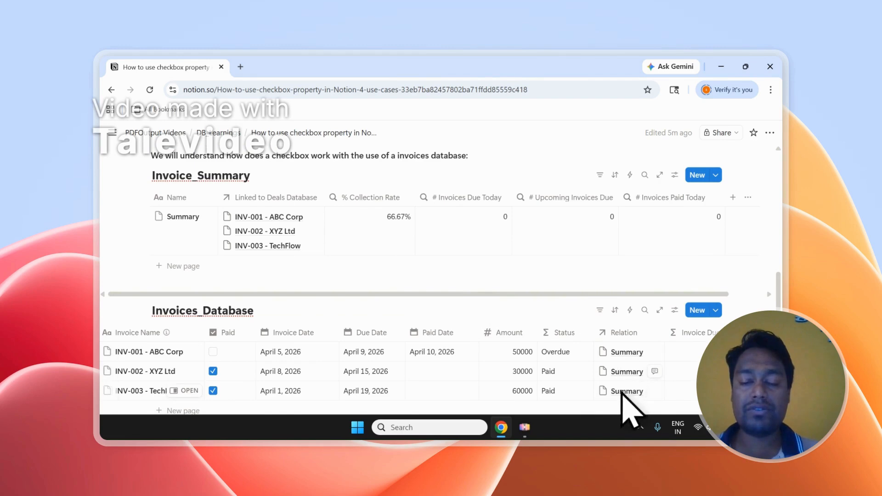
click(635, 354)
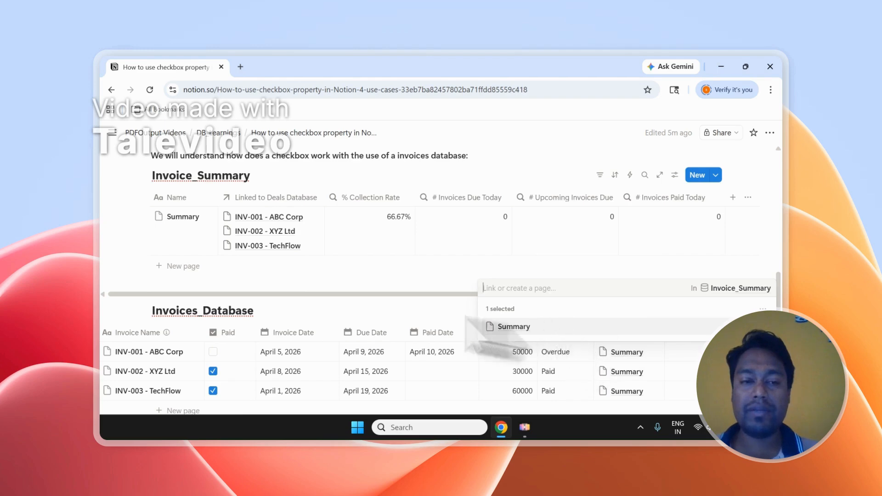
key(Escape)
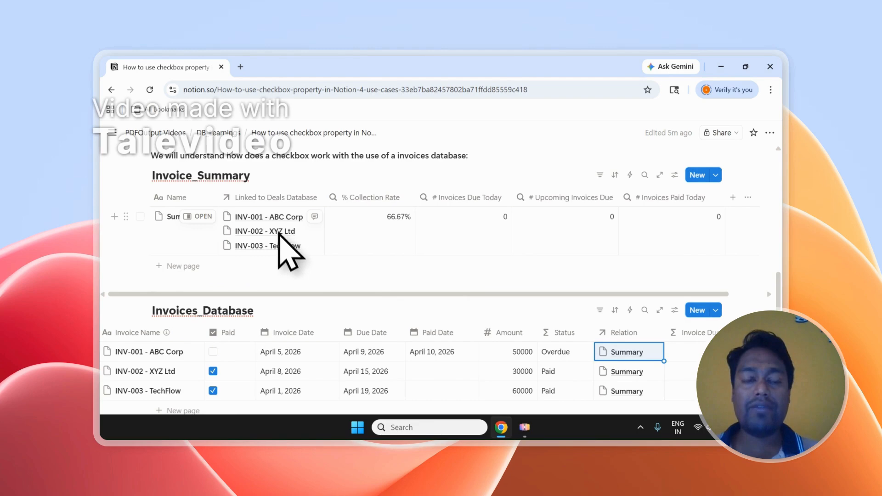
Inspect the % Collection Rate property's configuration and property type in Invoice_Summary.
click(380, 249)
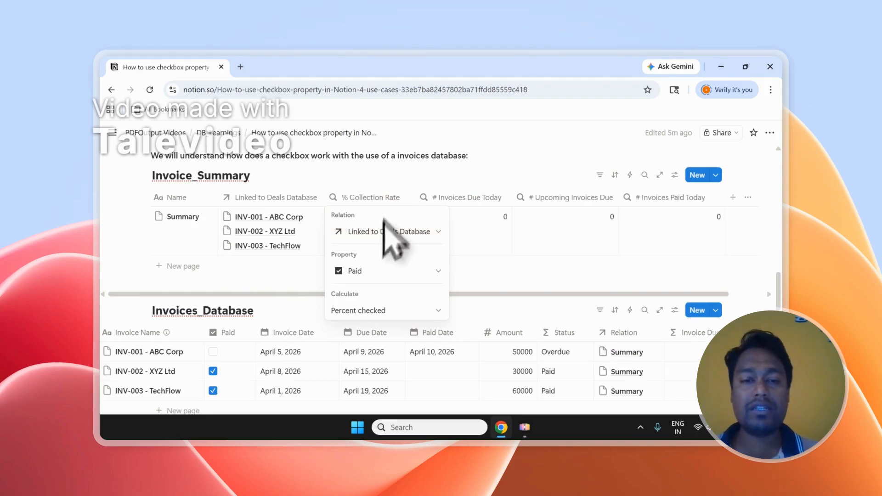
key(Escape)
click(386, 196)
mouse_move(398, 233)
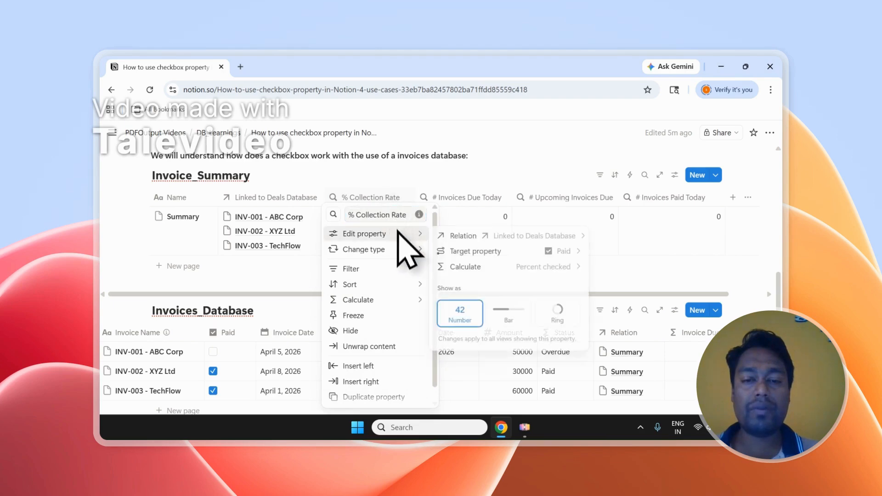
mouse_move(398, 250)
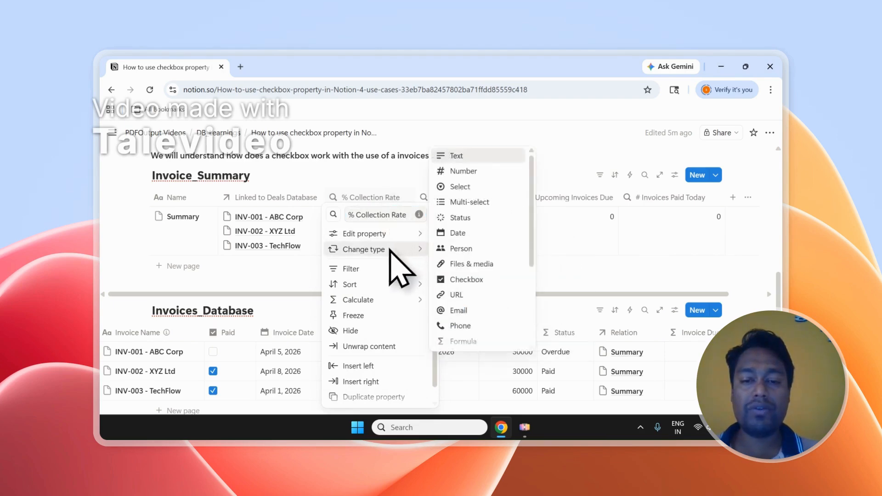
scroll(481, 253, down, 3)
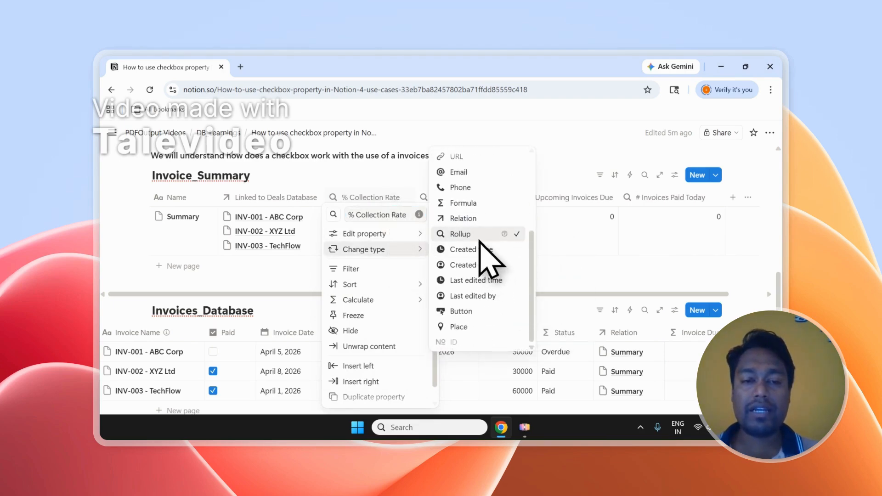
click(295, 246)
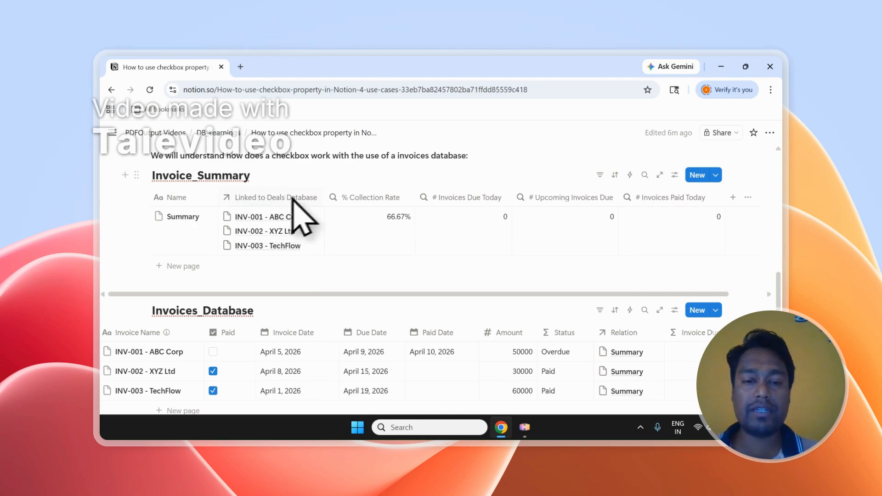
Examine the relation, target property and calculation options of the % Collection Rate rollup without changing them.
click(363, 220)
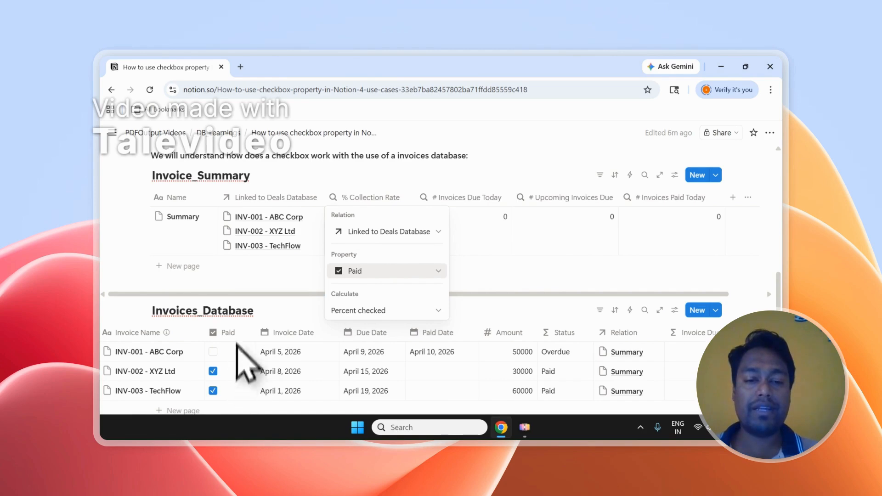
click(398, 312)
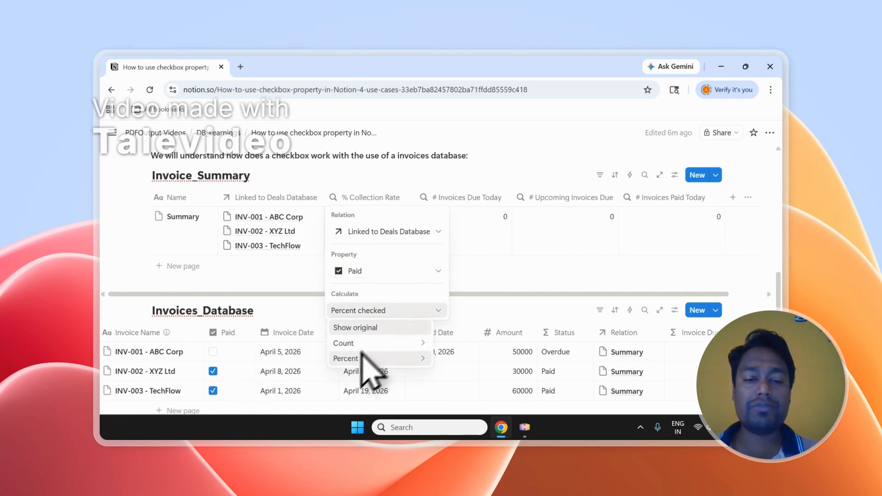
mouse_move(351, 357)
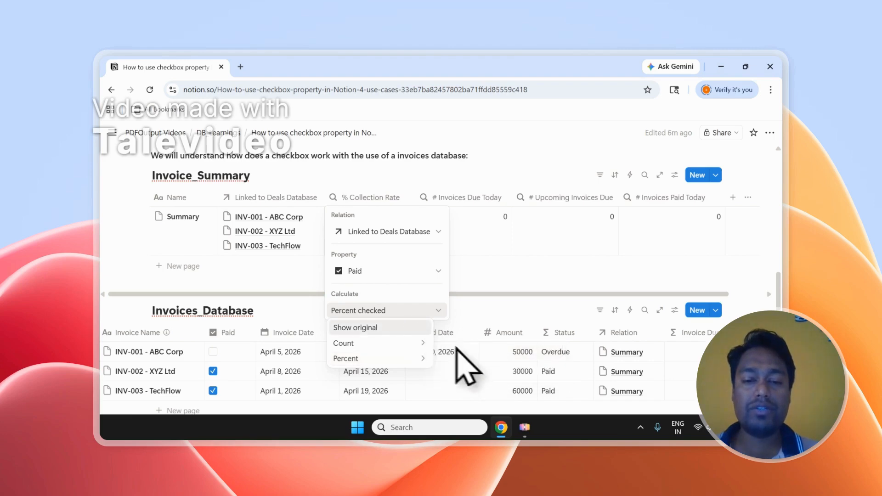
click(439, 309)
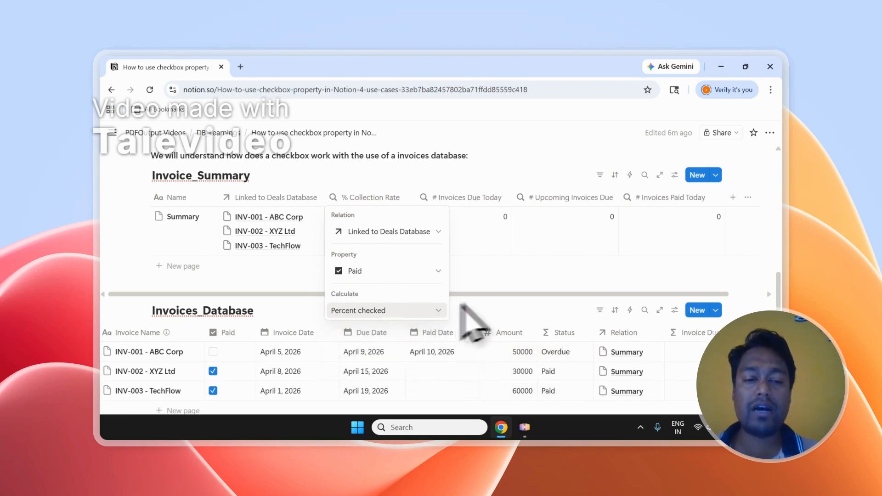
click(227, 354)
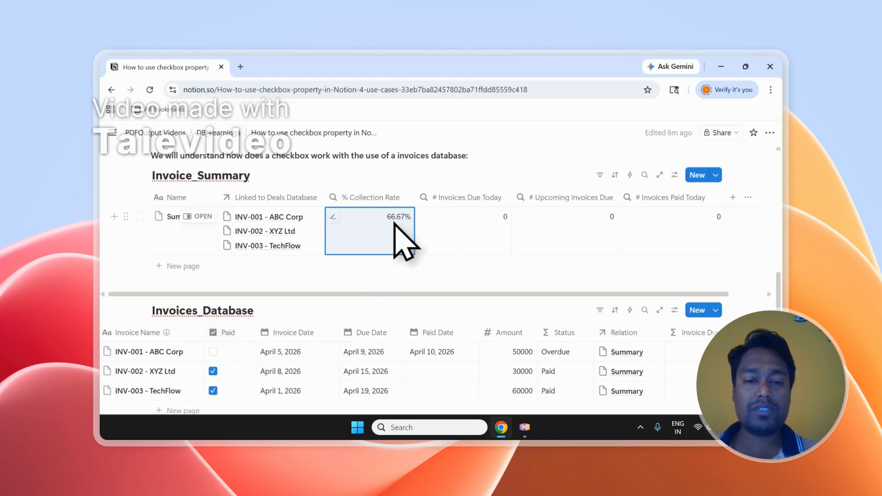
Toggle the Paid checkboxes in Invoices_Database until INV-001 - ABC Corp, INV-002 - XYZ Ltd and INV-003 - TechFlow are all checked.
click(222, 373)
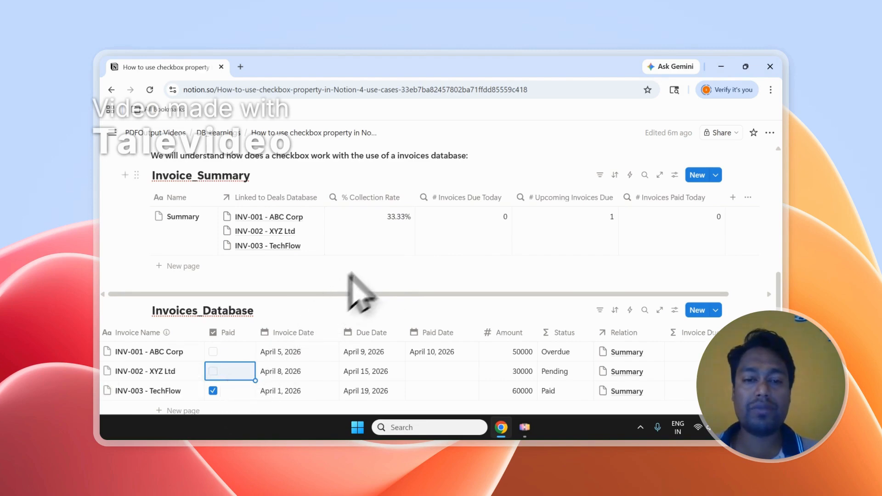
click(213, 352)
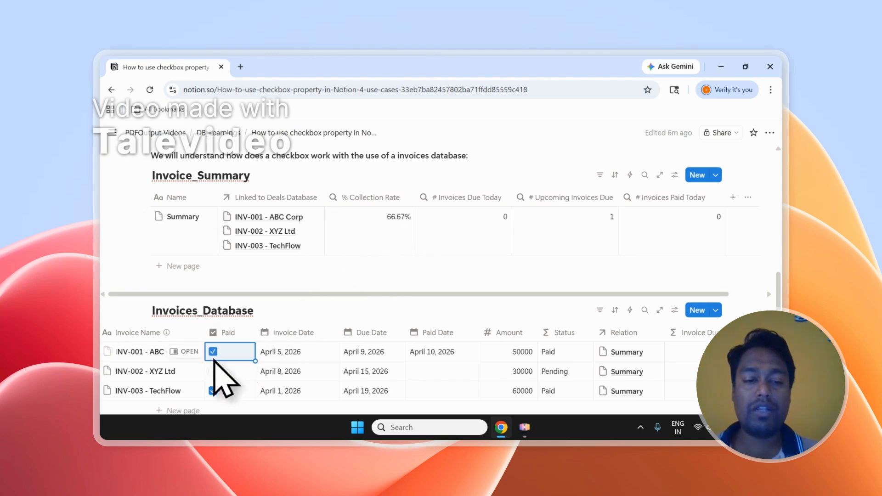
click(213, 371)
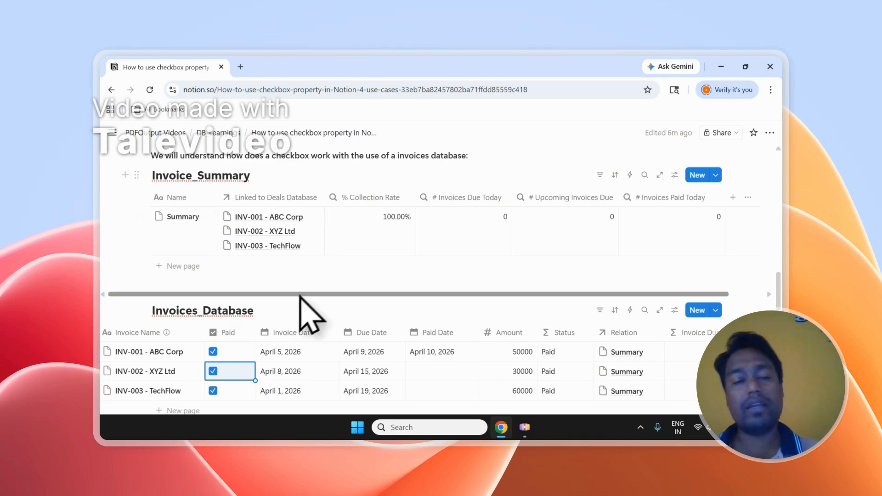
scroll(349, 322, down, 1)
scroll(361, 276, up, 3)
scroll(275, 317, down, 1)
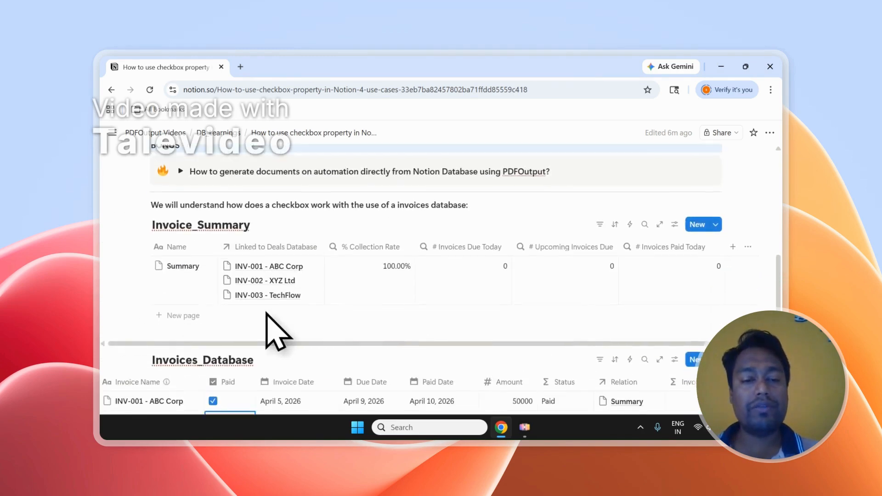
scroll(781, 290, down, 2)
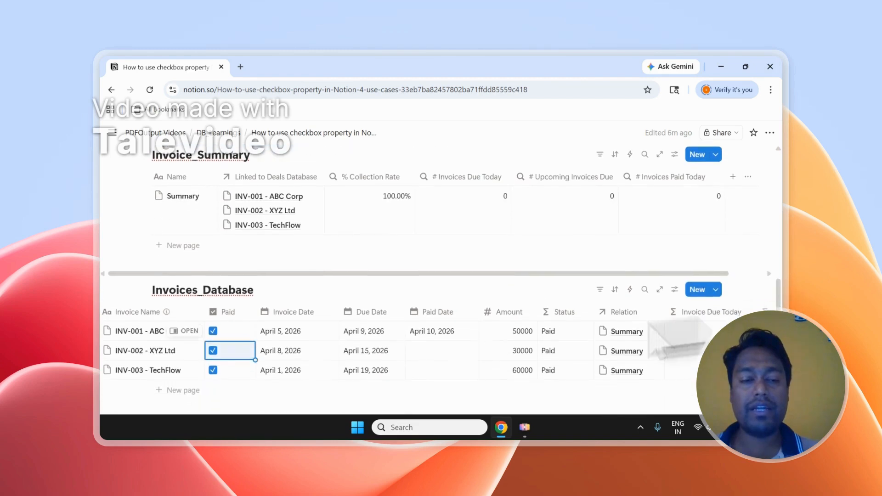
Clear Paid for INV-001 - ABC Corp and toggle INV-002 - XYZ Ltd and INV-003 - TechFlow off and back on.
click(214, 351)
click(213, 331)
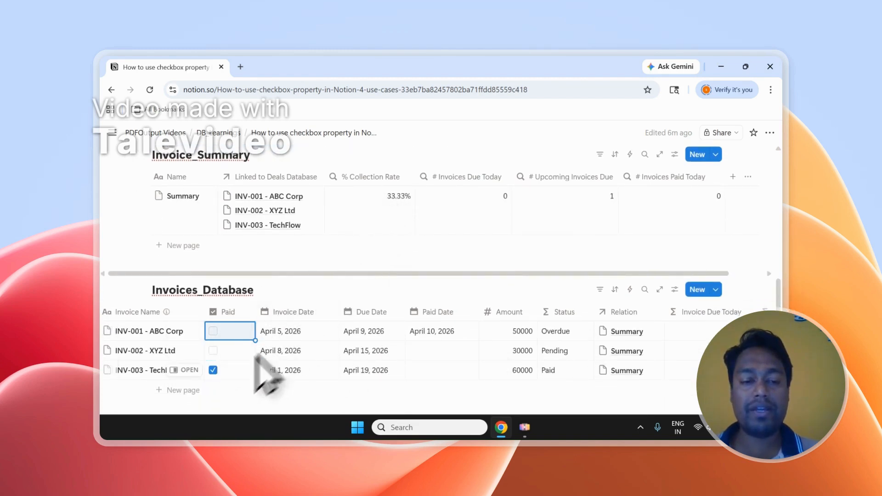
click(213, 370)
click(213, 350)
click(213, 370)
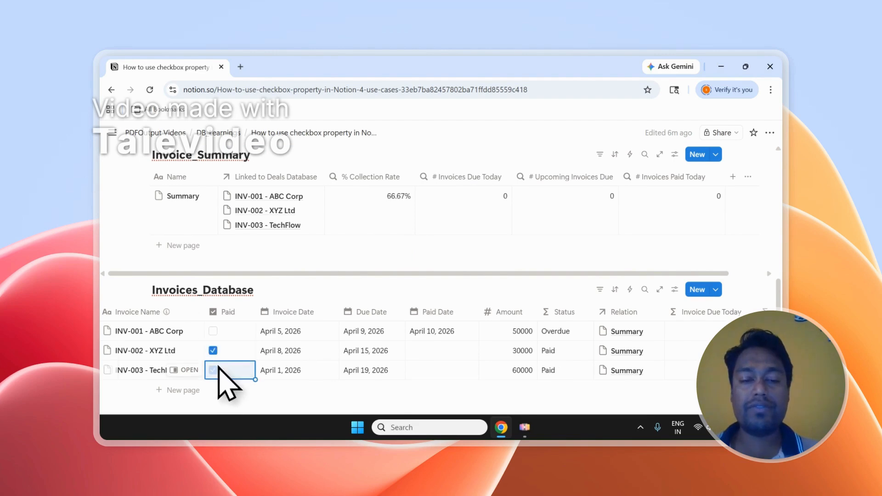
Recheck the collection rate topic against the % Collection Rate rollup's relation, Paid property and Percent checked calculation, keeping its settings.
drag(778, 301, 781, 251)
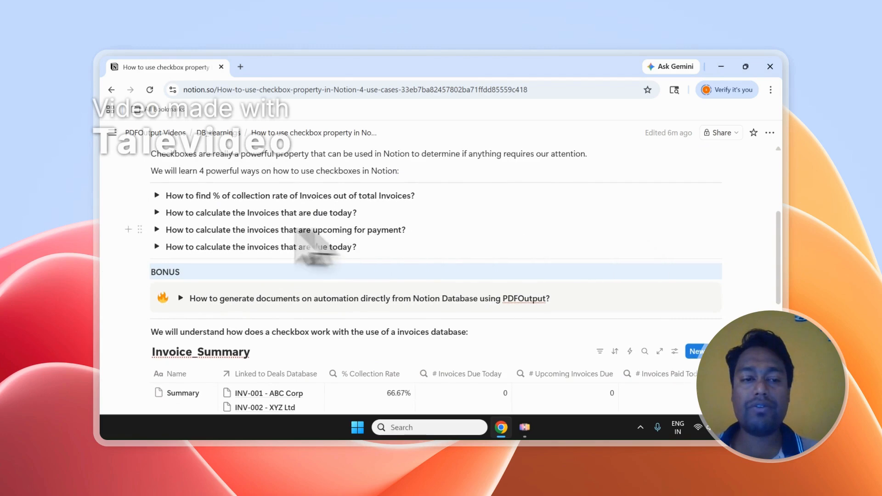
drag(215, 197, 429, 197)
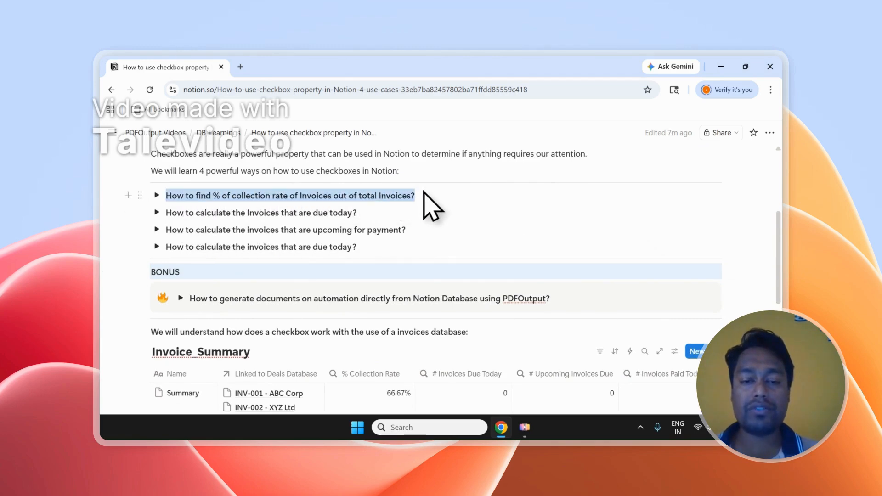
scroll(781, 262, down, 3)
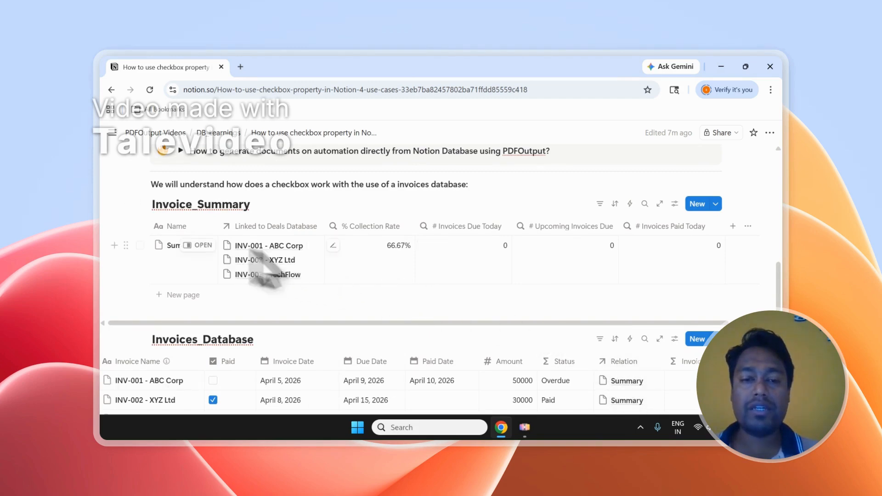
click(372, 261)
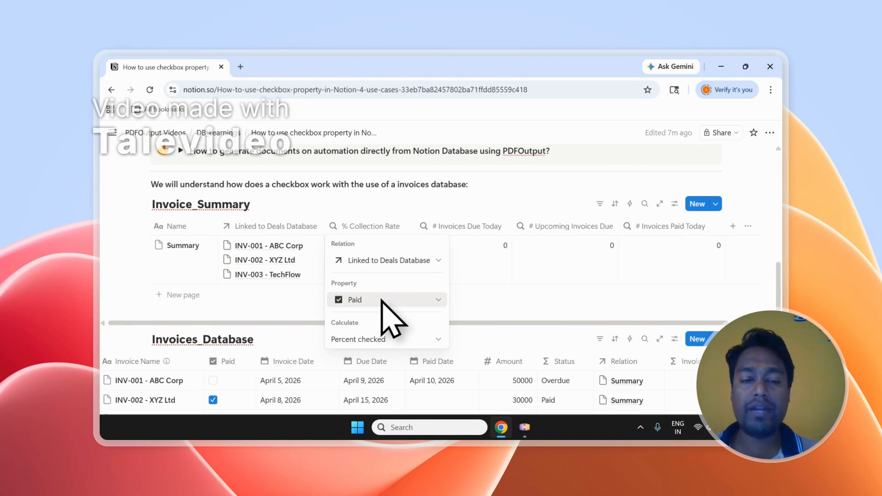
click(339, 343)
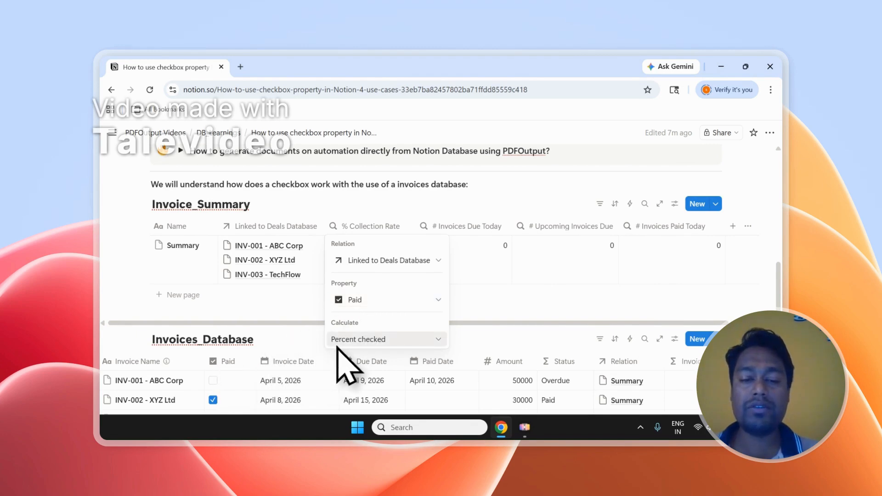
mouse_move(374, 387)
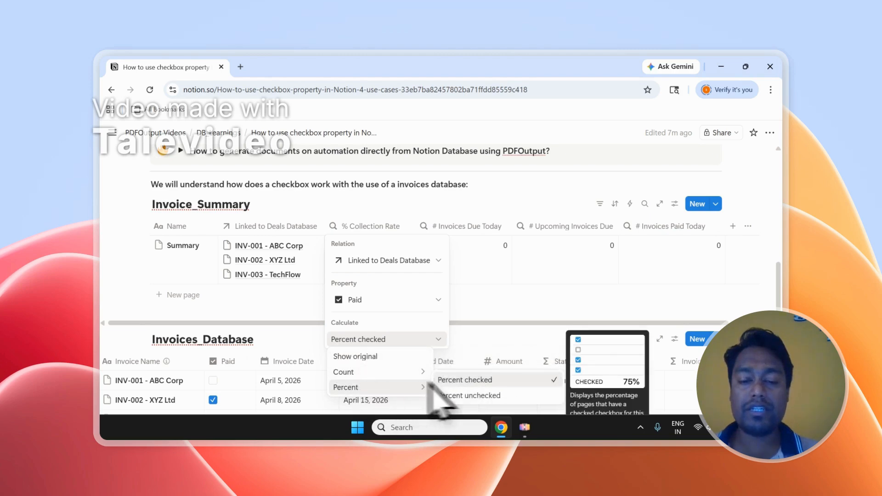
click(275, 302)
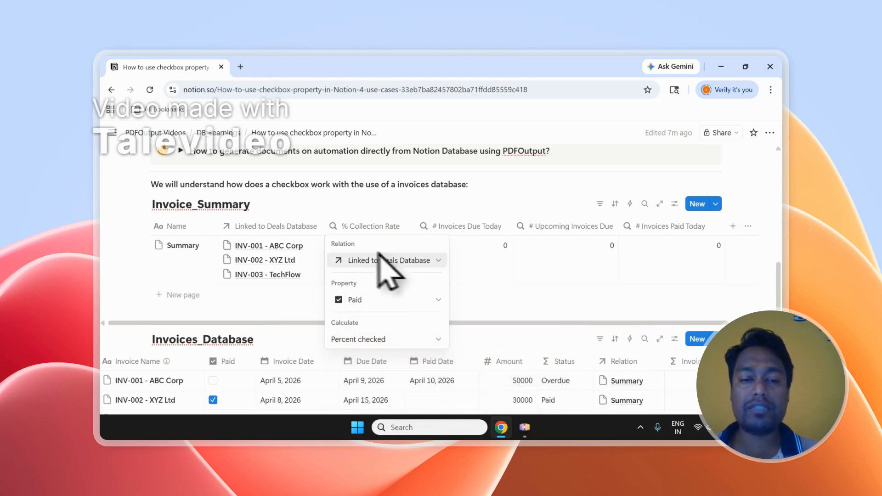
click(321, 291)
Apply strikethrough to the toggle heading "How to find % of collection rate of Invoices out of total Invoices?".
drag(777, 301, 777, 252)
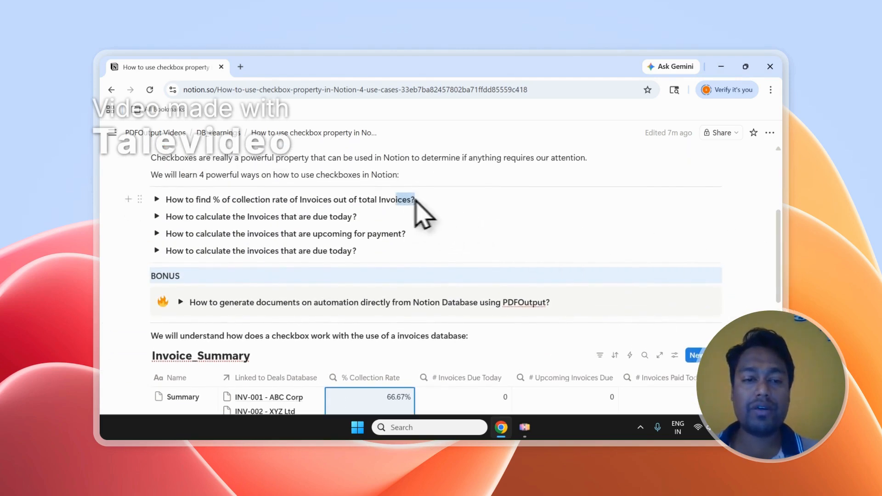
drag(415, 202, 172, 209)
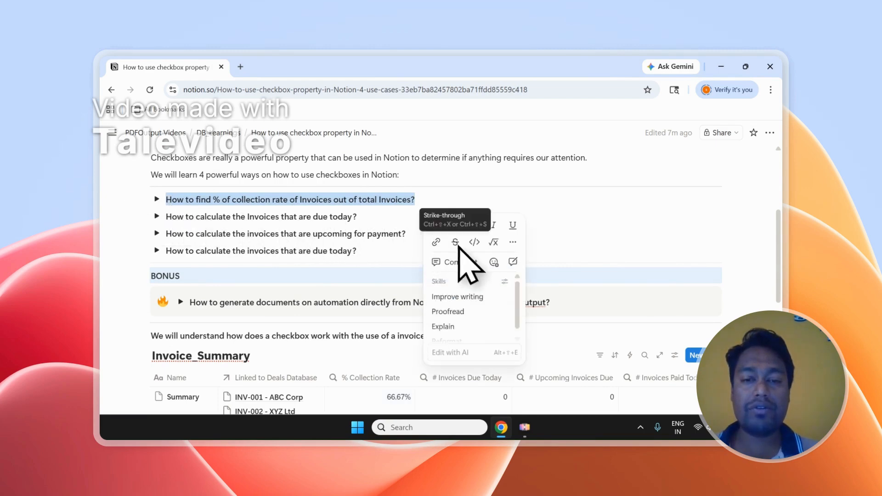
click(460, 247)
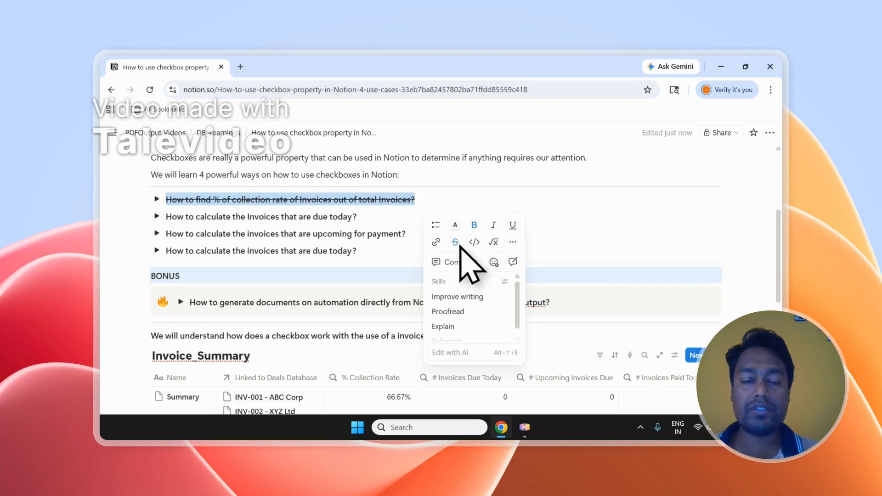
click(363, 200)
click(430, 199)
drag(429, 199, 174, 205)
click(201, 214)
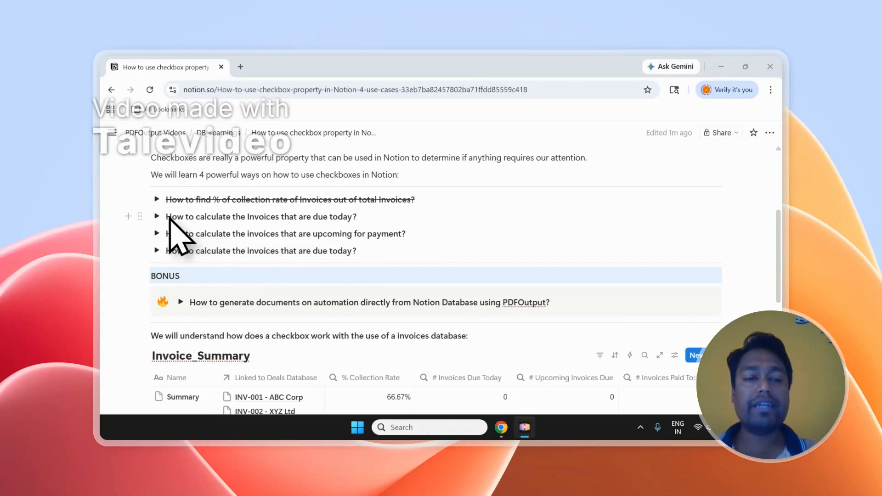
Read the toggle heading "How to calculate the Invoices that are due today?", focusing on the words "due today?".
drag(171, 218, 254, 223)
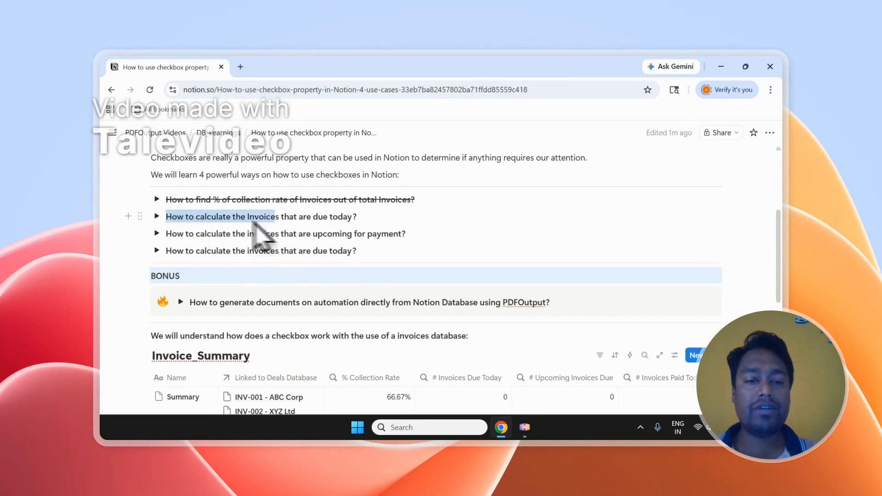
drag(314, 221, 330, 221)
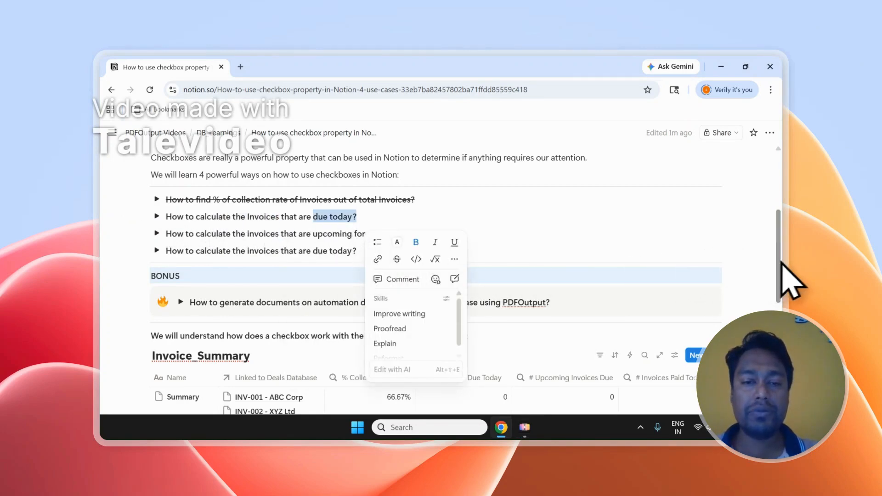
click(353, 217)
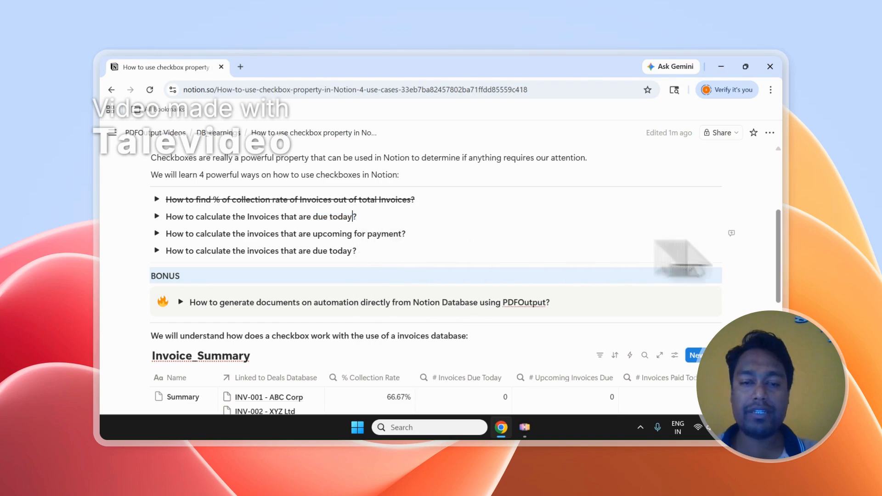
Clear the Paid checkboxes of INV-002 - XYZ Ltd and INV-003 - TechFlow in Invoices_Database.
scroll(790, 264, down, 4)
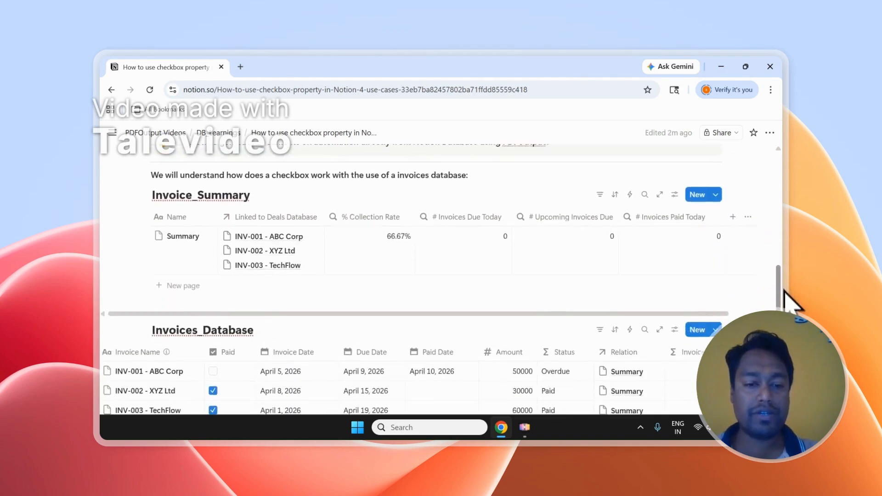
scroll(790, 303, down, 2)
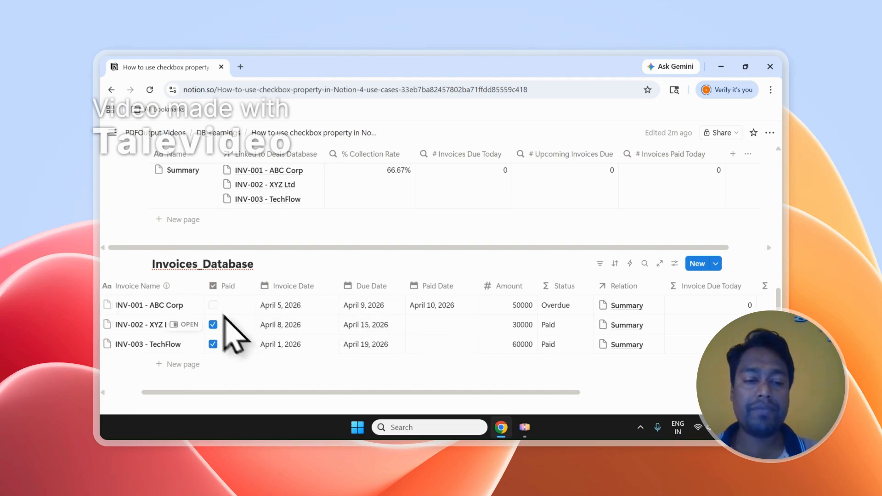
click(213, 325)
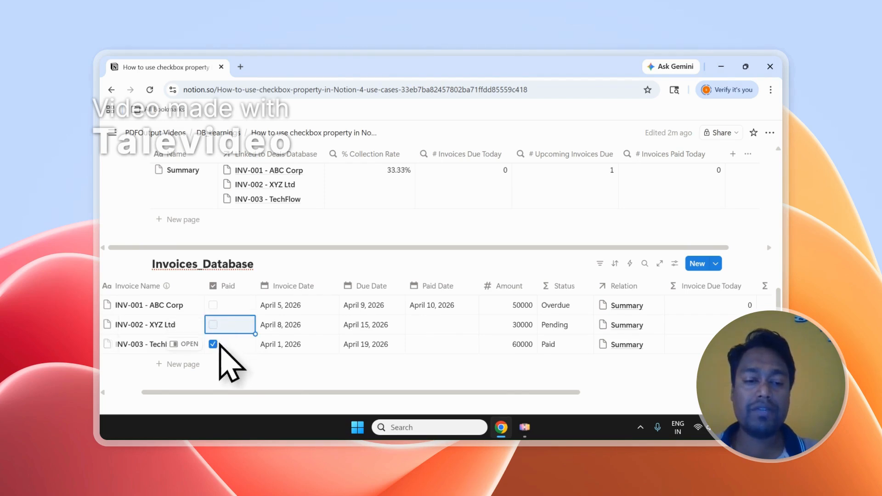
click(214, 344)
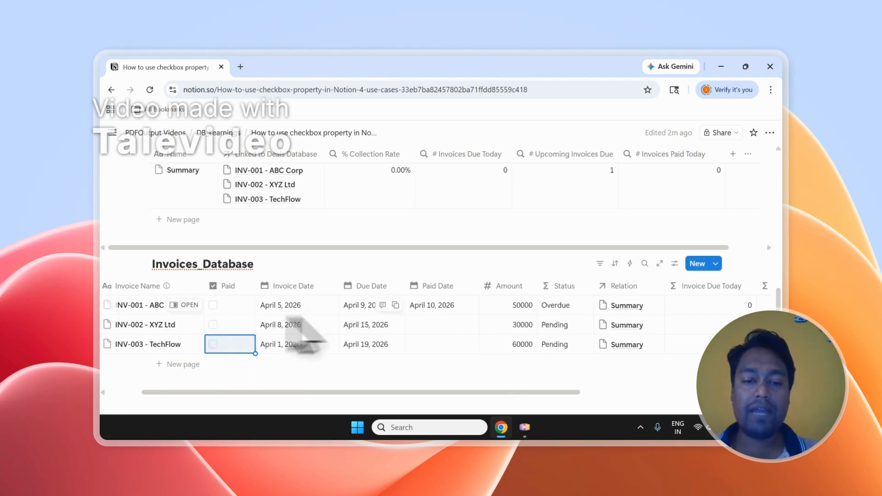
Set the Due Date of INV-001 - ABC Corp and INV-003 - TechFlow to April 12, 2026.
scroll(340, 317, down, 1)
click(363, 252)
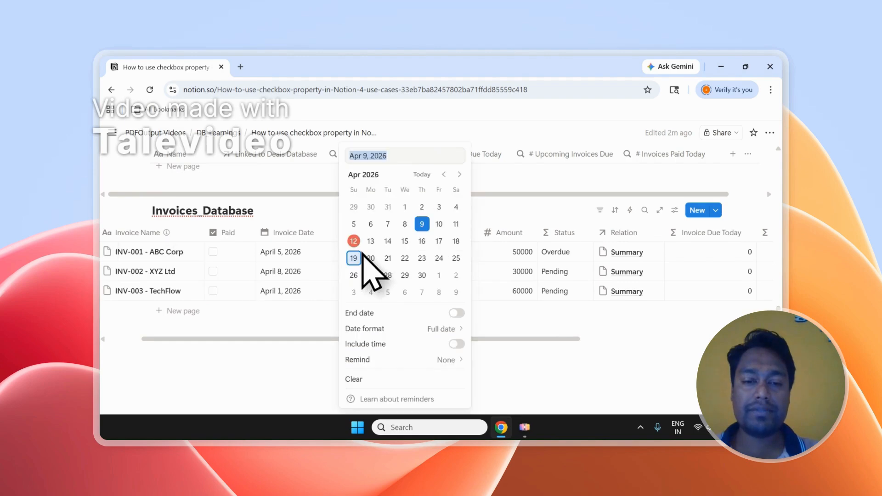
click(354, 242)
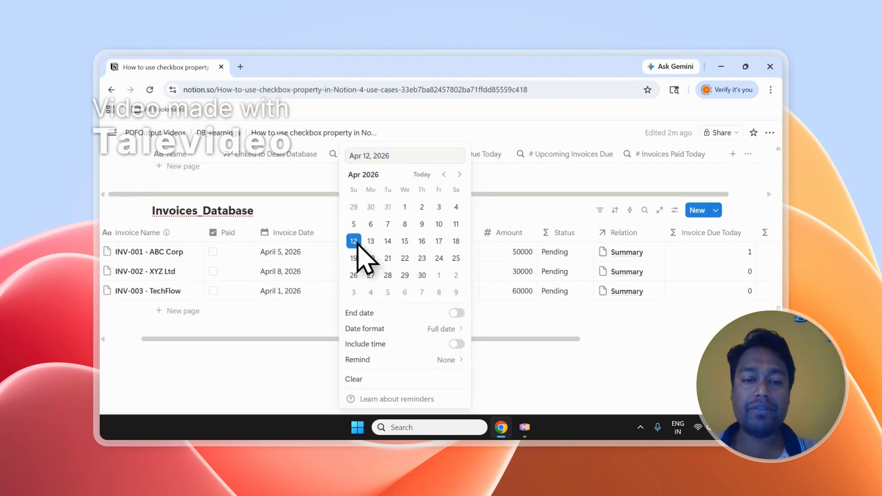
key(Escape)
click(362, 290)
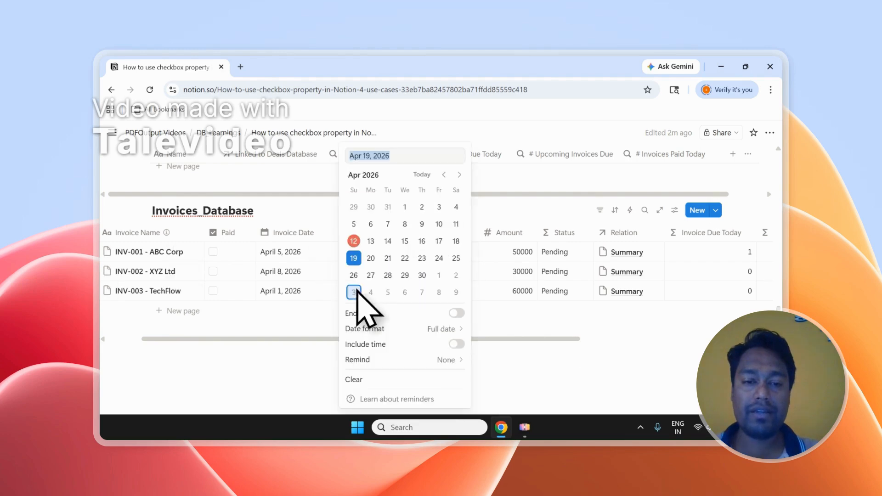
click(353, 241)
key(Escape)
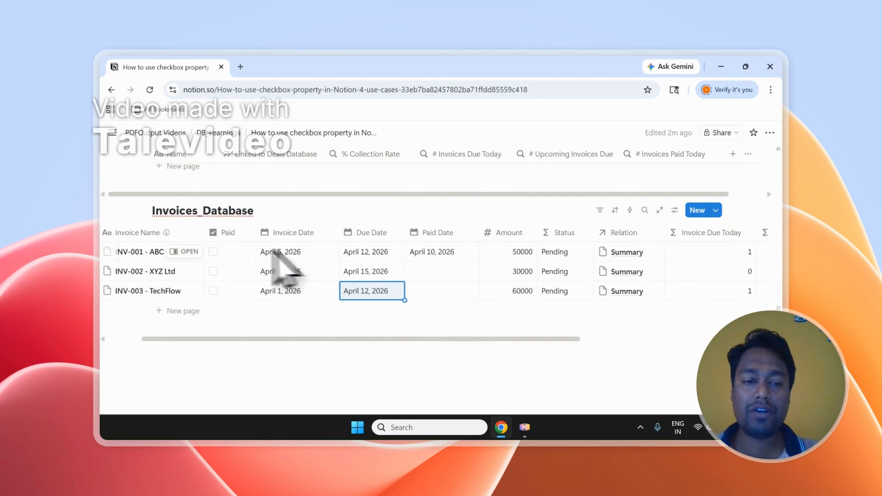
Review # Invoices Due Today in Invoice_Summary and mark INV-001 - ABC Corp as paid in Invoices_Database.
scroll(508, 289, up, 3)
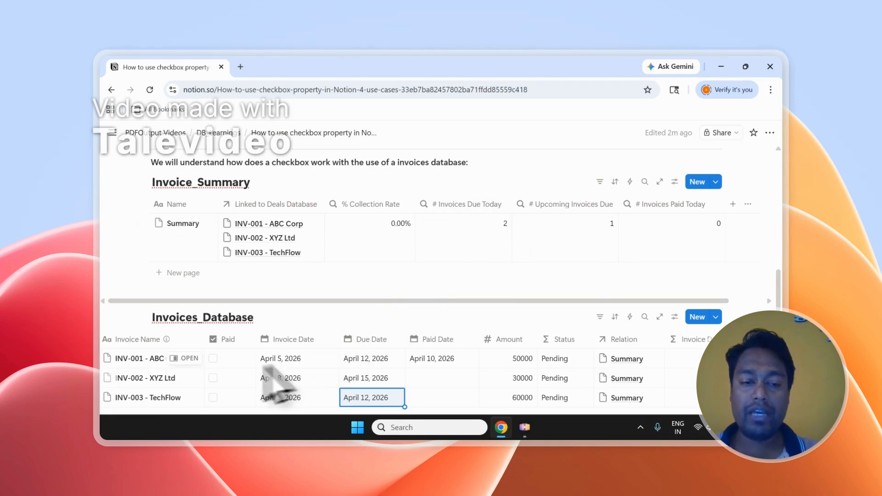
click(214, 359)
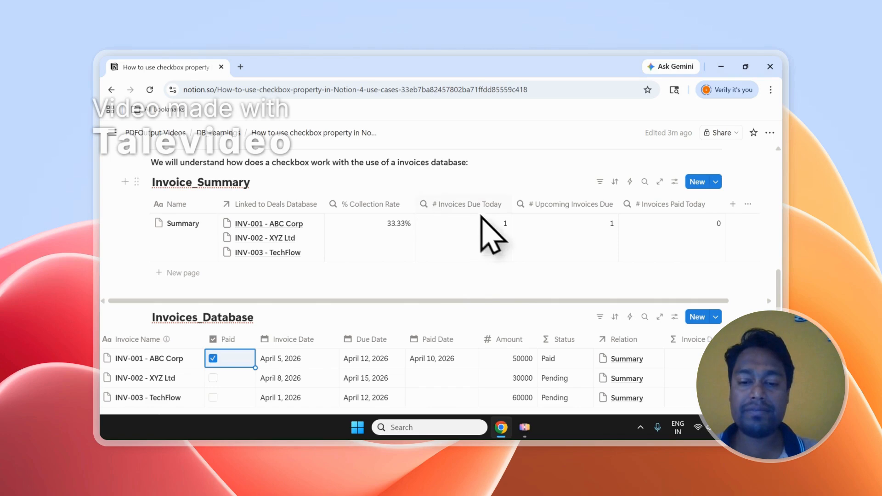
Examine the Invoice Due Today formula in Invoices_Database, focusing on its and() conditions for Due Date and Paid and its return values.
scroll(544, 354, down, 3)
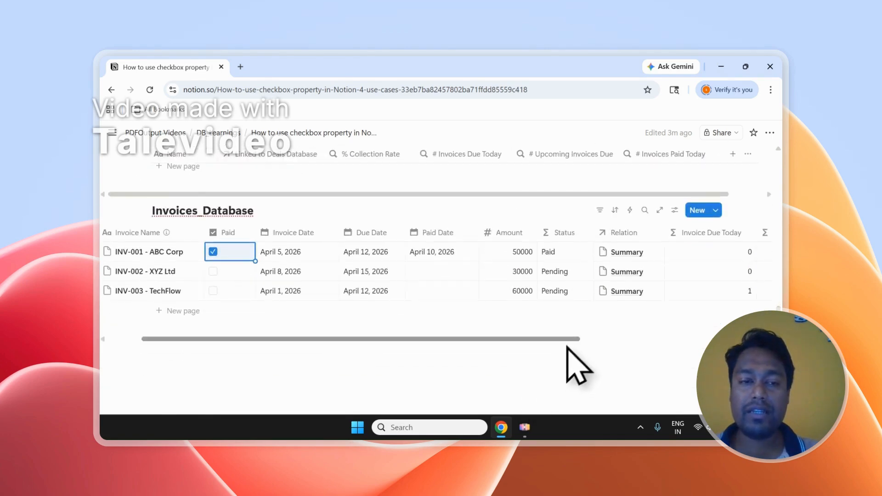
drag(545, 339, 651, 328)
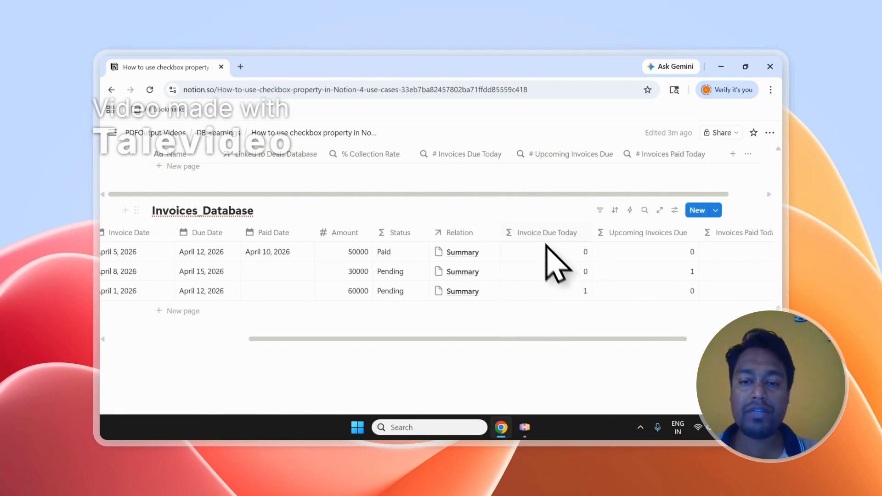
click(571, 254)
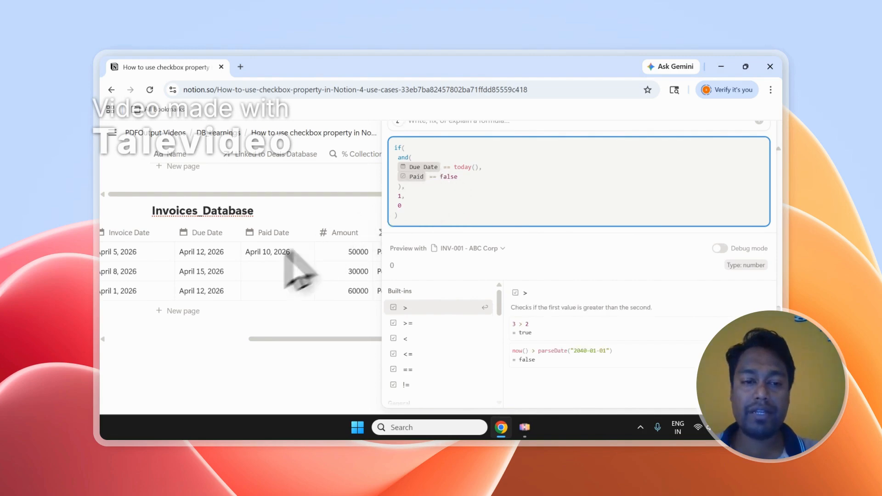
click(470, 168)
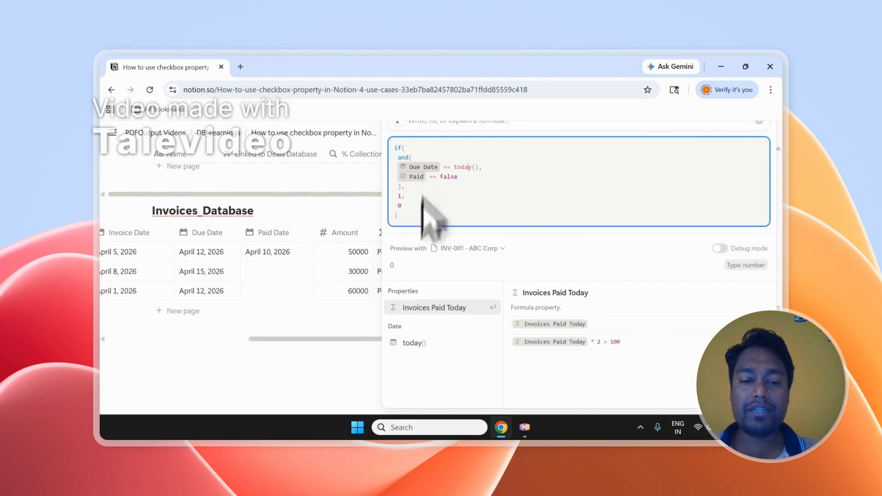
click(321, 352)
drag(272, 340, 216, 339)
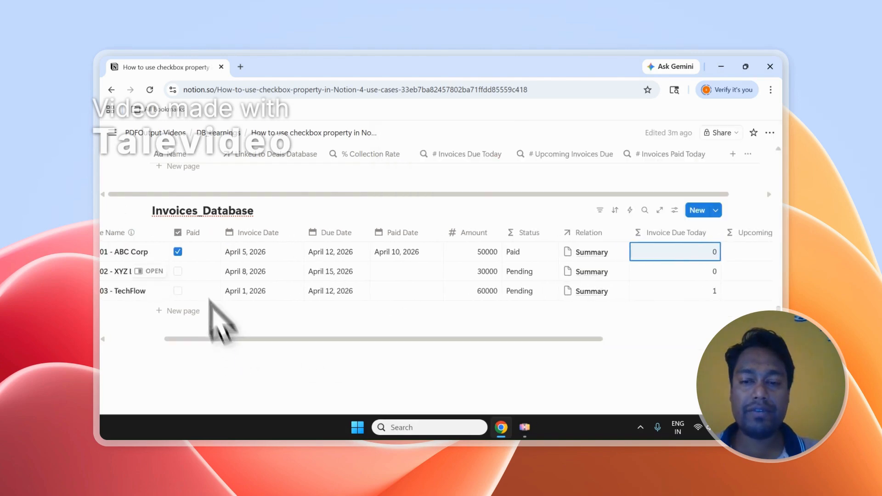
click(662, 253)
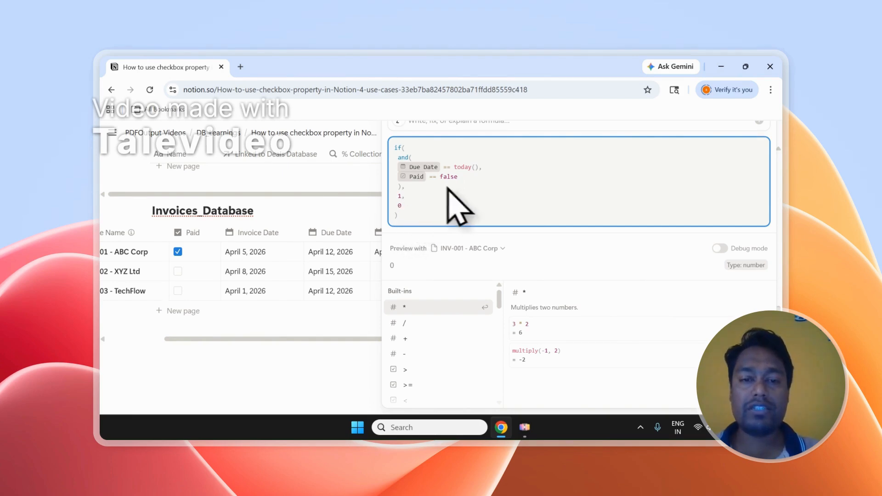
drag(404, 190, 399, 171)
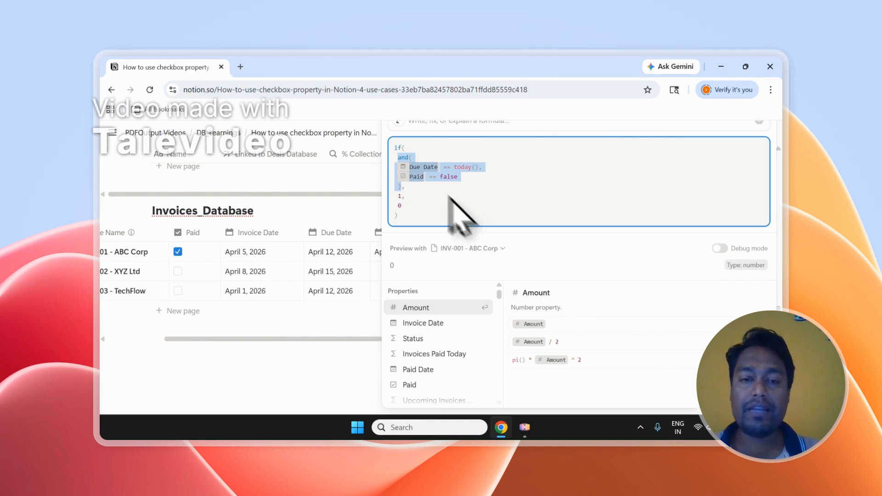
click(441, 179)
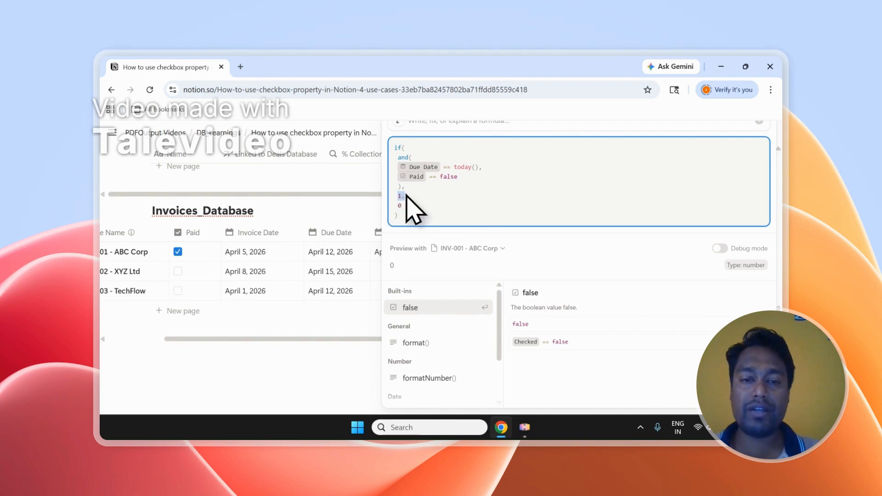
click(361, 219)
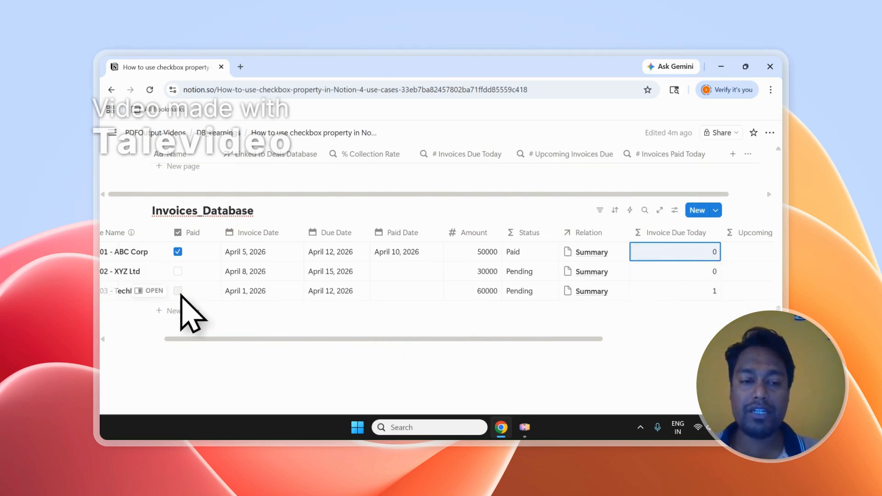
Set the Due Date of INV-003 - TechFlow to April 14, 2026 in Invoices_Database.
click(328, 292)
click(352, 241)
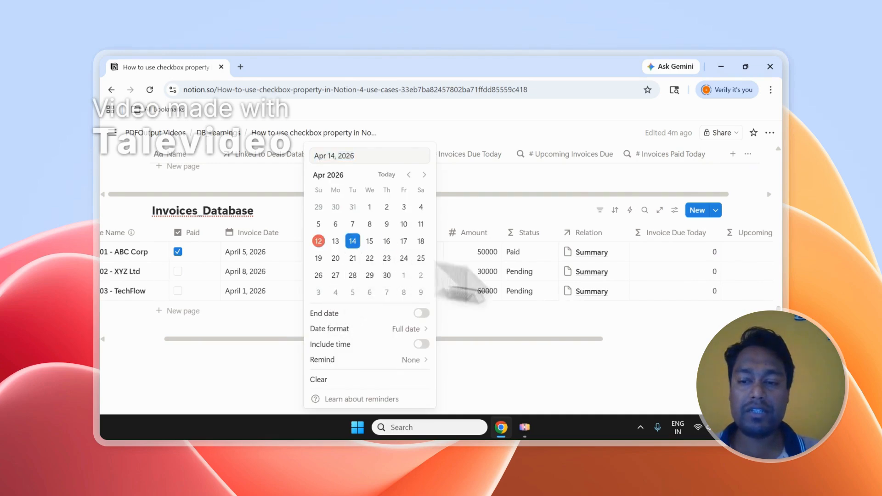
click(660, 296)
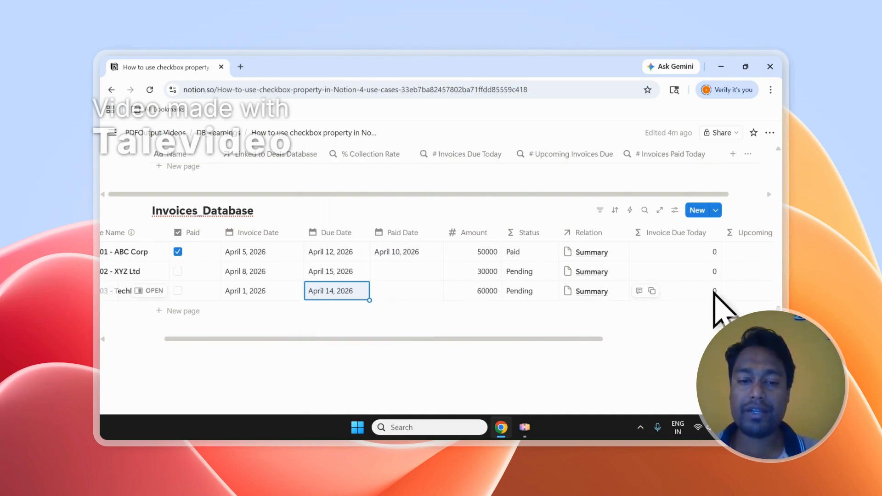
Examine the relation, property and calculation settings of the # Invoices Due Today rollup in Invoice_Summary, keeping Sum as the calculation.
scroll(517, 246, up, 4)
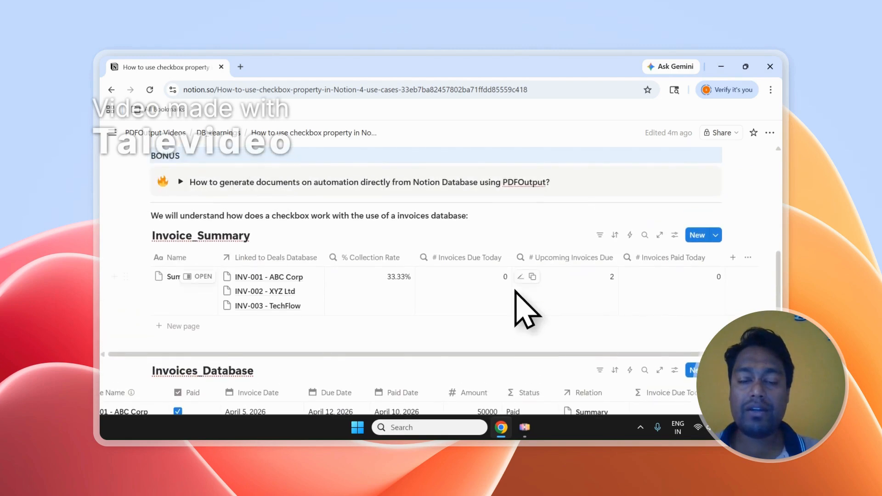
click(478, 283)
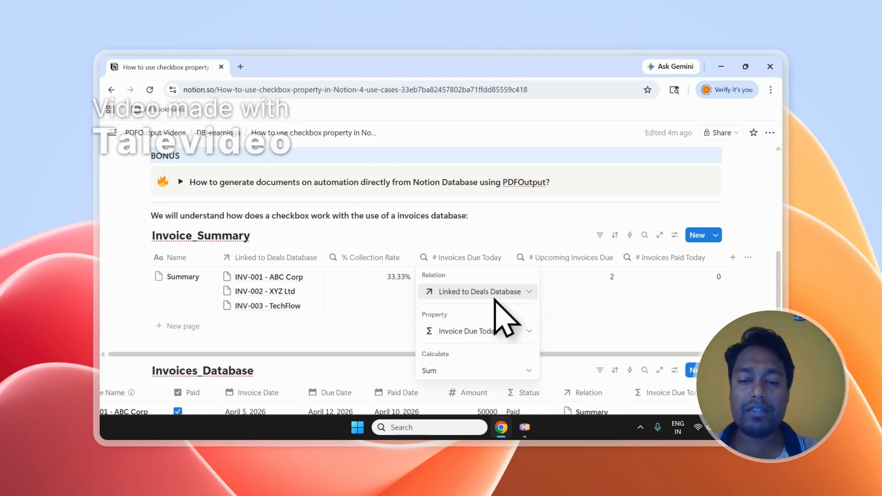
click(536, 333)
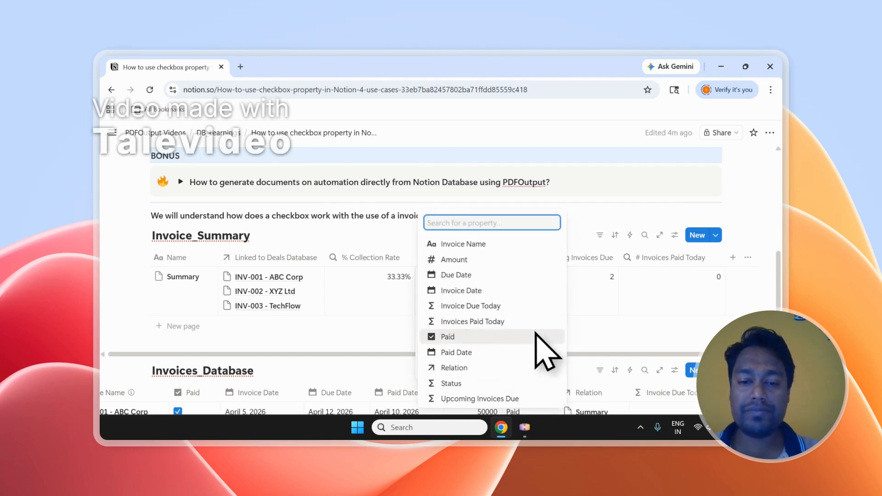
click(335, 302)
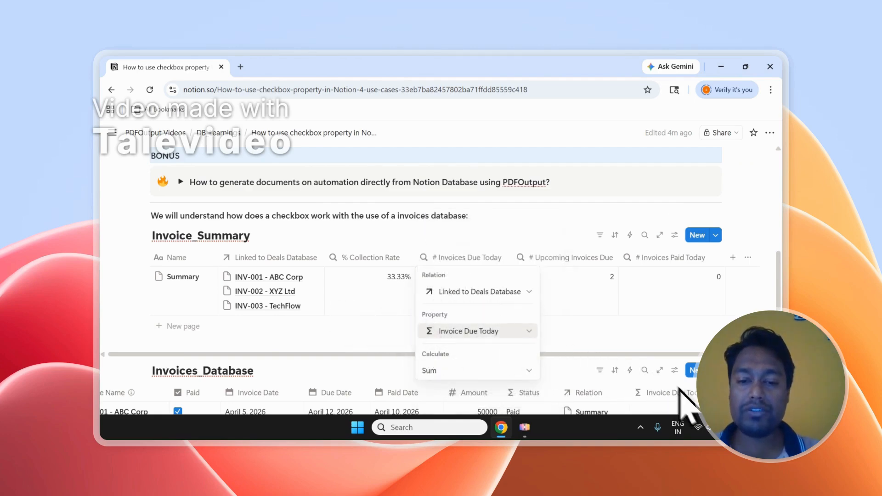
click(633, 348)
click(498, 310)
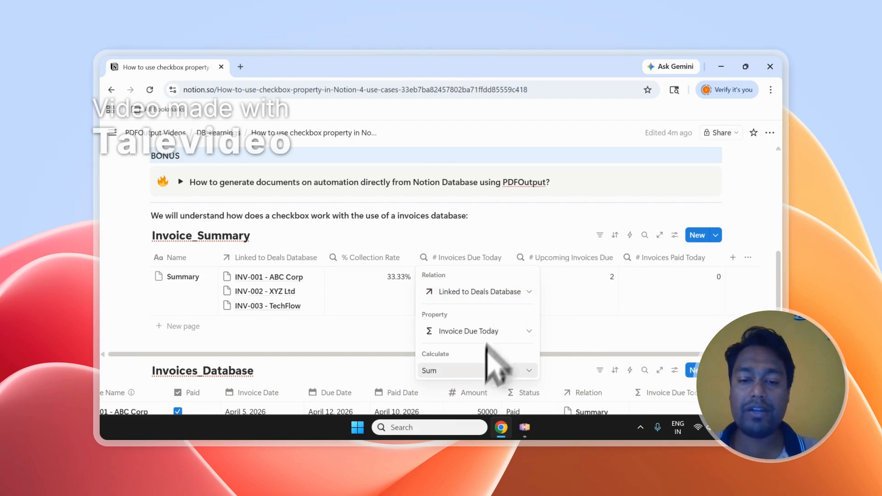
click(478, 370)
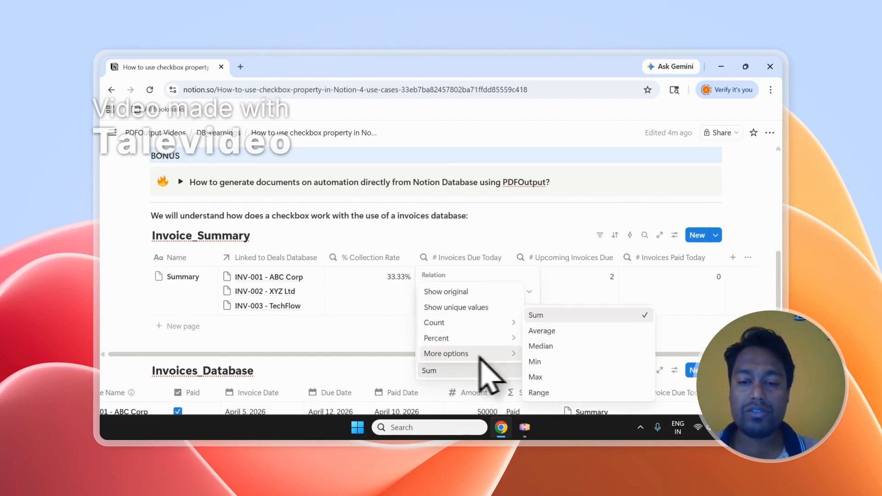
click(561, 317)
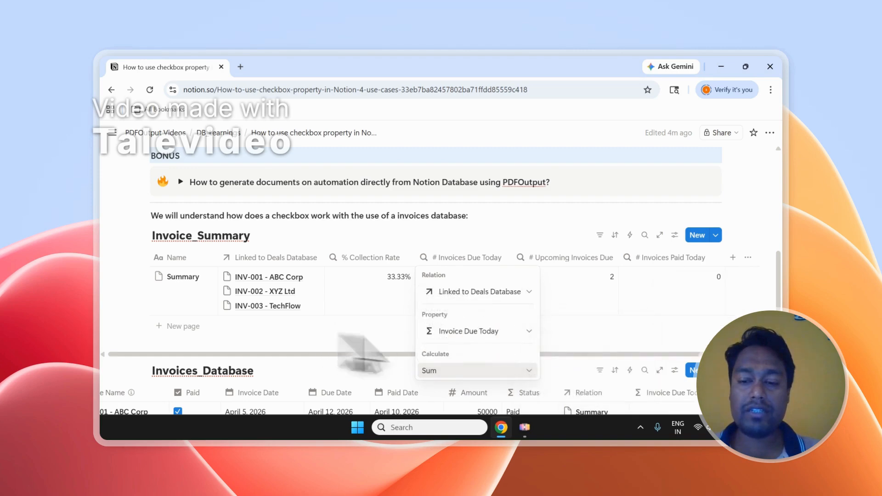
key(Escape)
Clear the Paid checkbox of INV-001 - ABC Corp and set the Due Date of INV-003 - TechFlow to April 12, 2026.
scroll(783, 299, down, 2)
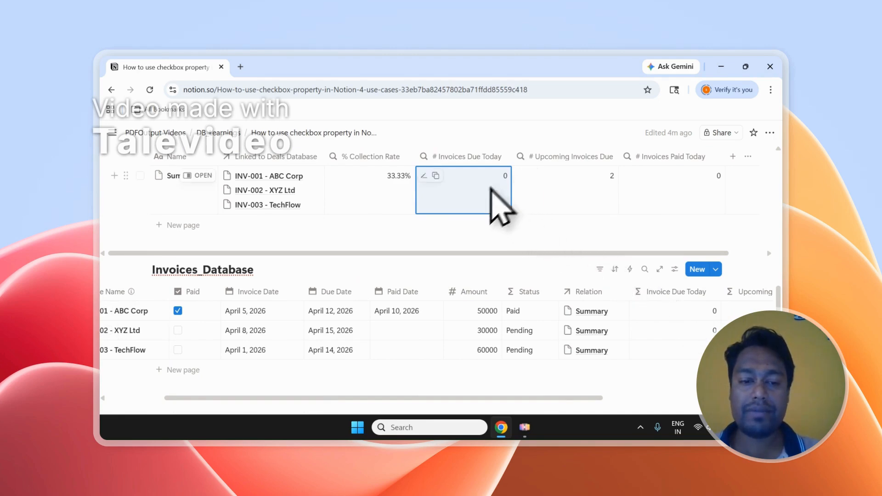
click(178, 311)
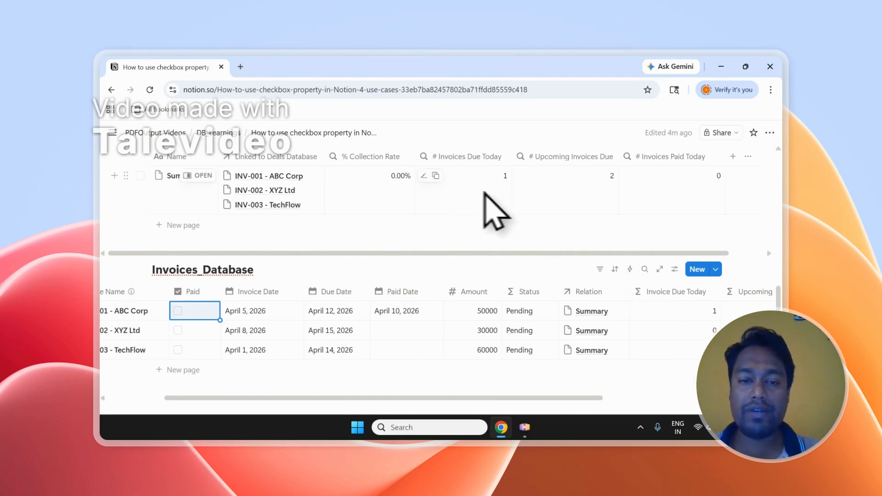
click(327, 350)
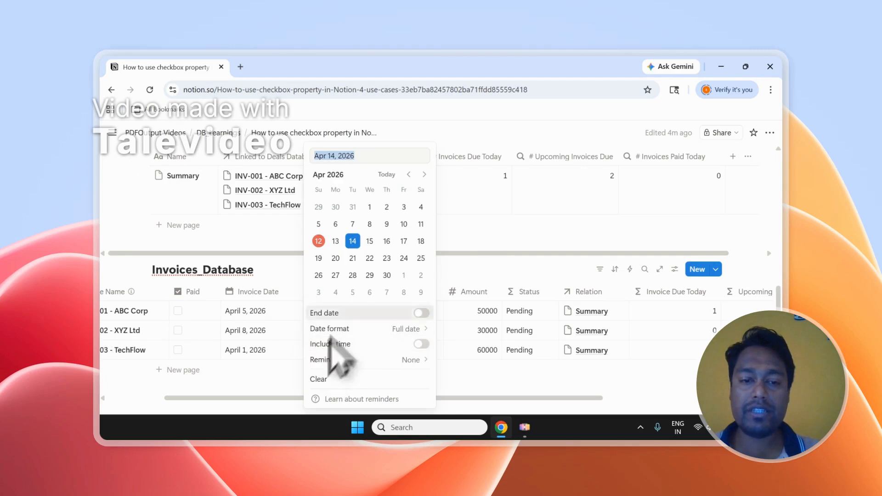
click(319, 241)
key(Escape)
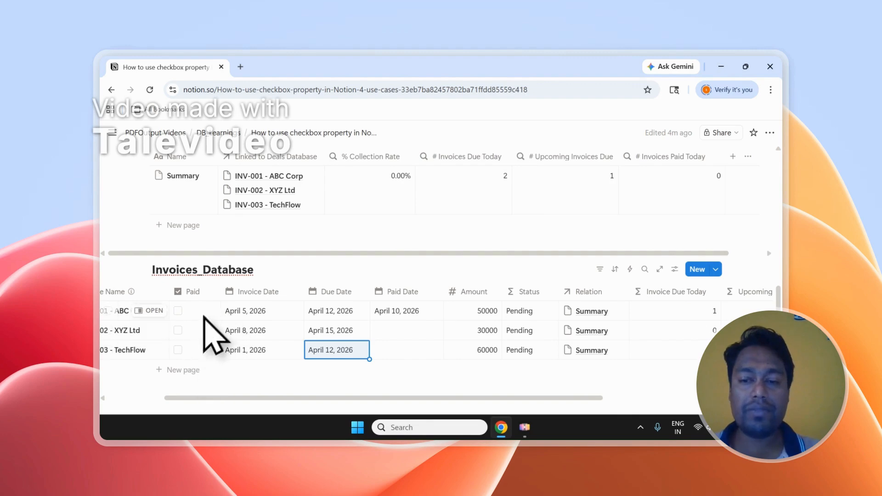
Strike through the toggle heading "How to calculate the Invoices that are due today?" directly below the collection rate heading.
scroll(666, 321, up, 5)
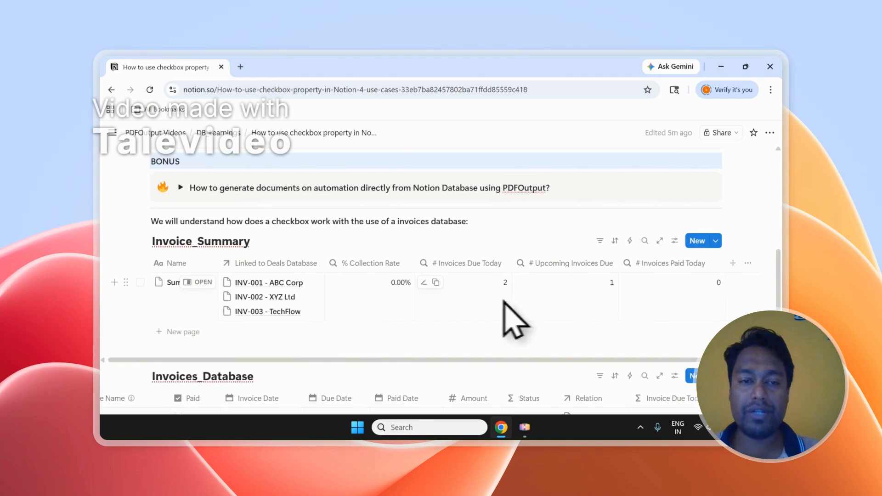
drag(358, 209, 171, 216)
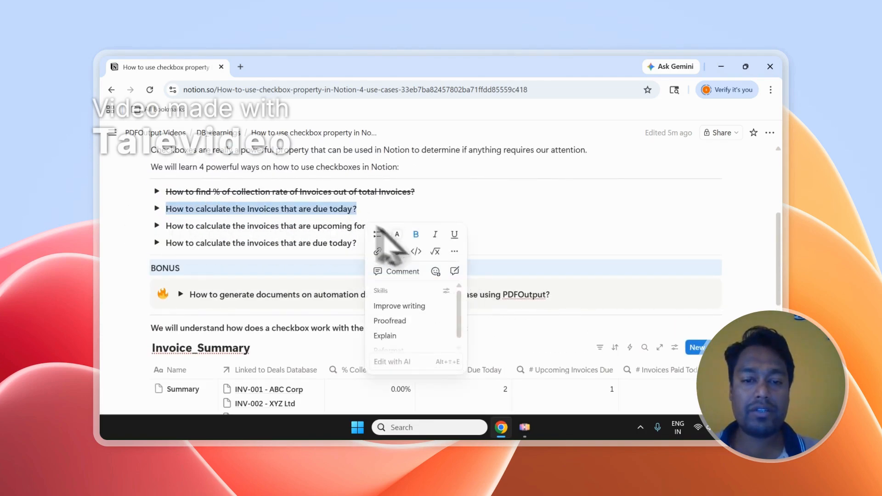
click(404, 252)
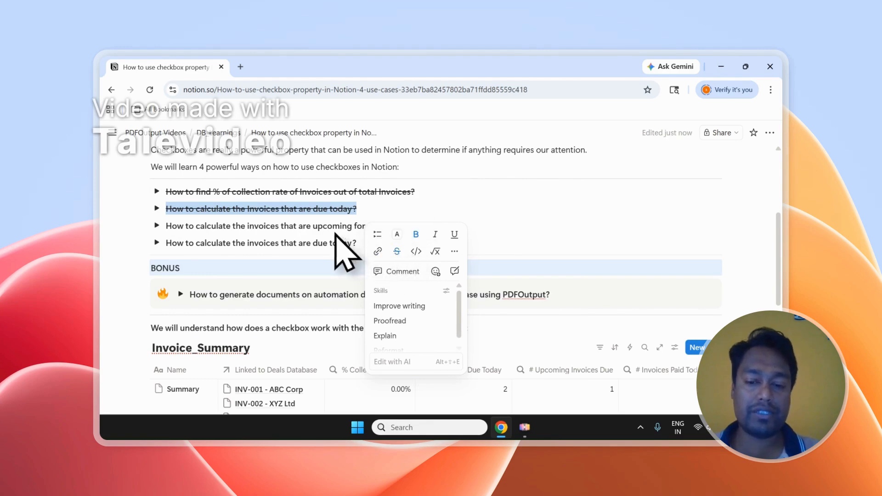
click(525, 430)
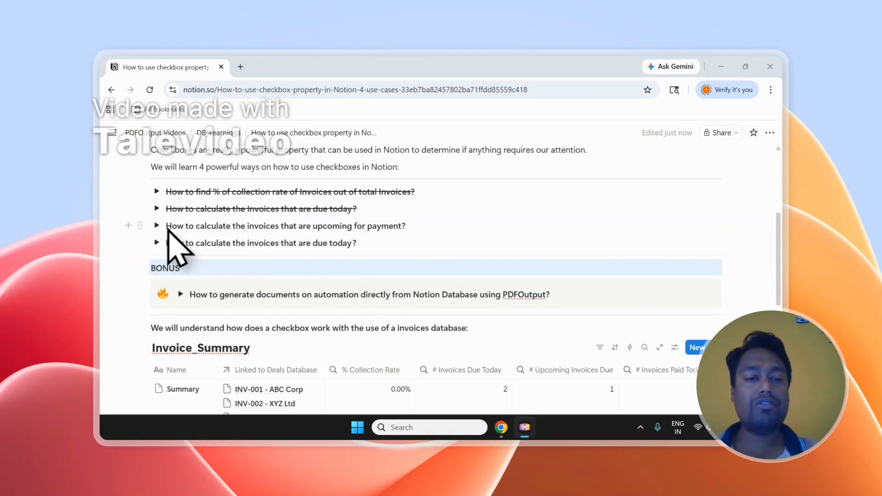
Read the toggle heading "How to calculate the invoices that are upcoming for payment?".
drag(197, 226, 281, 227)
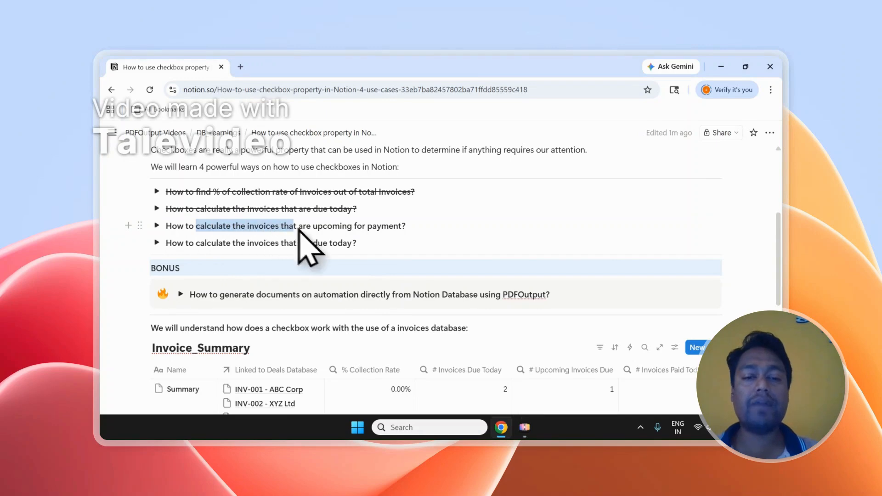
click(352, 228)
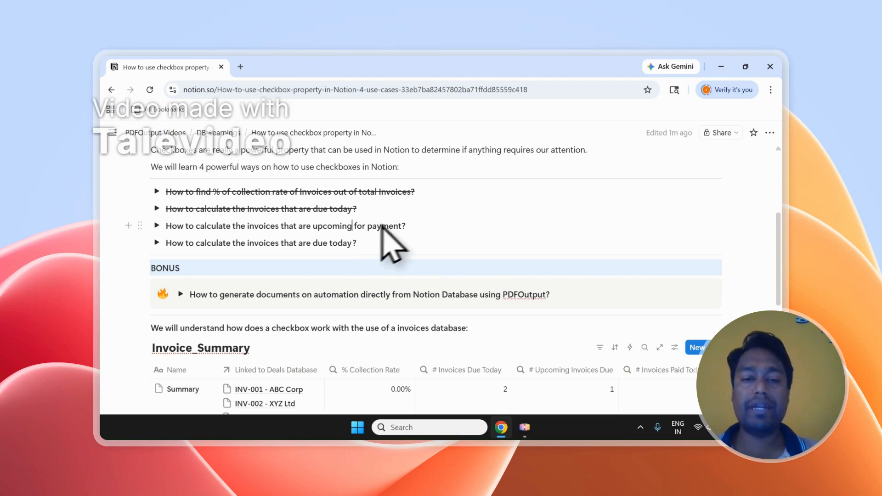
scroll(363, 233, down, 1)
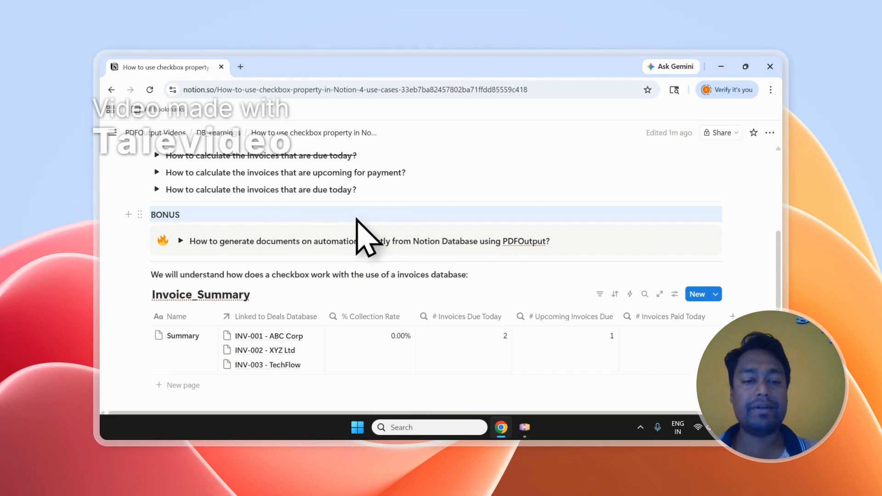
Examine the Upcoming Invoices Due formula in Invoices_Database, focusing on its dateAdd condition for the Due Date.
scroll(357, 220, down, 3)
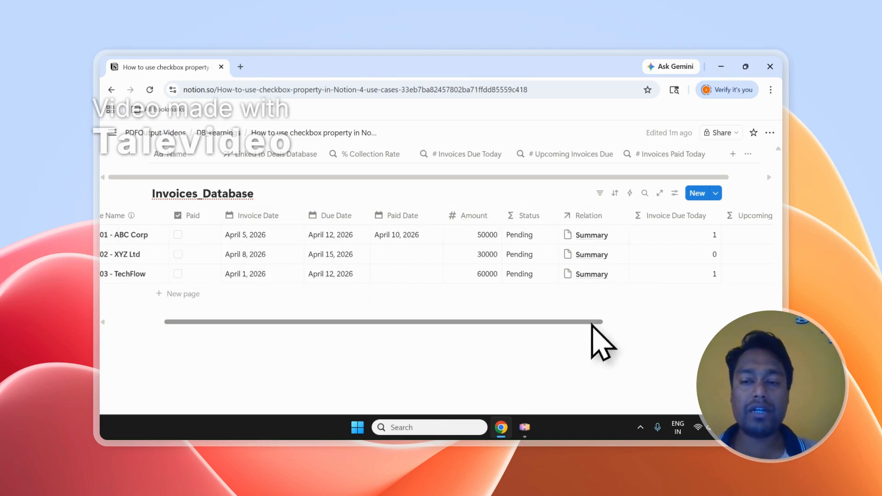
drag(576, 322, 656, 321)
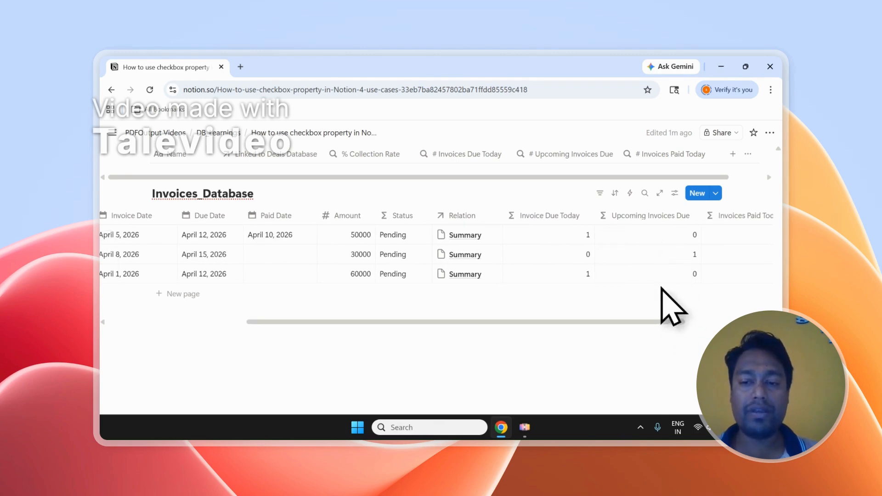
click(669, 241)
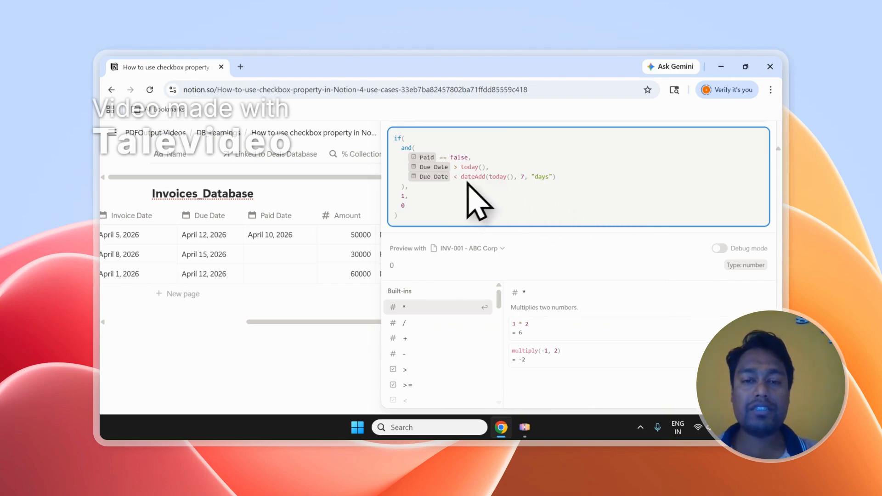
drag(467, 183, 530, 180)
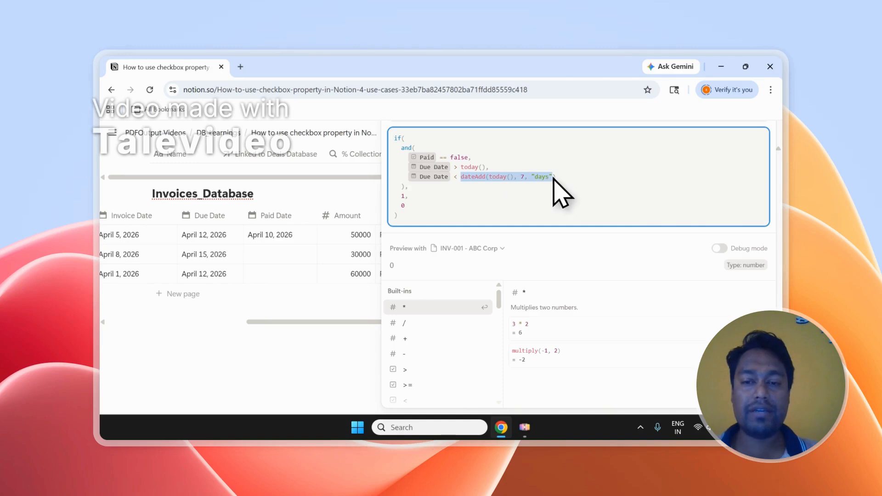
click(325, 269)
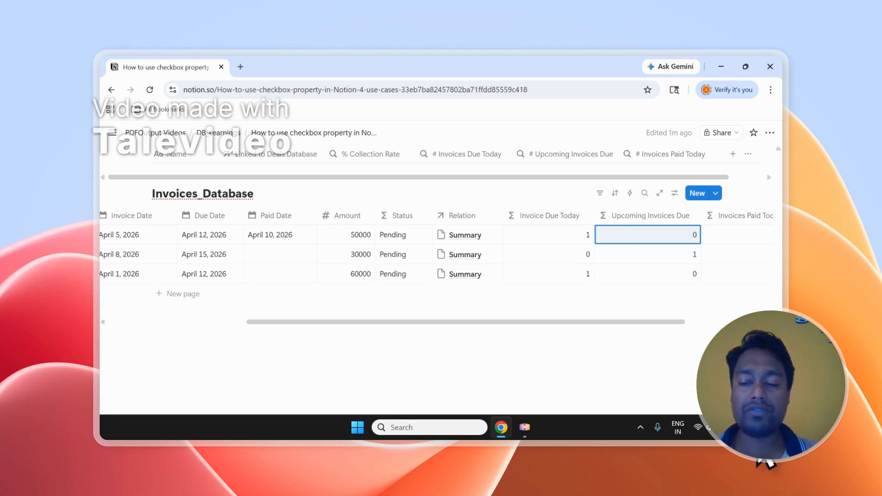
scroll(627, 342, left, 5)
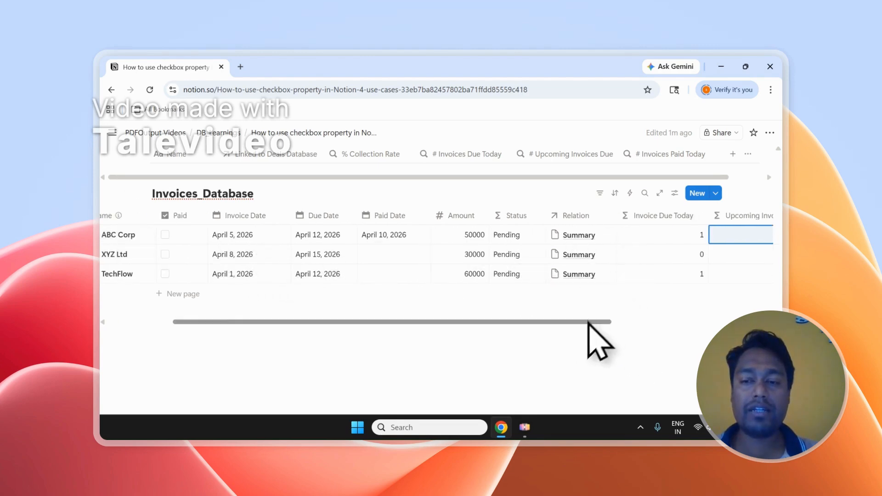
Change the Upcoming Invoices Due formula's second Due Date comparison to <= dateAdd(today(), 7, "days").
drag(588, 320, 671, 321)
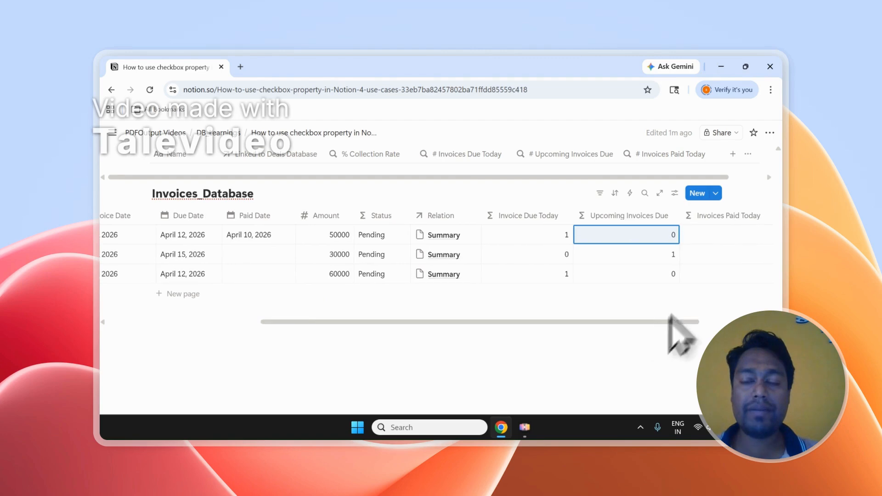
click(655, 241)
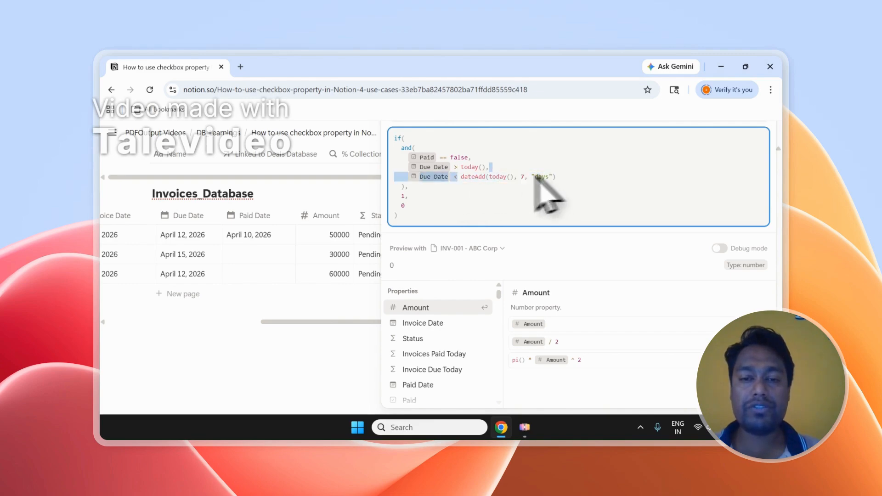
click(483, 178)
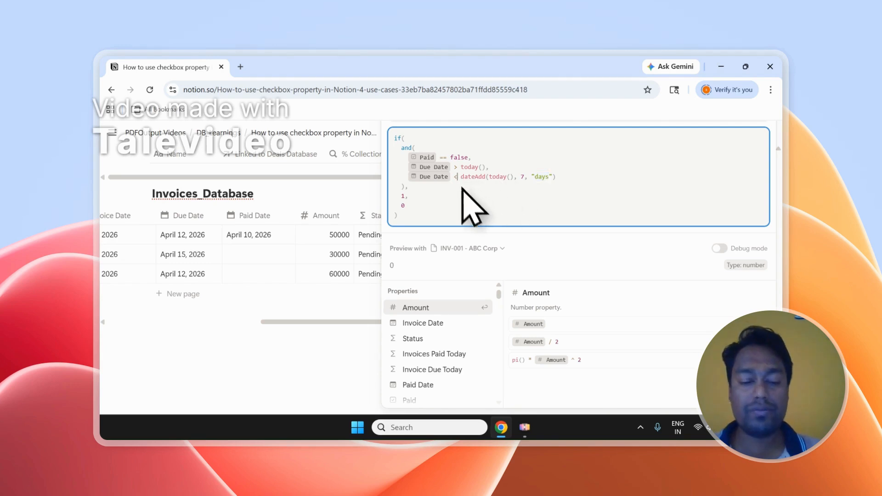
text(=)
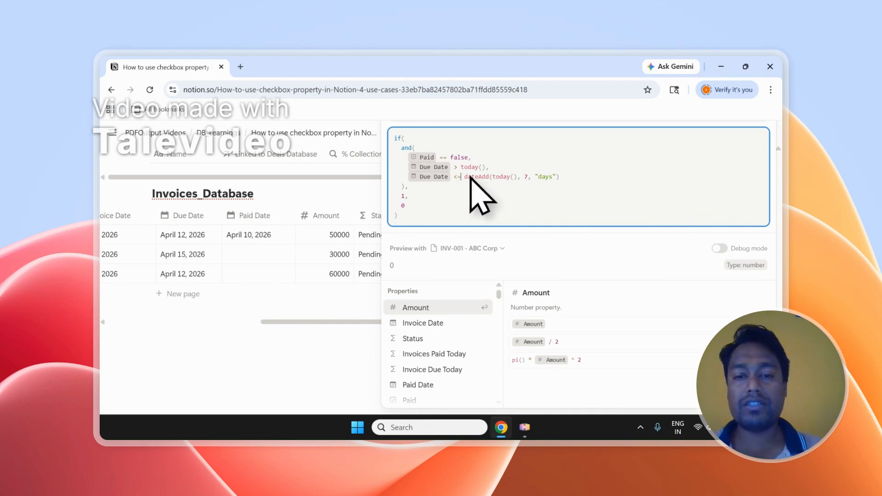
drag(477, 178, 546, 177)
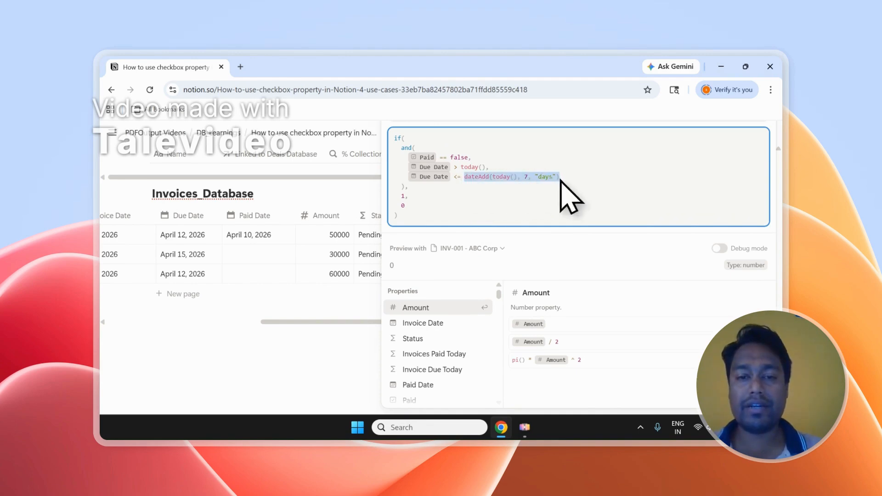
click(468, 168)
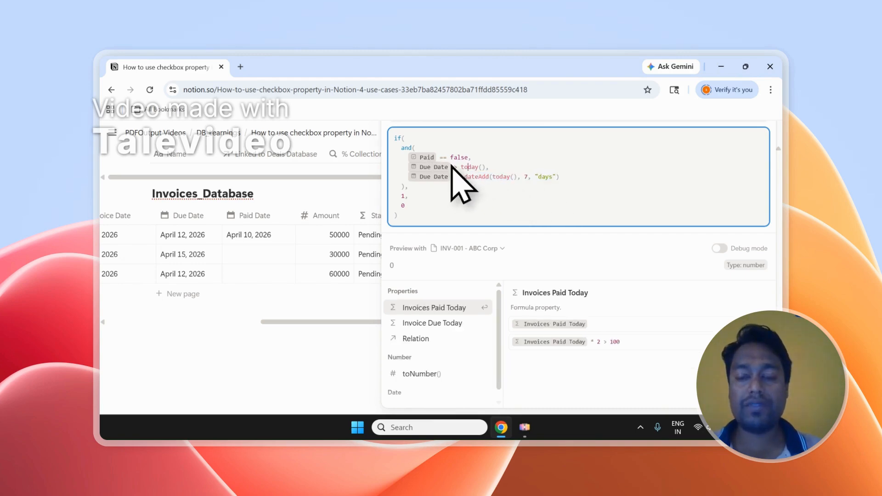
key(Escape)
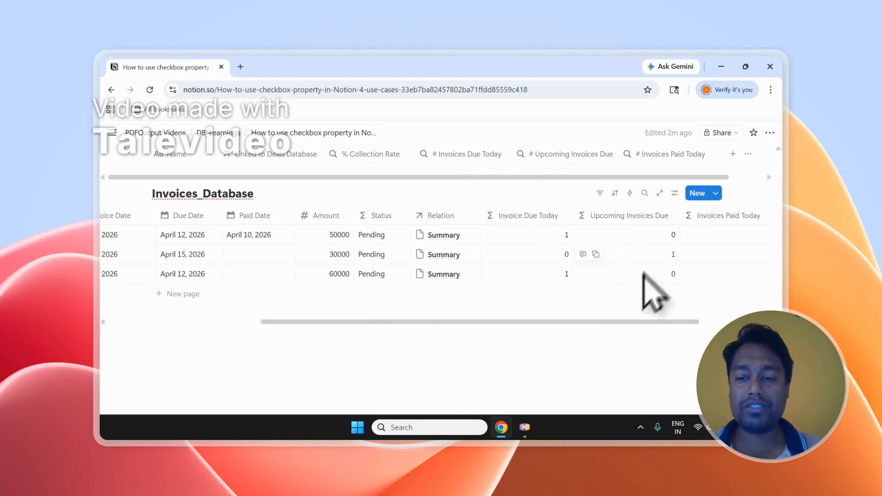
Set the Due Date of INV-001 - ABC Corp to April 15, 2026 and check its Upcoming Invoices Due value.
drag(652, 322, 538, 323)
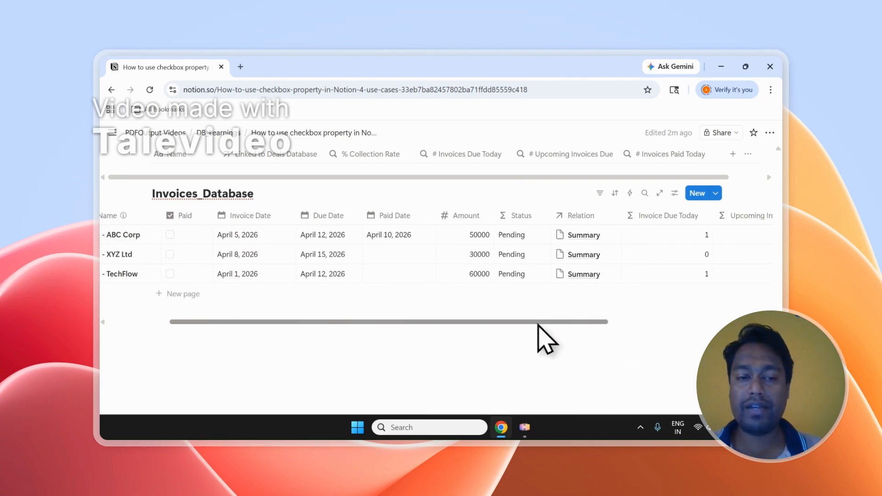
click(322, 236)
click(362, 241)
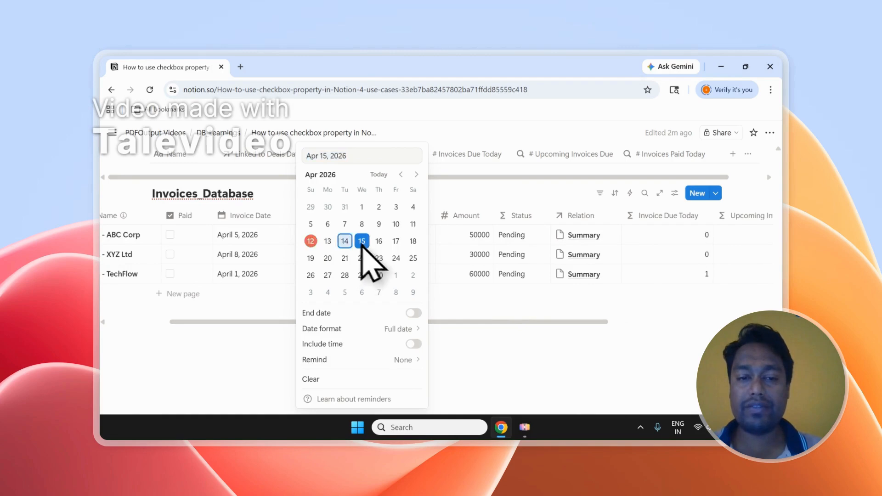
key(Escape)
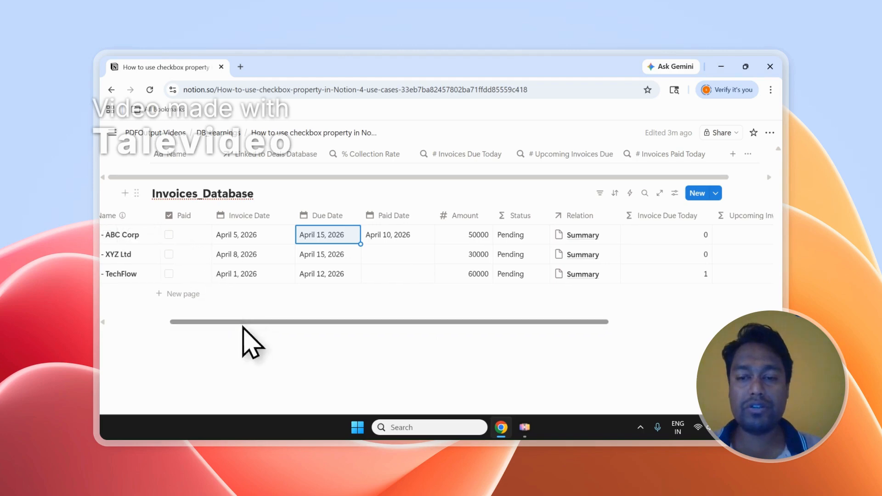
drag(242, 324, 364, 330)
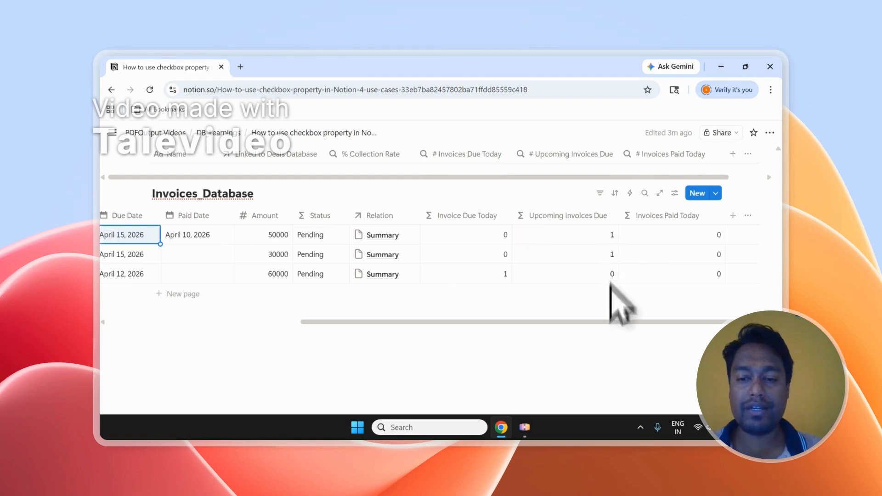
Set the Due Date of INV-002 - XYZ Ltd to April 16, 2026 and mark that invoice as Paid.
drag(599, 324, 470, 325)
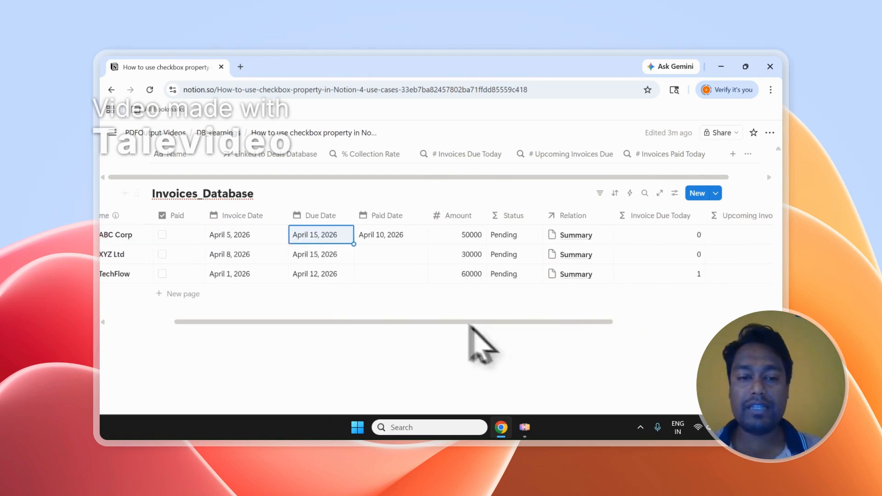
click(309, 255)
click(371, 241)
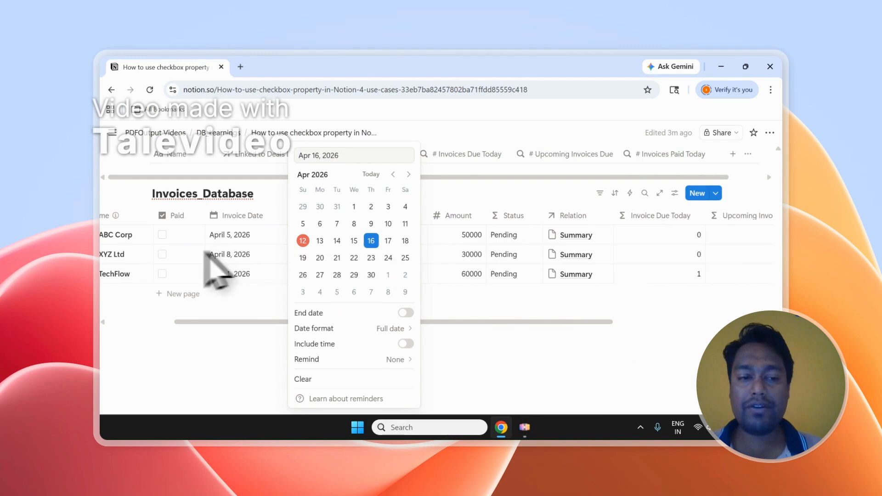
click(167, 259)
click(163, 255)
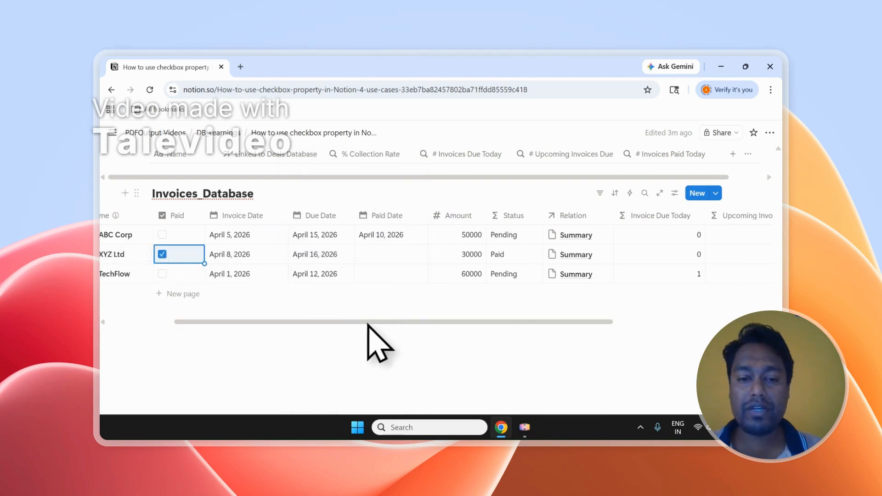
drag(368, 322, 511, 325)
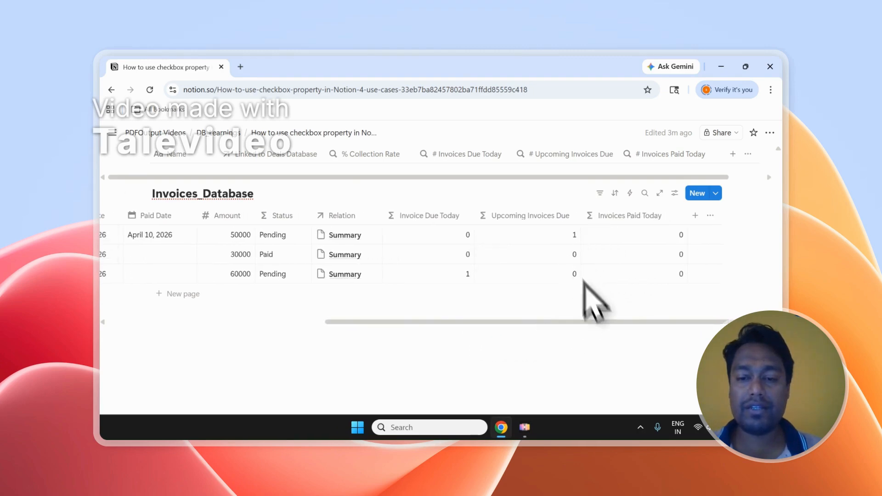
Set the Due Date of INV-003 - TechFlow to April 19, 2026 and mark that invoice as Paid.
drag(595, 322, 402, 323)
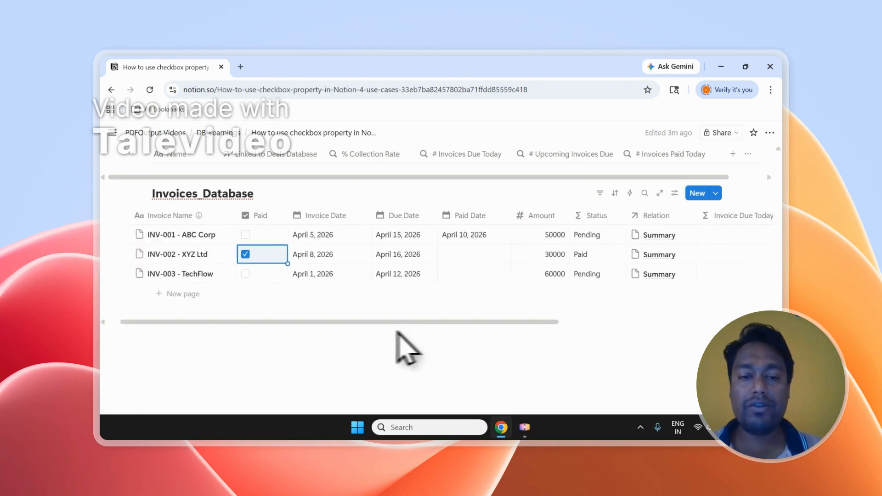
click(400, 278)
click(385, 259)
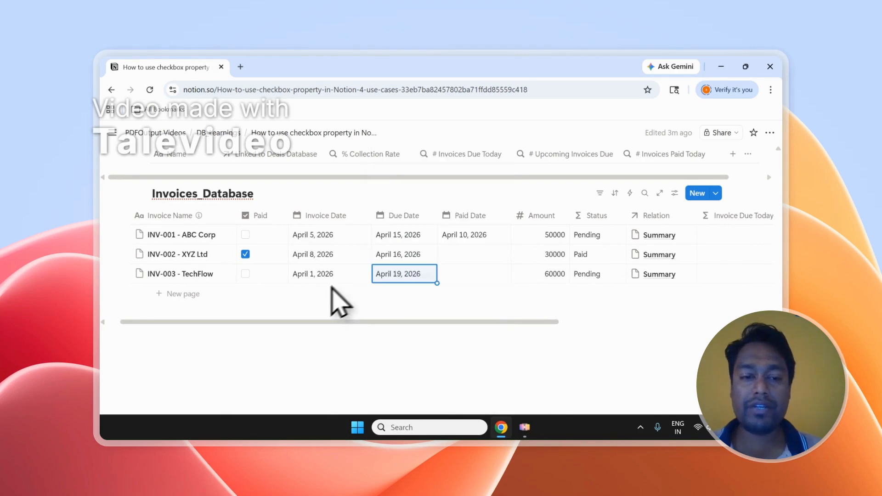
drag(340, 321, 546, 325)
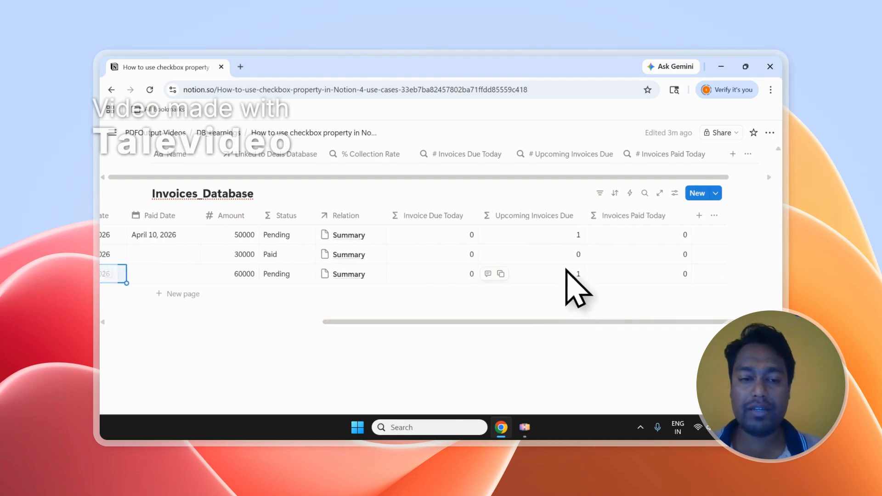
drag(414, 325, 468, 330)
click(202, 273)
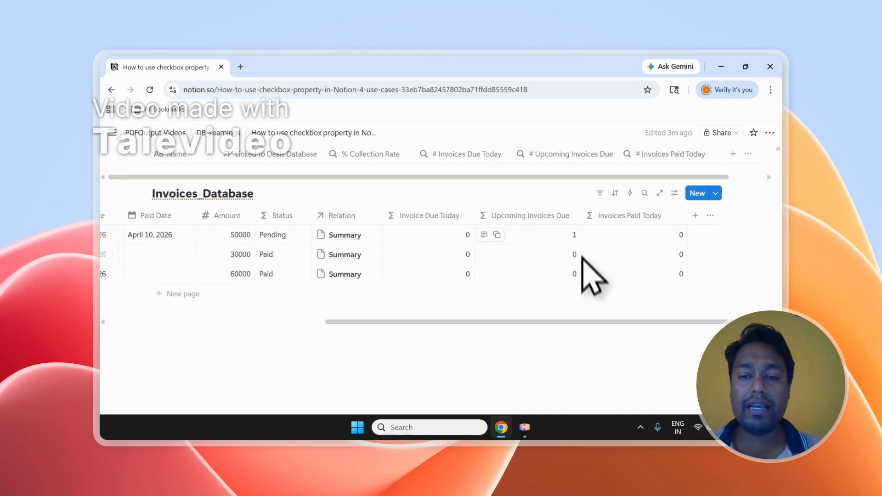
Examine the # Upcoming Invoices Due rollup in Invoice_Summary, including its relation, property and calculation, and compare it with the invoice rows.
scroll(528, 280, up, 2)
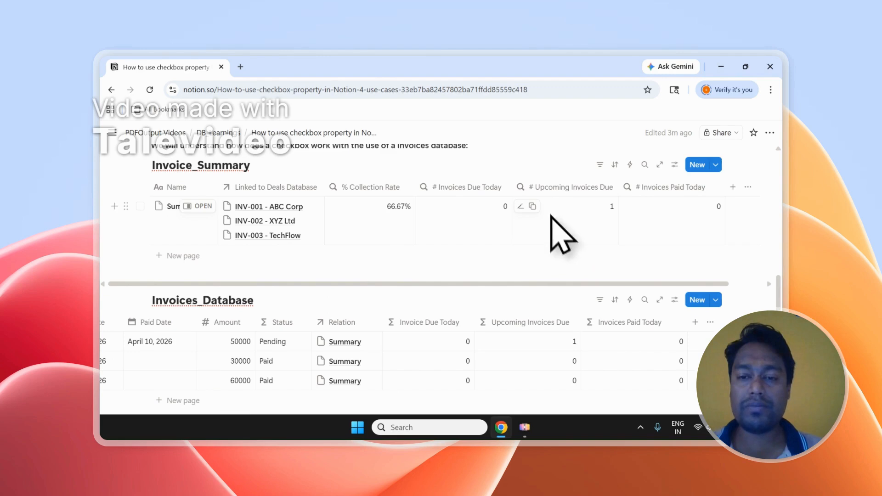
click(581, 222)
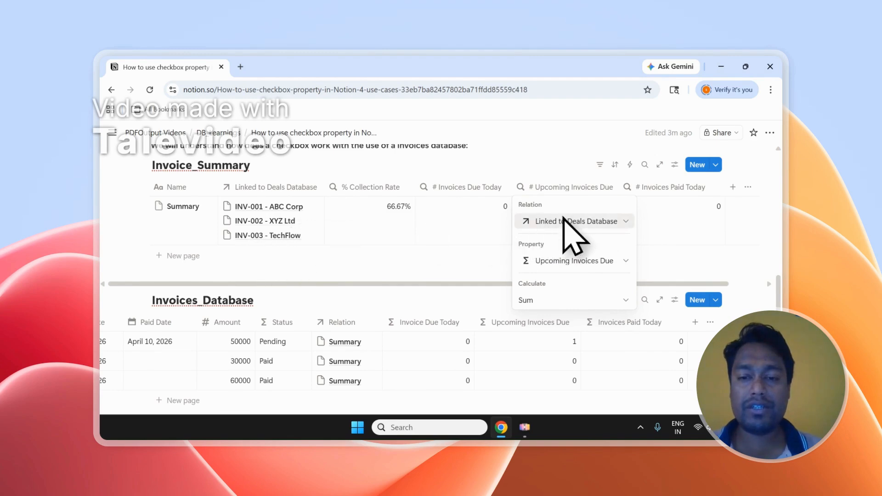
click(575, 261)
click(495, 247)
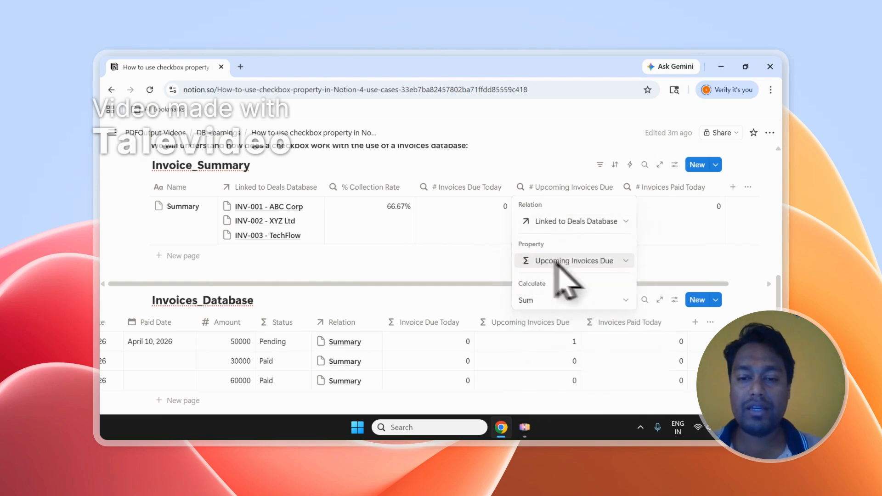
click(542, 303)
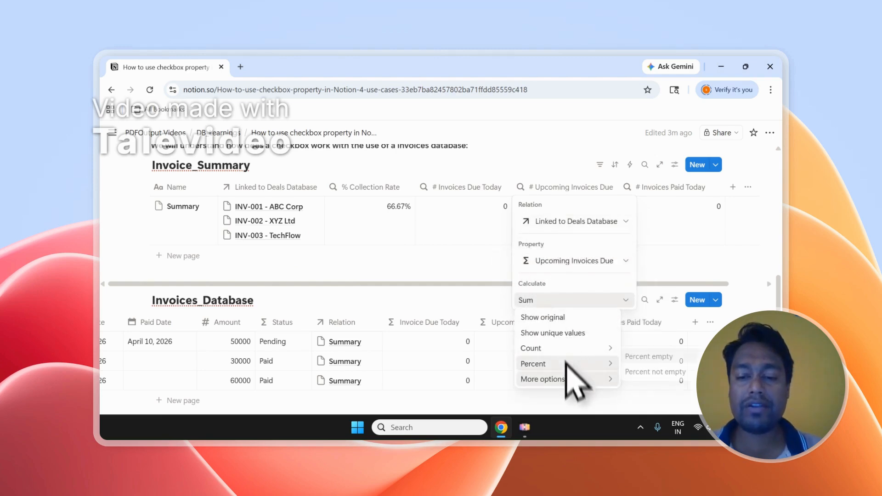
mouse_move(567, 380)
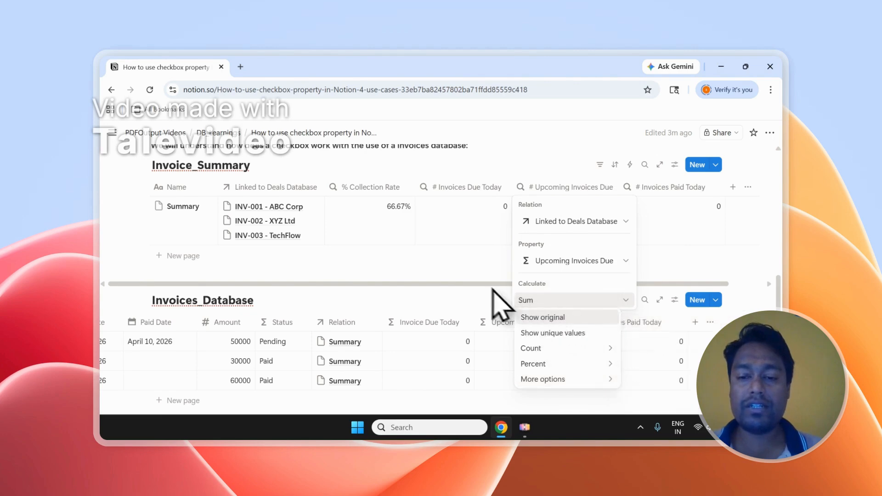
click(492, 289)
click(690, 276)
scroll(619, 307, down, 1)
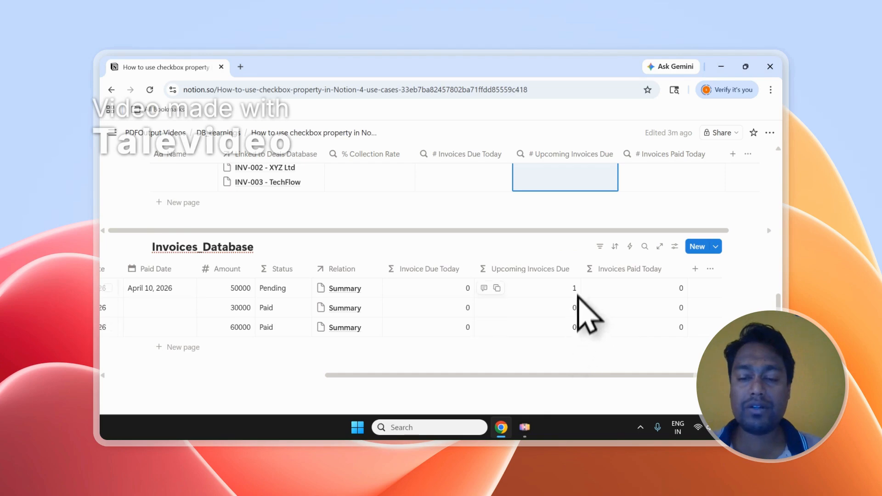
scroll(581, 321, up, 2)
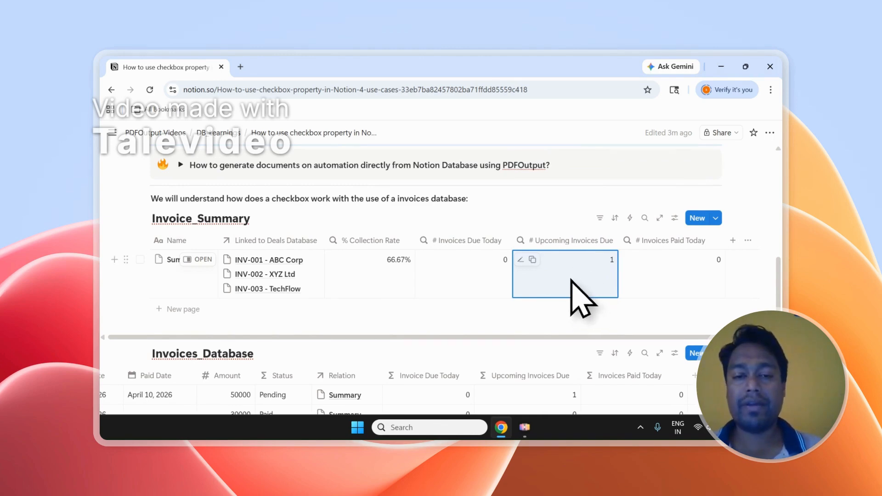
click(568, 242)
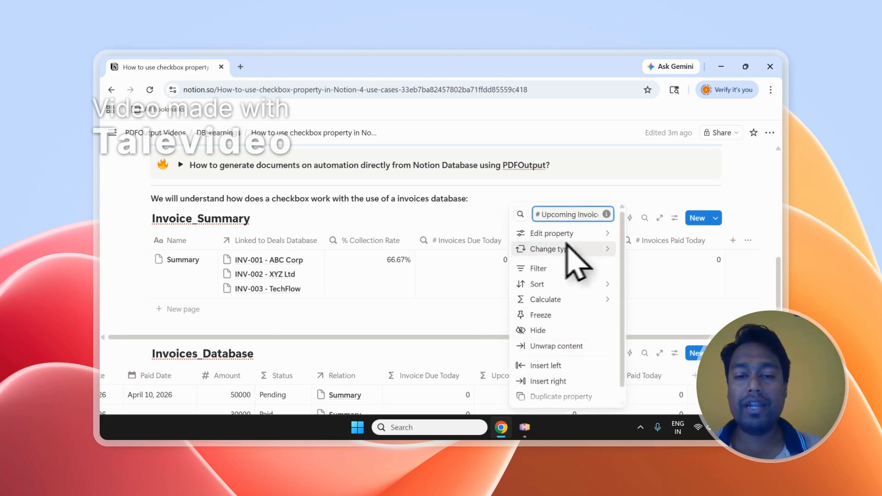
click(455, 258)
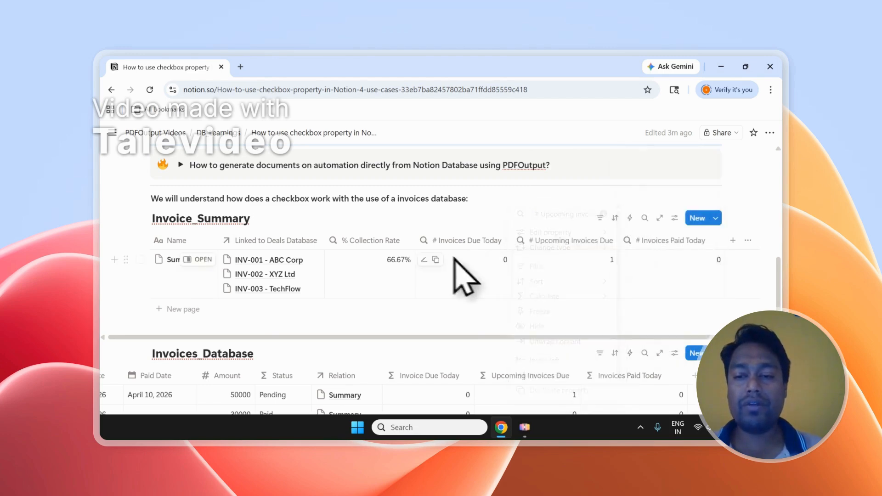
Add a Rollup property to Invoice_Summary based on the Linked to Deals Database relation and look through its property and calculation options.
click(732, 240)
text(Roll)
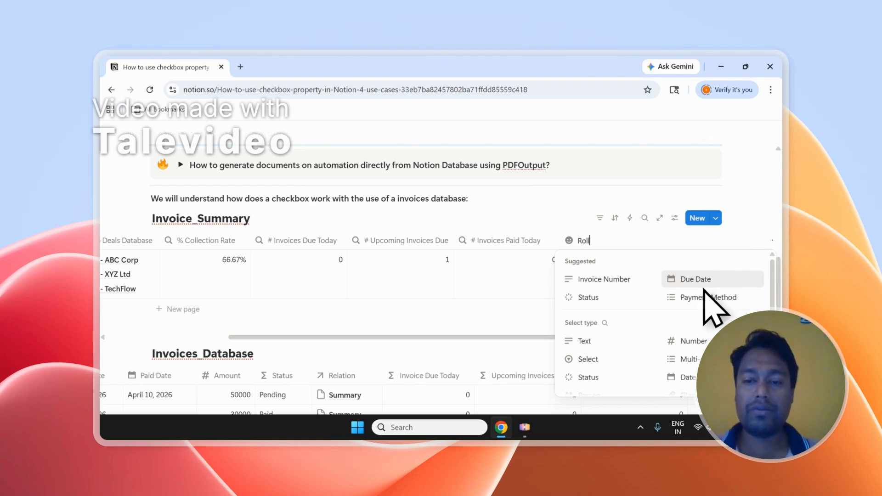
text(up)
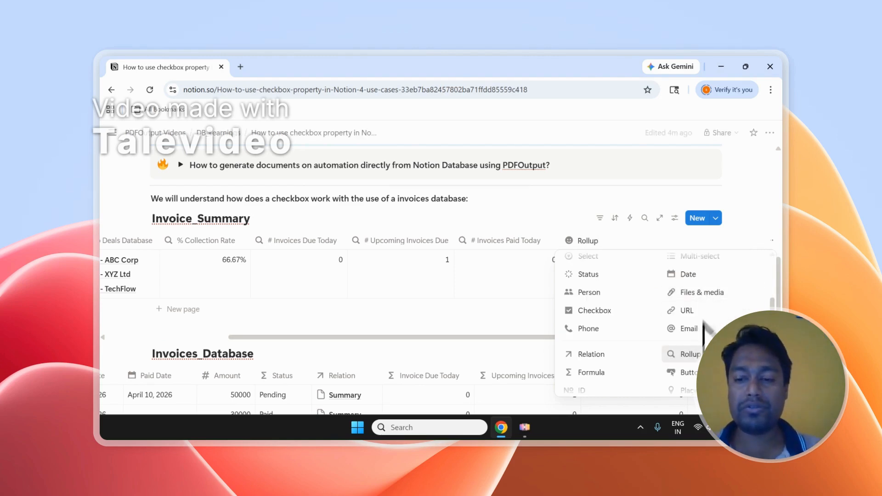
click(693, 357)
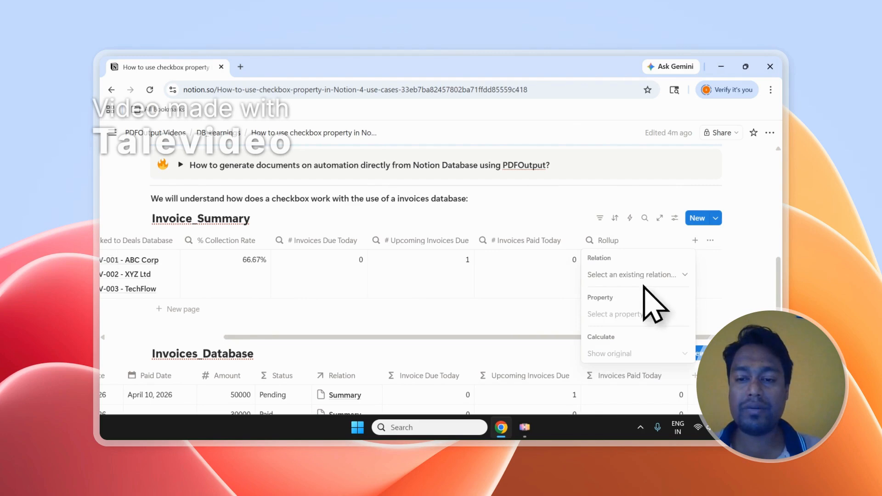
click(642, 274)
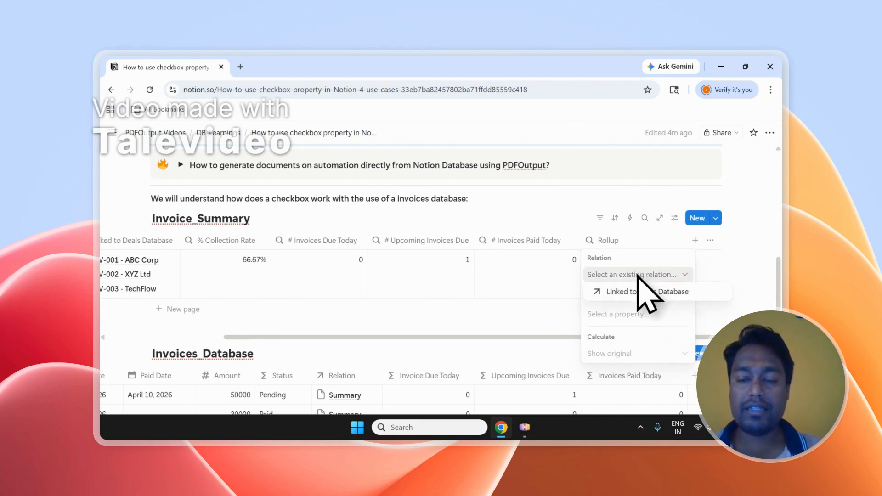
click(635, 294)
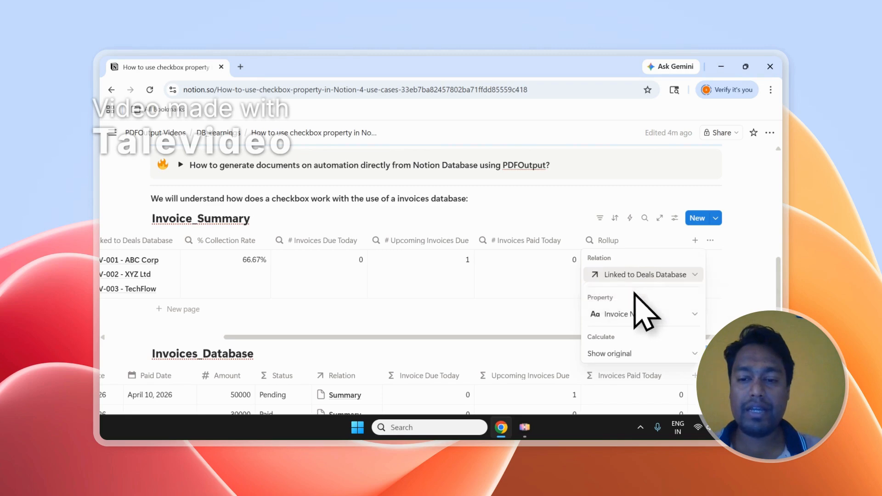
click(636, 313)
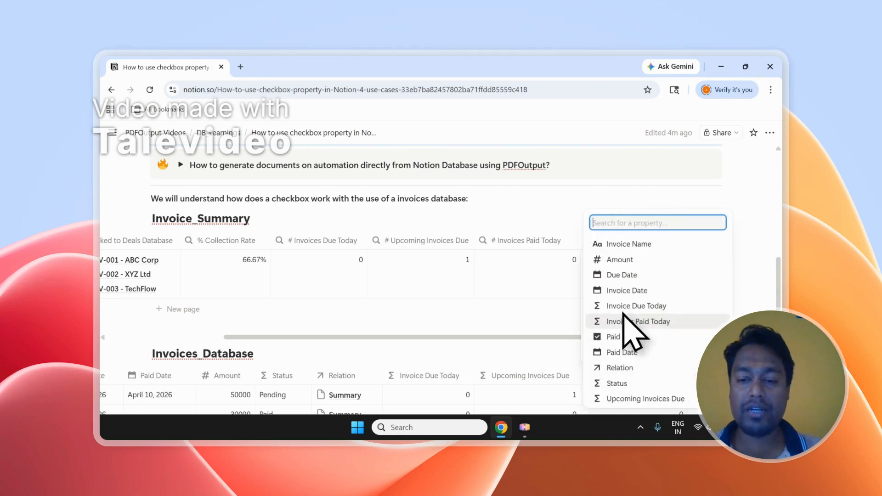
click(597, 336)
click(634, 354)
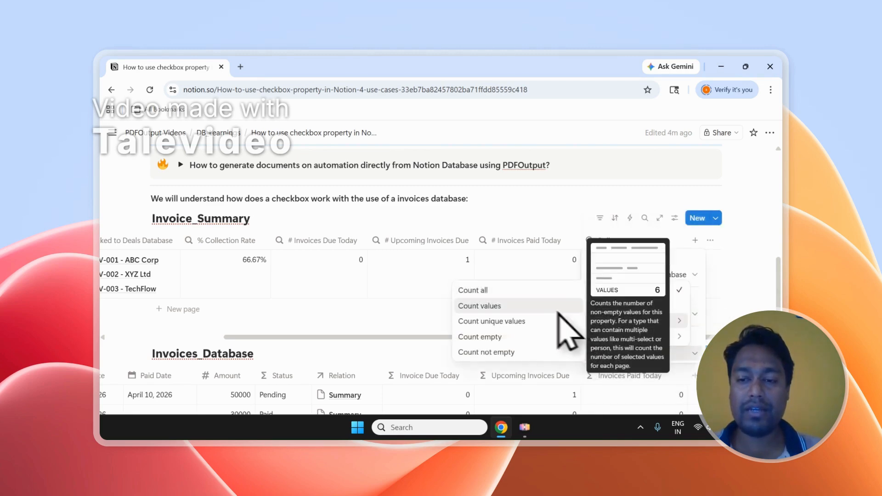
click(713, 295)
Delete the Rollup property from Invoice_Summary.
click(625, 233)
click(625, 234)
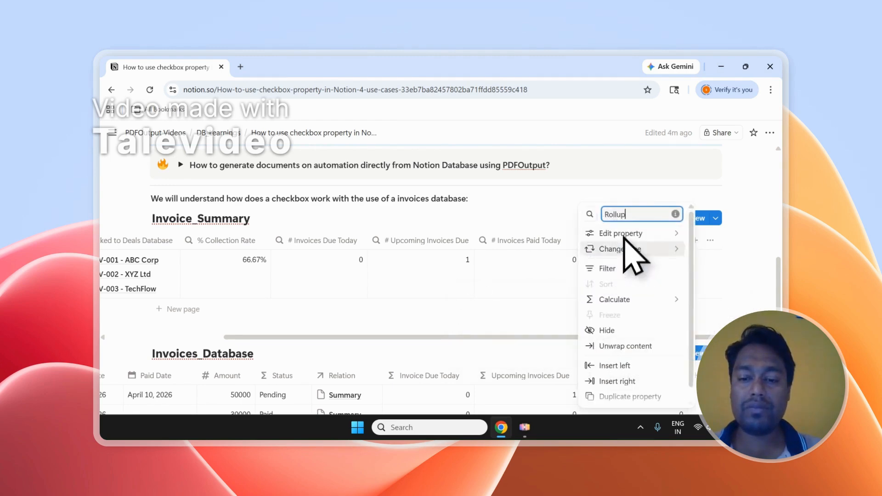
scroll(630, 344, down, 1)
click(629, 399)
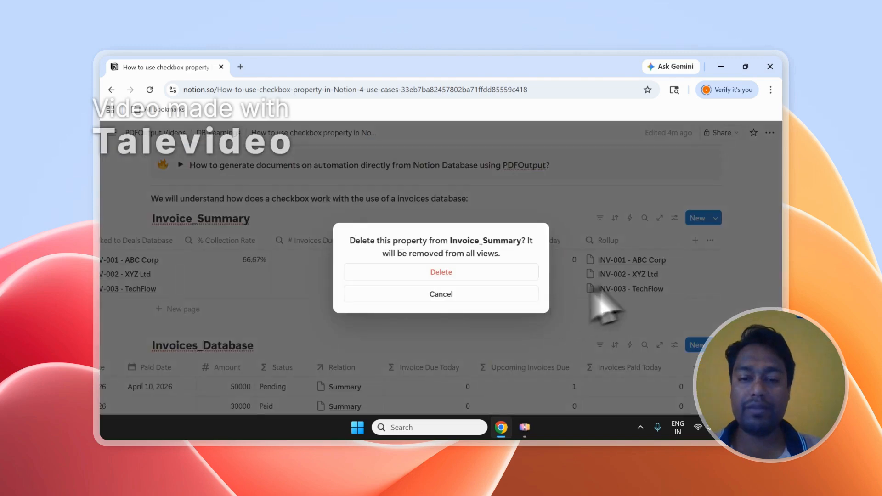
click(493, 274)
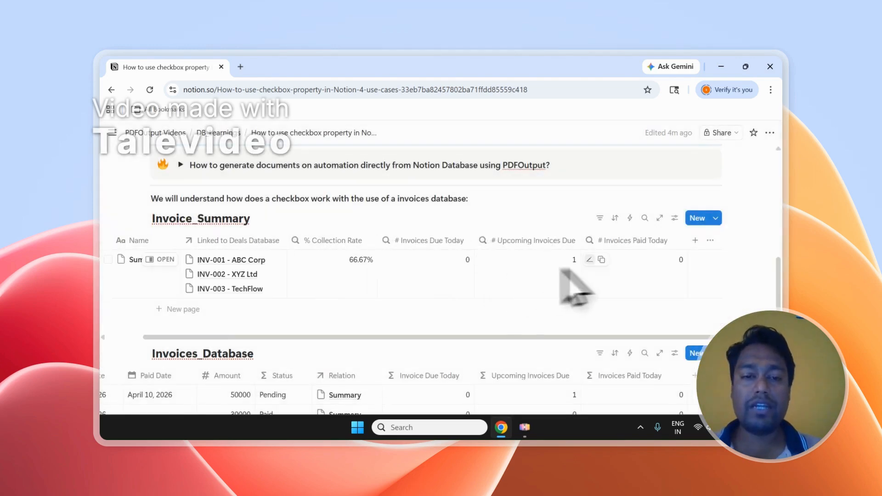
Strike through the toggle title "How to calculate the invoices that are upcoming for payment?" in the page's topic list.
scroll(452, 265, up, 3)
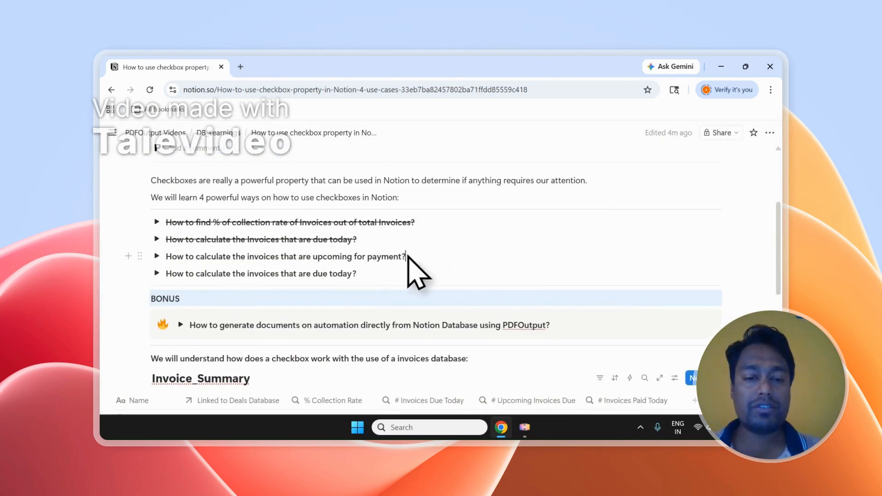
drag(407, 256, 174, 258)
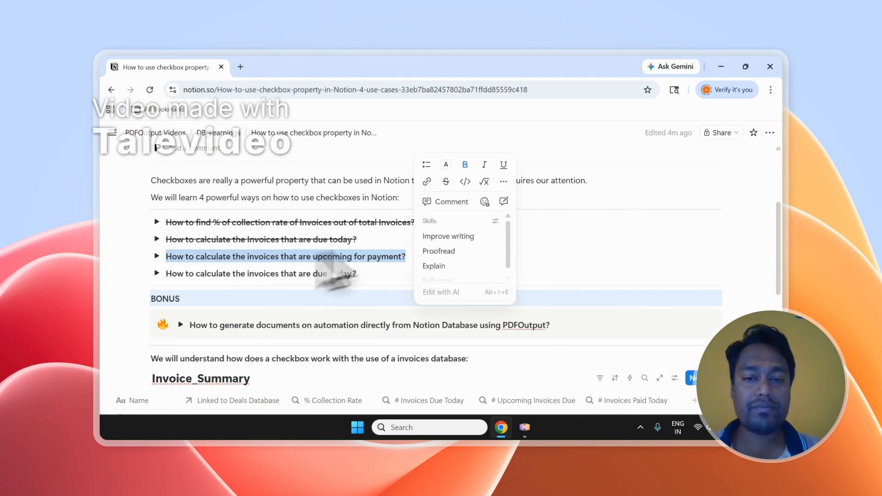
click(448, 183)
click(289, 242)
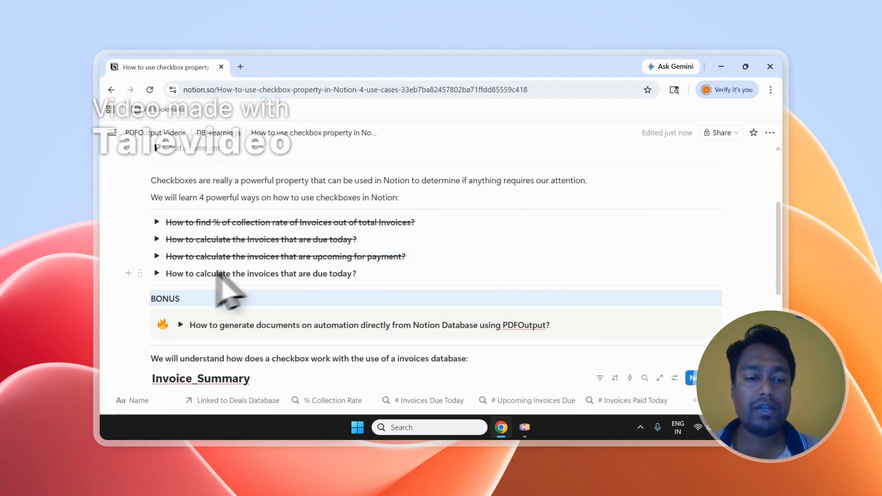
Reword the fourth toggle title in the topic list as "How to calculate the invoices that are paid today?".
drag(180, 280, 363, 281)
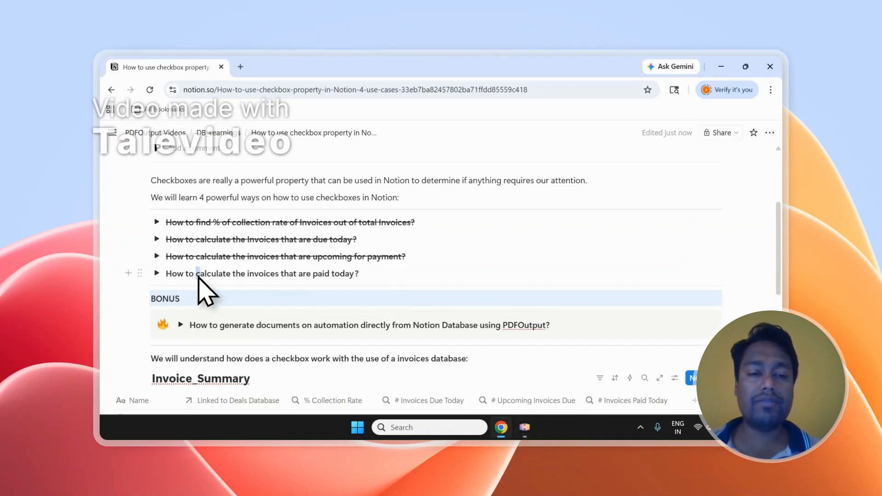
drag(198, 275, 333, 276)
click(345, 273)
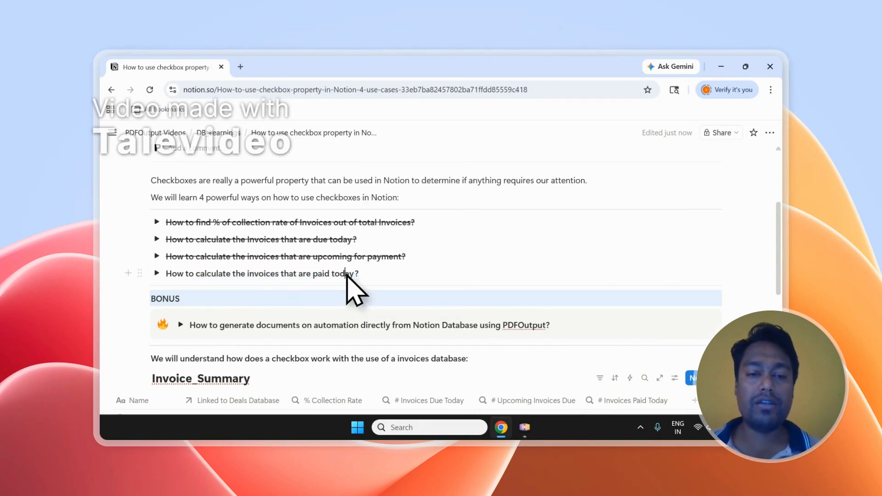
Set the Paid Date of INV-001 - ABC Corp in Invoices_Database to April 12, 2026.
scroll(349, 275, down, 2)
scroll(347, 275, down, 3)
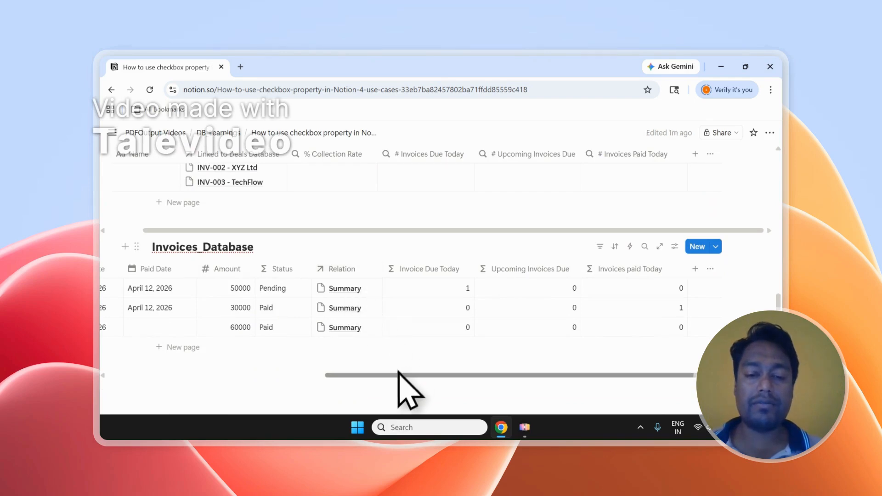
drag(398, 374, 243, 376)
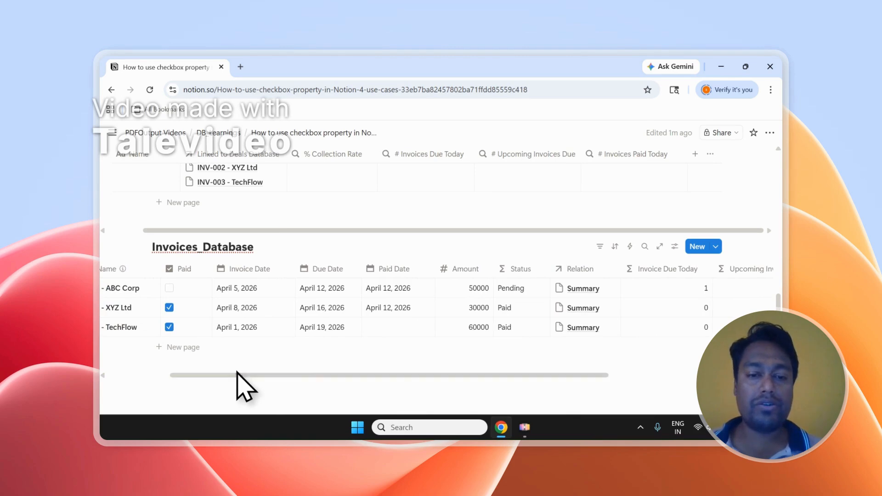
click(391, 287)
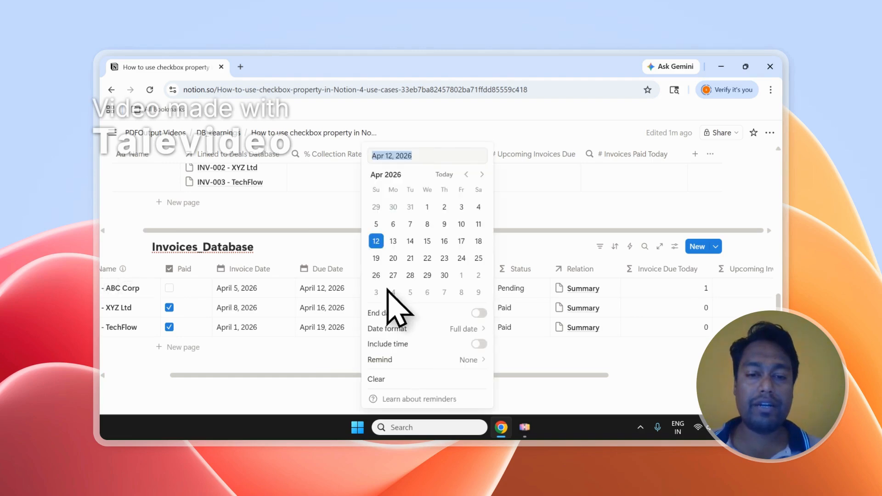
click(377, 243)
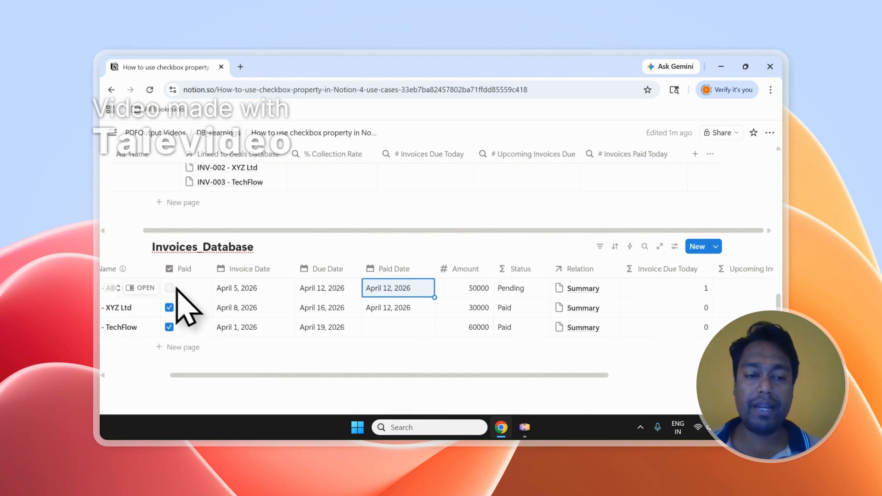
Examine the Invoices paid Today formula of INV-001 - ABC Corp, including its Paid and Paid Date conditions.
drag(315, 375, 540, 363)
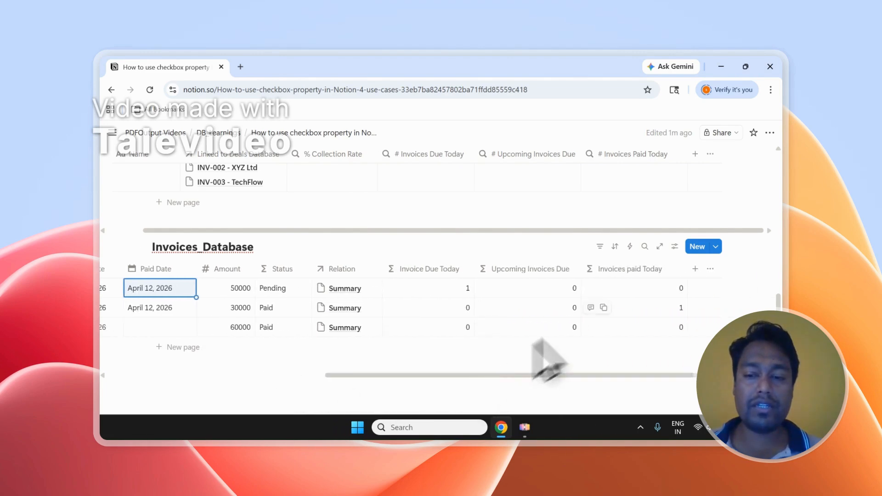
click(649, 288)
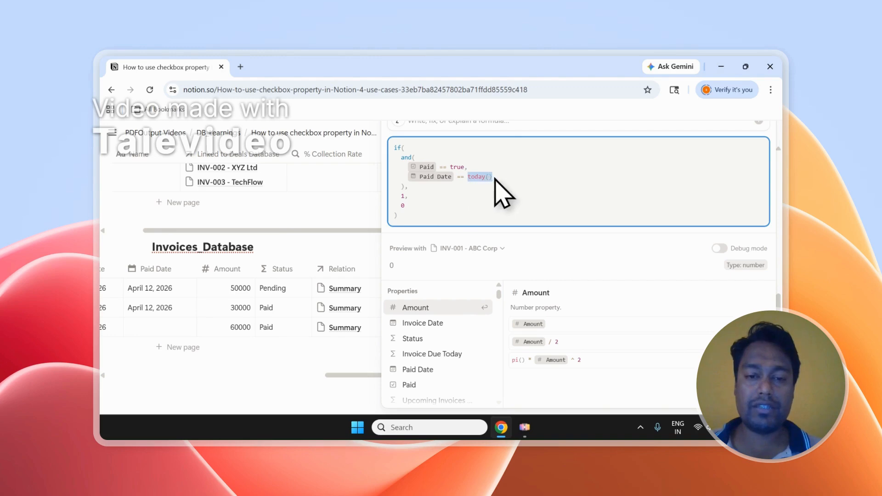
click(368, 230)
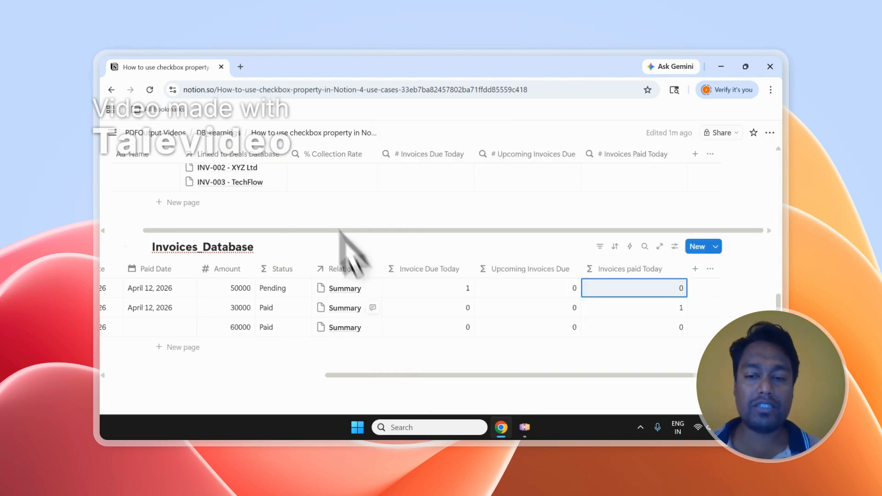
Mark INV-001 - ABC Corp as Paid and check its Invoices paid Today value.
drag(460, 376, 243, 375)
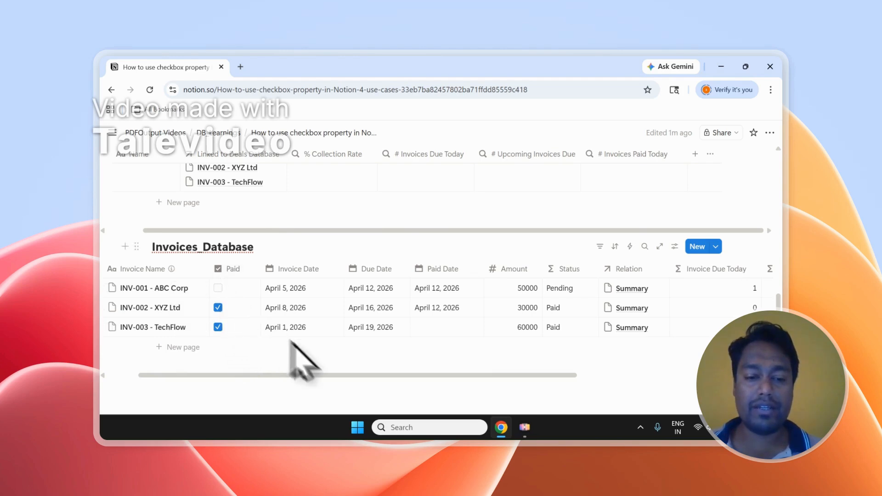
drag(307, 375, 251, 375)
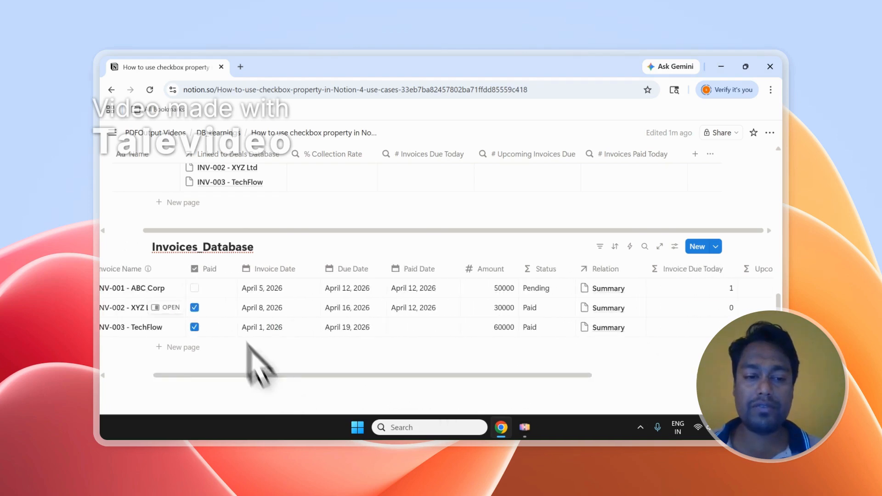
click(194, 288)
scroll(276, 375, right, 3)
scroll(287, 393, right, 3)
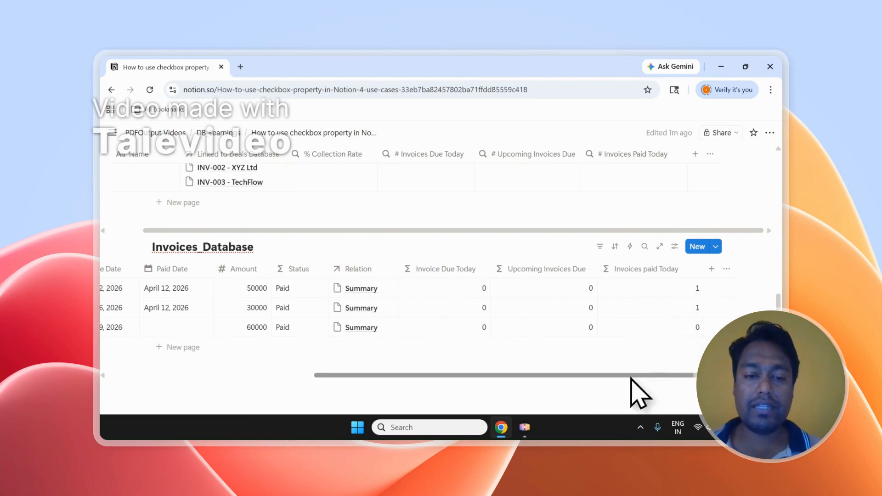
Set the Paid Date of INV-002 - XYZ Ltd to April 9, 2026 and check its Invoices paid Today value.
drag(630, 376, 408, 377)
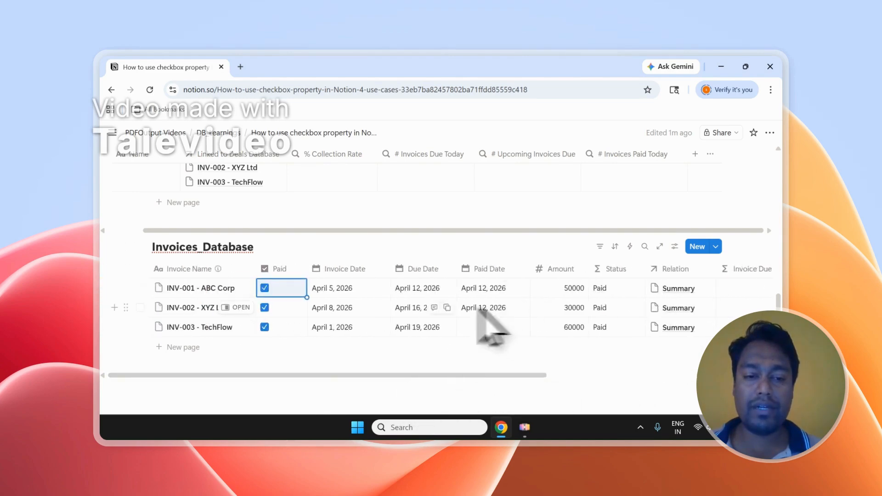
drag(400, 375, 574, 375)
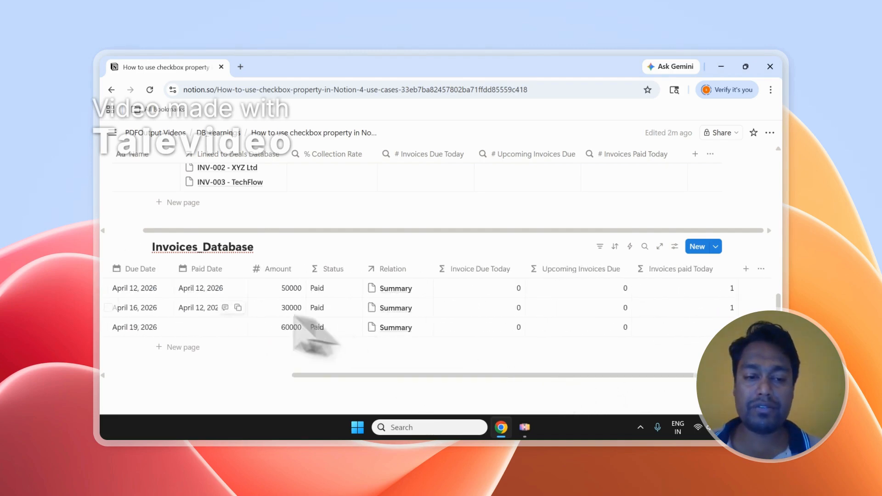
click(198, 306)
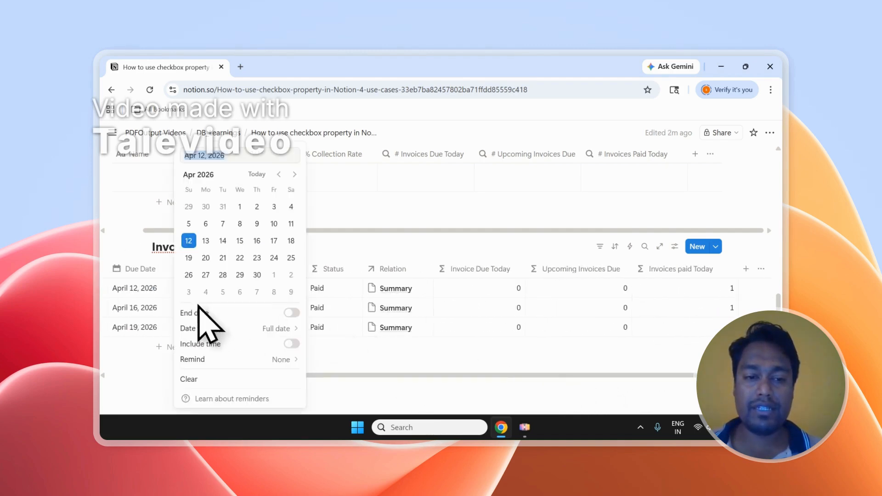
click(257, 224)
click(495, 207)
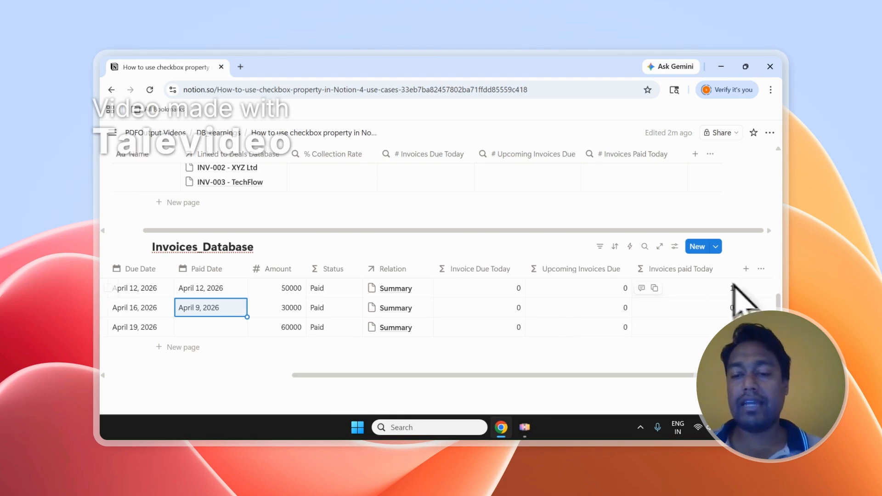
Examine the # Invoices Paid Today rollup in Invoice_Summary, including its relation, property and calculation.
scroll(689, 294, up, 3)
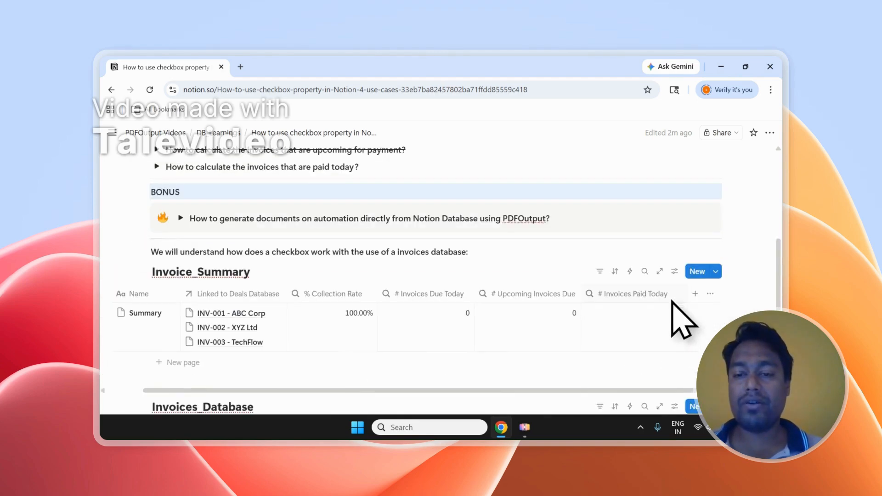
scroll(666, 303, up, 2)
scroll(661, 304, down, 2)
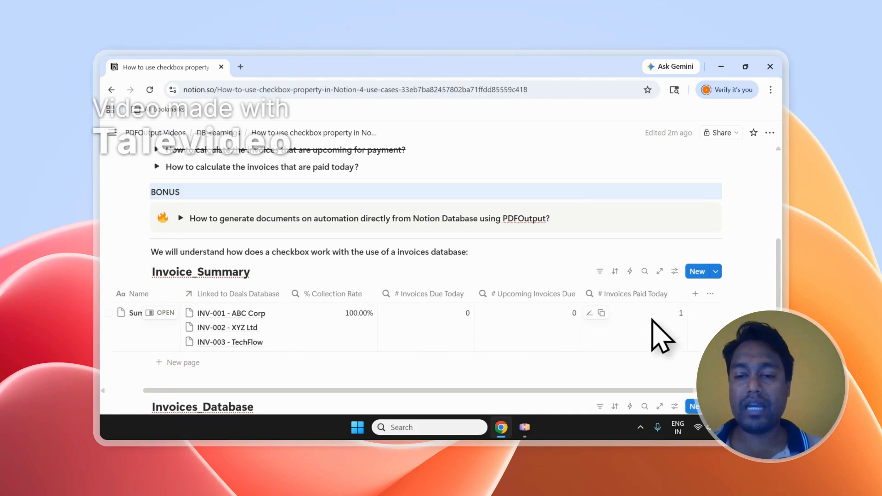
click(651, 321)
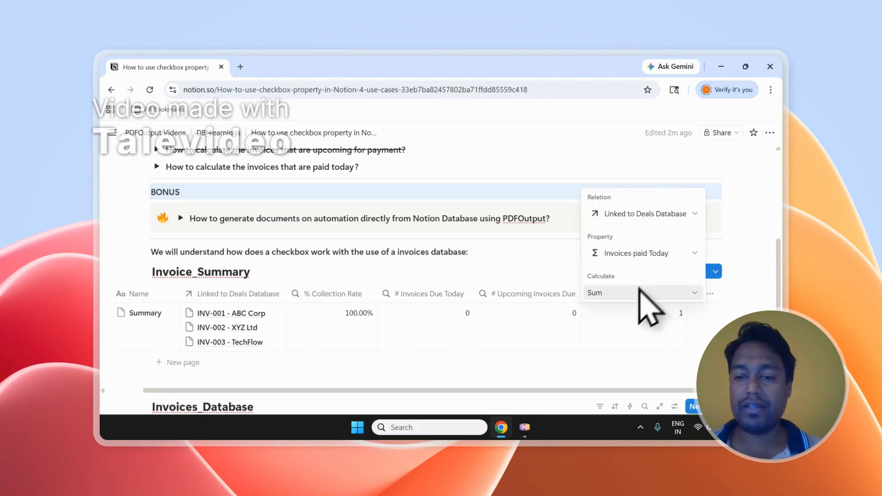
click(546, 313)
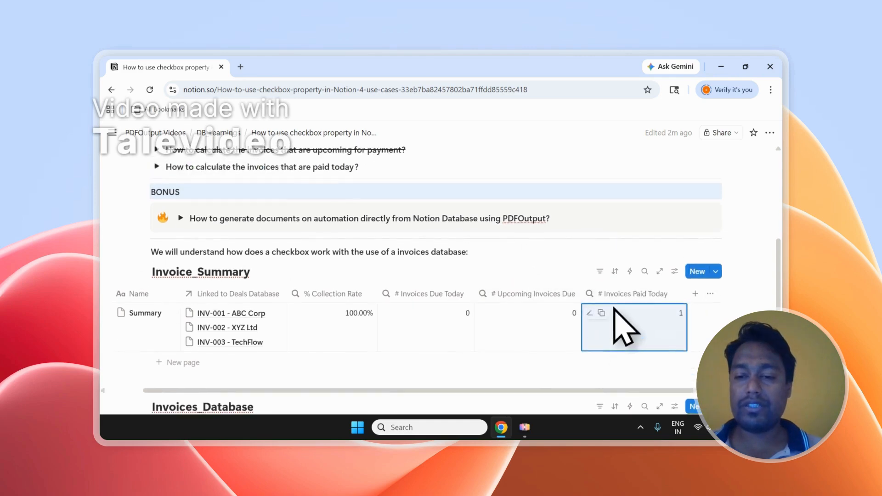
scroll(615, 308, down, 1)
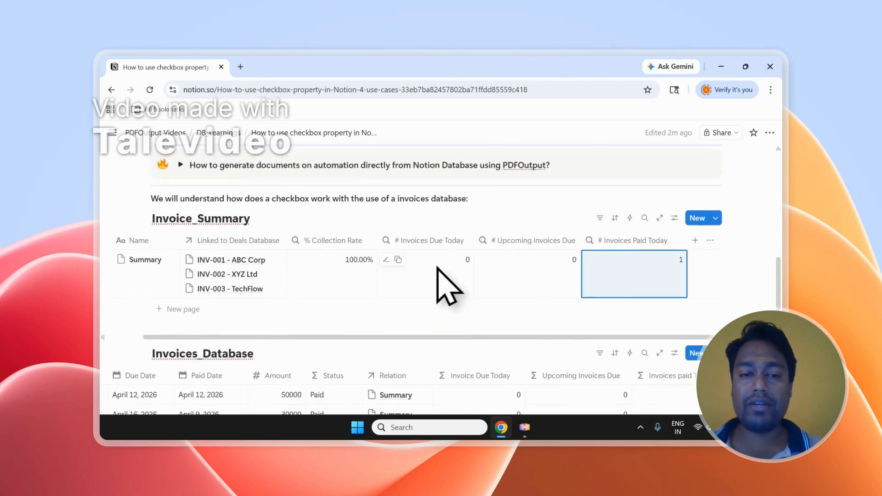
Strike through the heading "How to calculate the invoices that are paid today?" in the list of use cases.
scroll(449, 285, up, 5)
click(365, 274)
drag(364, 275, 171, 275)
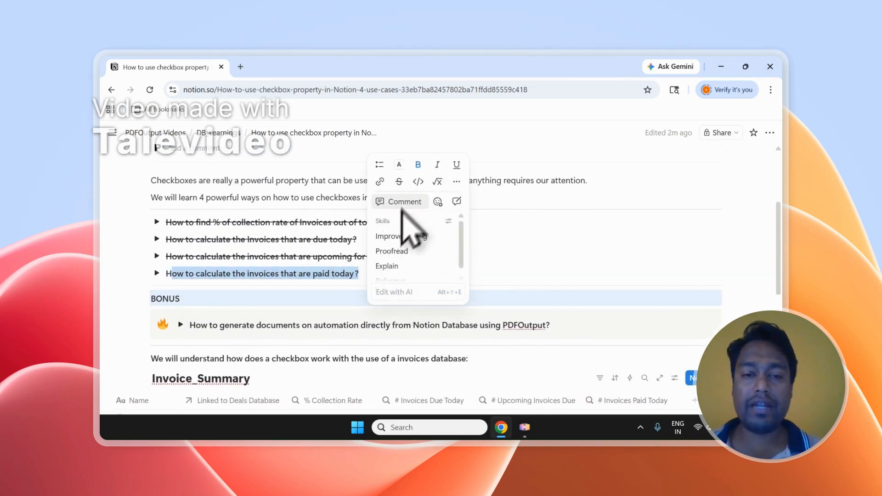
click(399, 181)
click(299, 241)
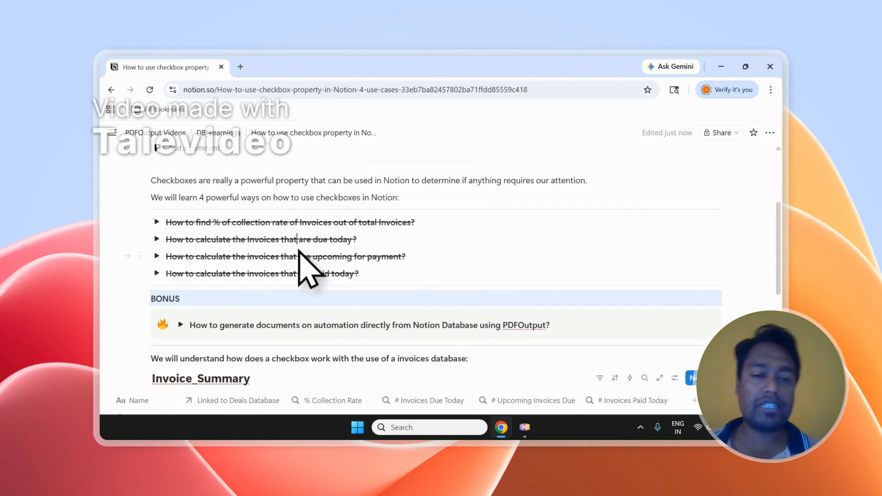
Review the BONUS heading about generating documents on automation from a Notion database using PDFOutput.
scroll(303, 262, down, 3)
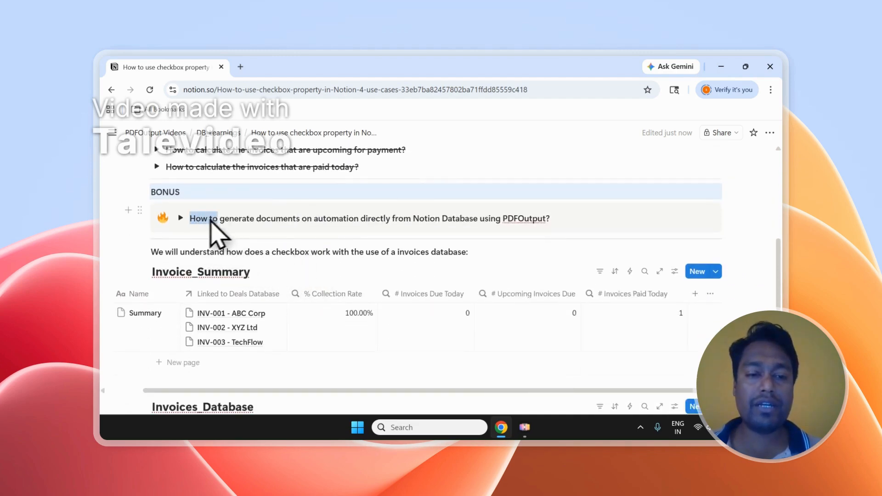
drag(271, 219, 360, 220)
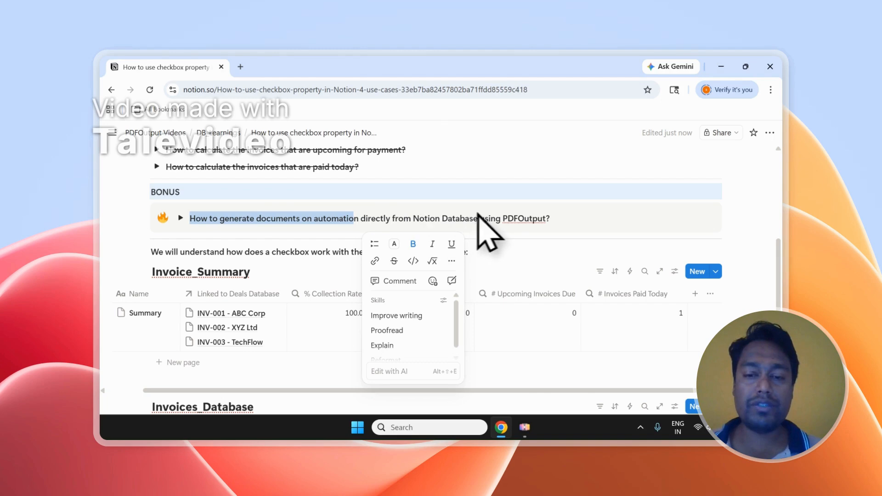
double_click(523, 220)
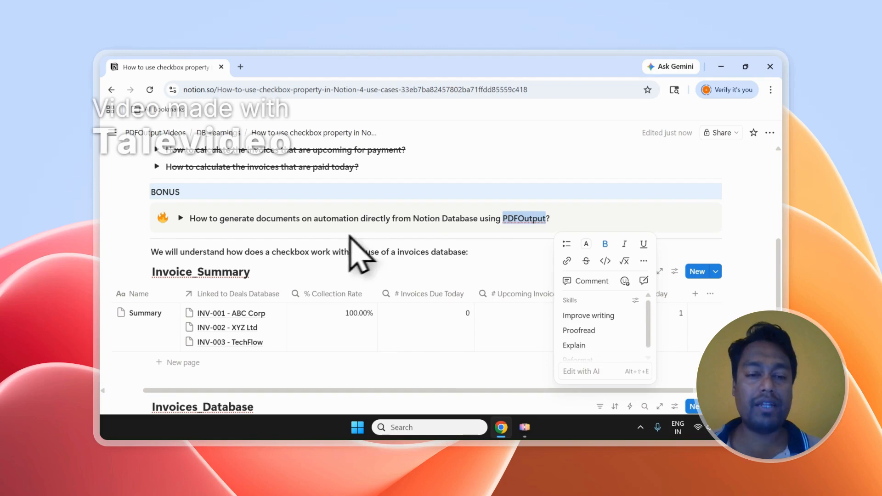
Examine the columns of Invoices_Database across its full width, then select its three invoice rows and clear the selection.
scroll(353, 237, down, 3)
scroll(349, 252, down, 3)
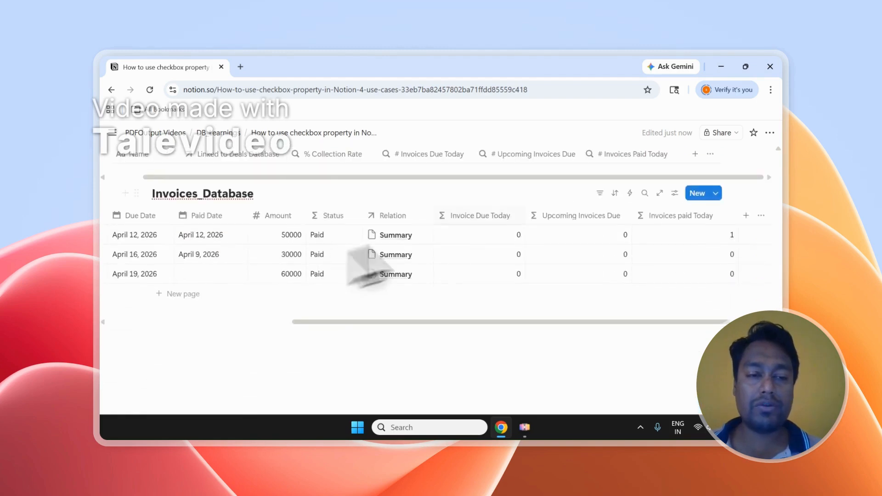
scroll(294, 241, up, 1)
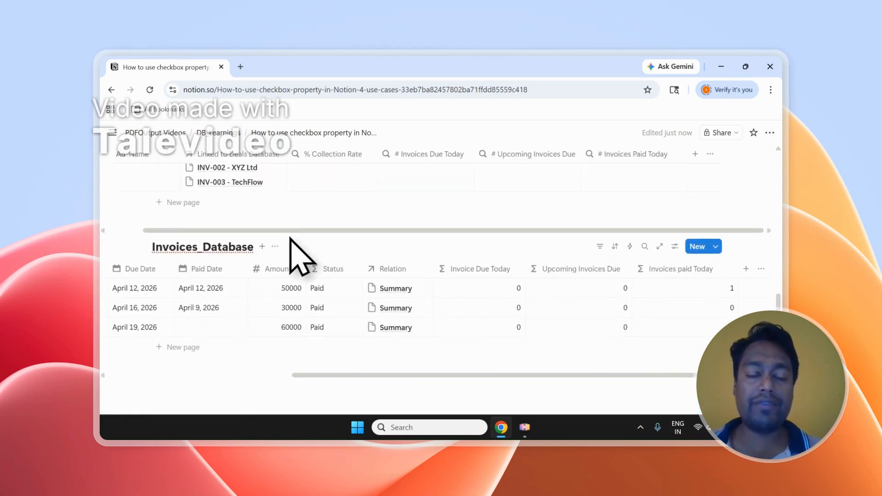
drag(353, 376, 173, 377)
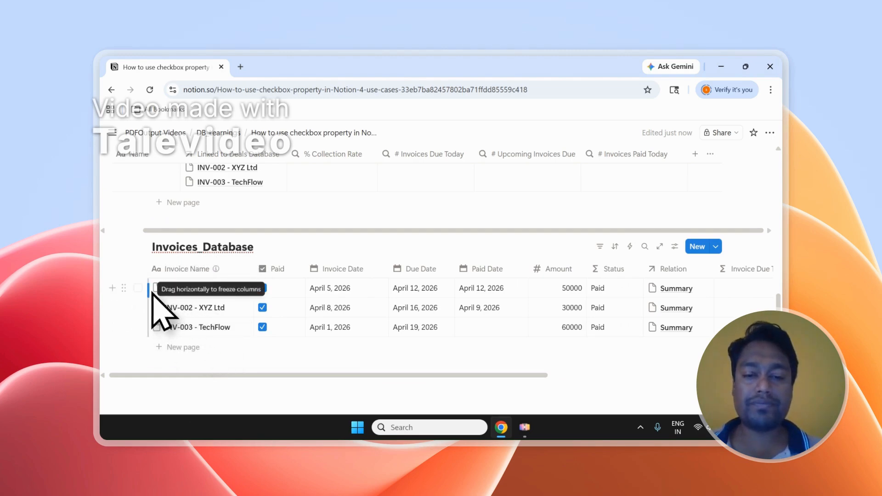
drag(331, 375, 521, 375)
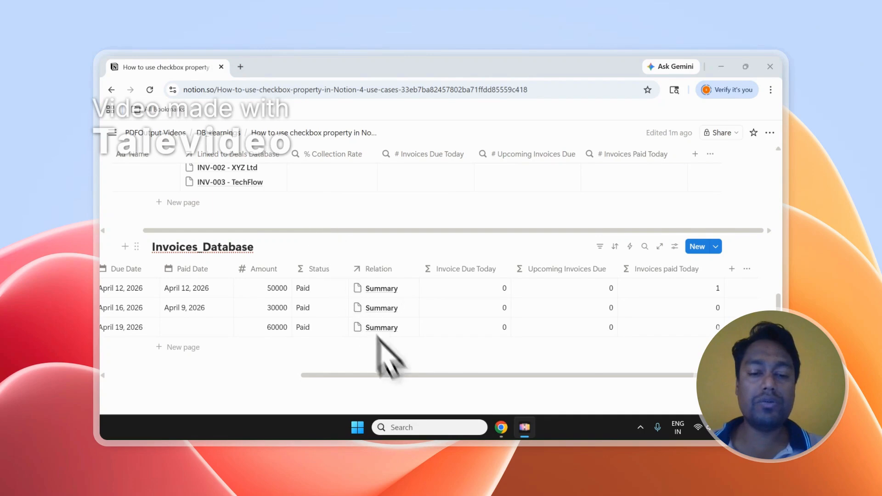
drag(386, 375, 186, 376)
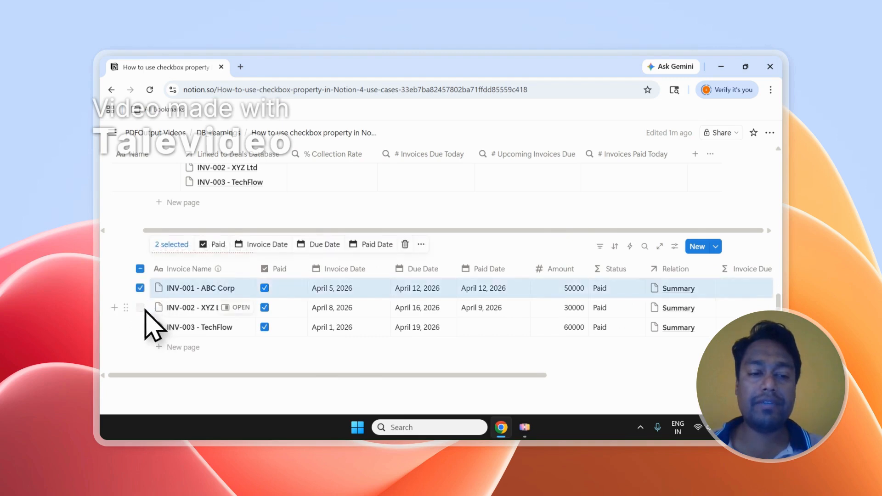
click(140, 308)
click(140, 327)
click(140, 269)
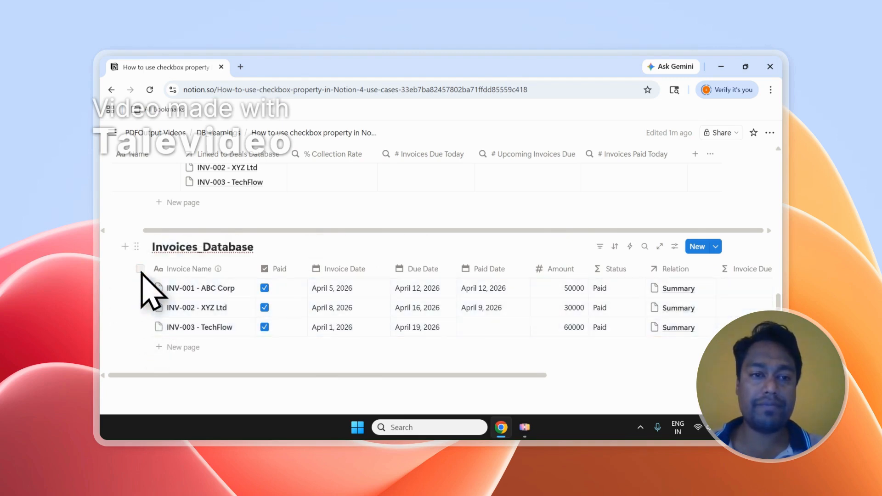
Open pdfoutput.com in a new browser tab and read its headline about generating PDFs from Google Docs using a Notion database.
click(241, 66)
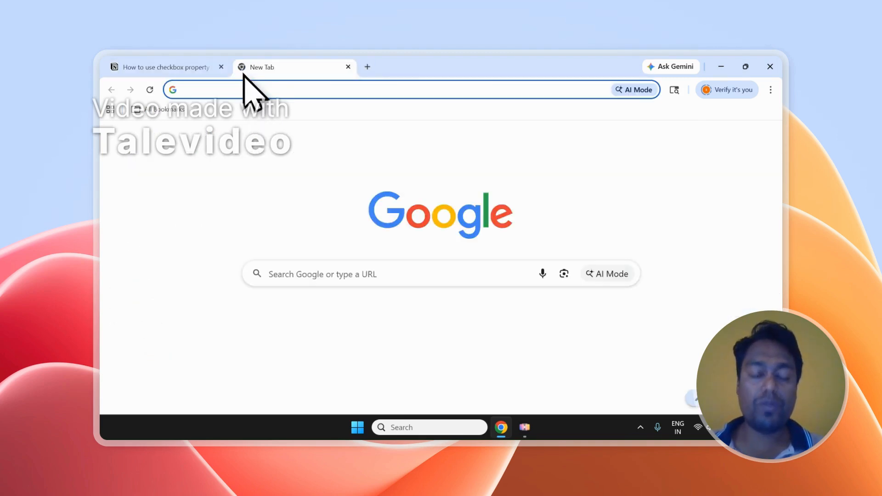
text(pdfoutput.com)
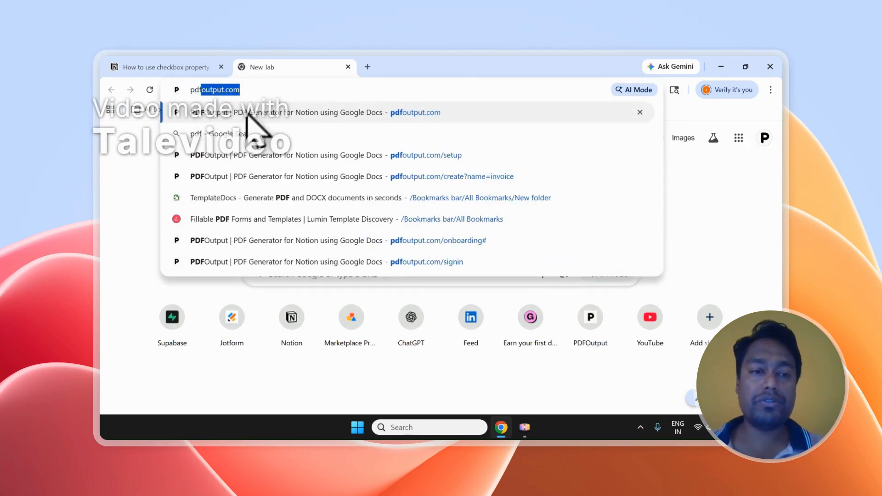
click(247, 115)
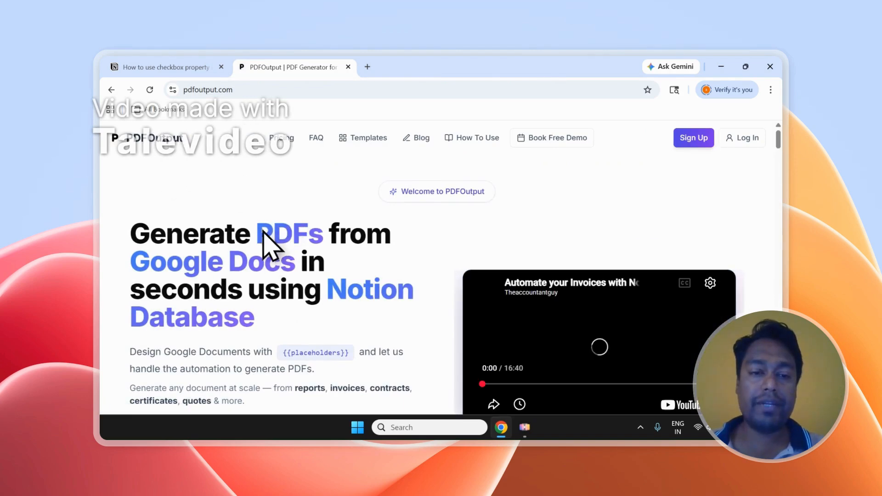
drag(261, 233, 306, 238)
drag(133, 265, 360, 305)
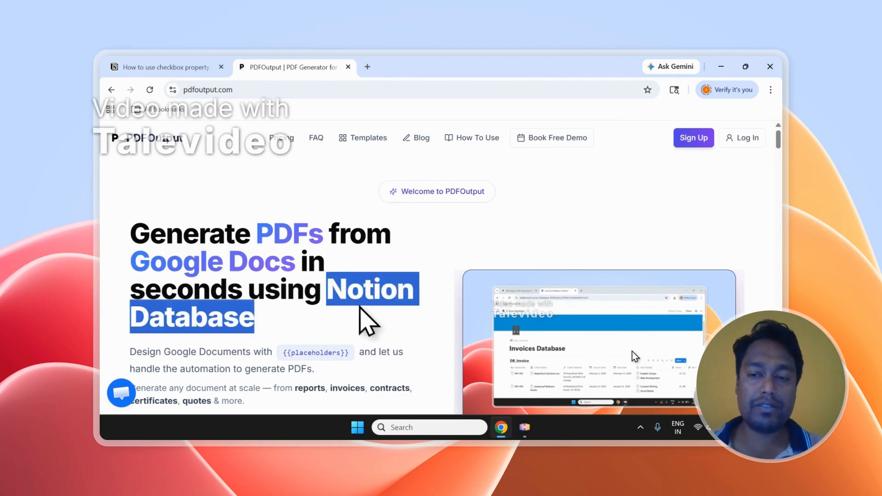
Log in to PDFOutput with the pdfoutput Google account and grant the sign-in consent.
click(742, 138)
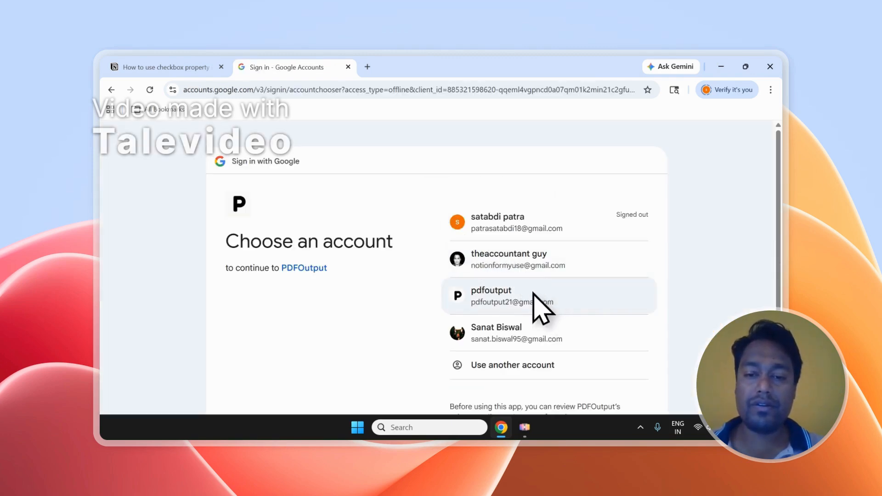
click(533, 296)
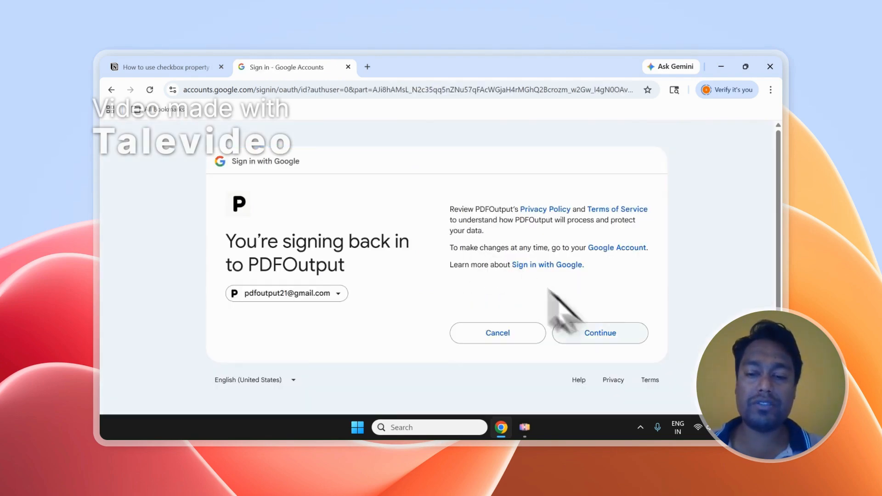
click(597, 327)
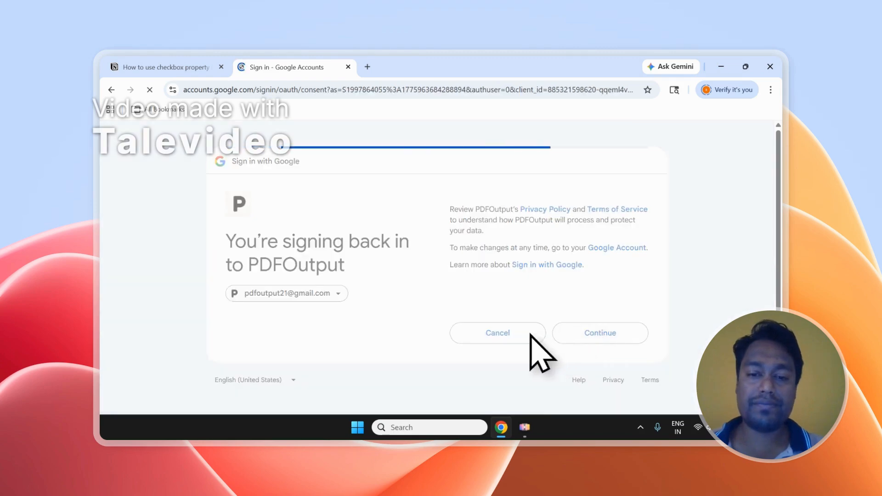
click(597, 404)
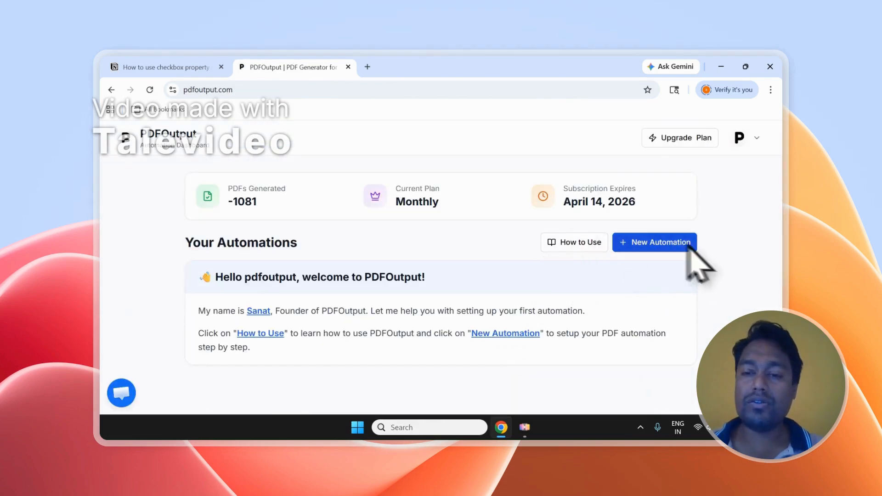
Create a new automation named Invoice Automation.
click(652, 243)
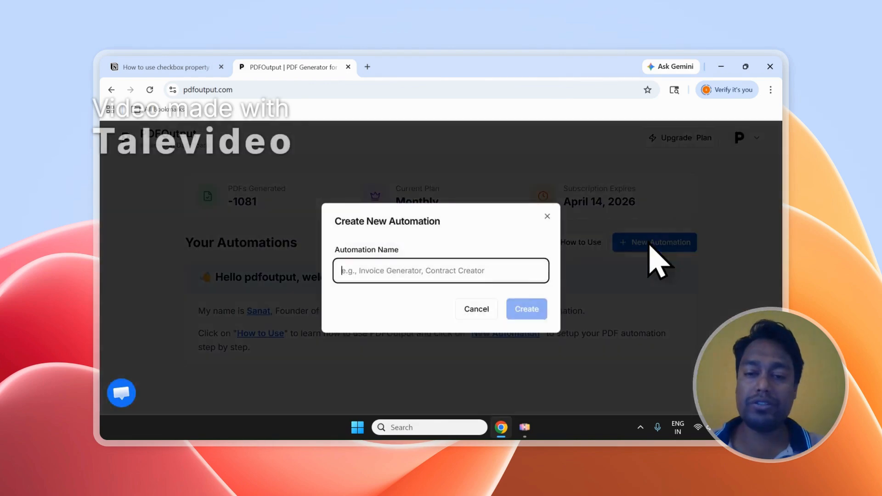
text(Invoice Automation)
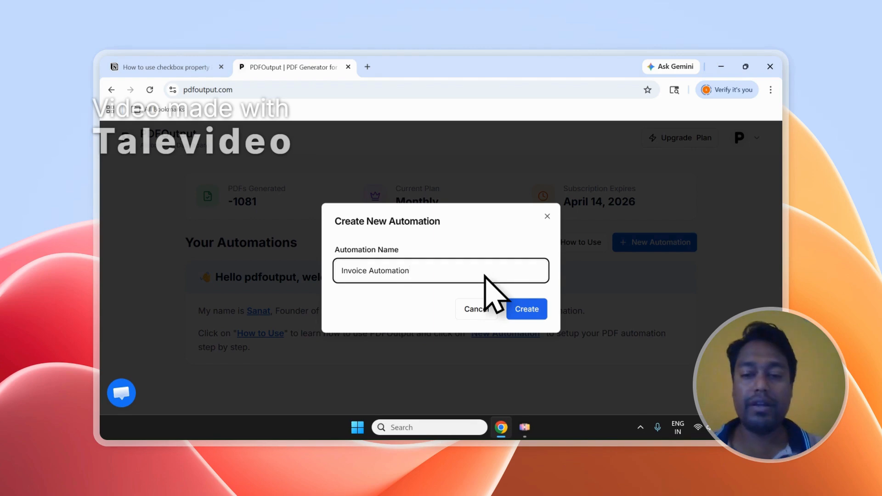
click(527, 310)
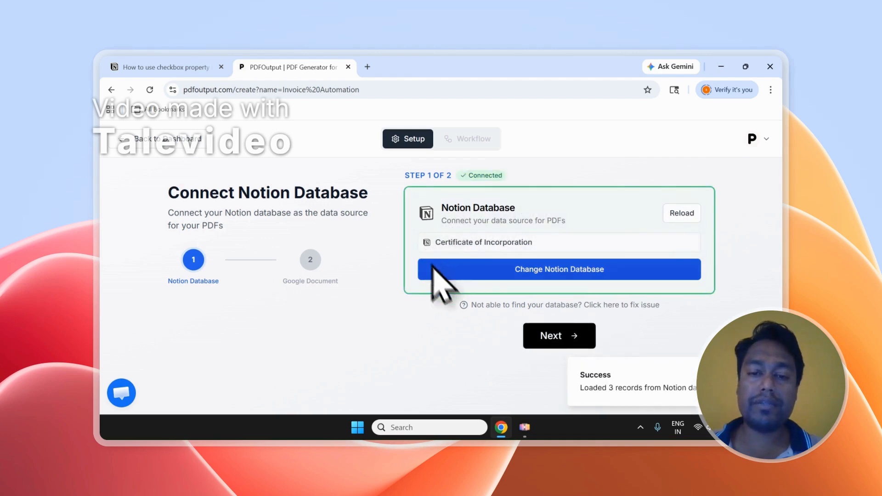
Look for Invoices_Database among the connected Notion databases, then start adding a new database.
click(509, 270)
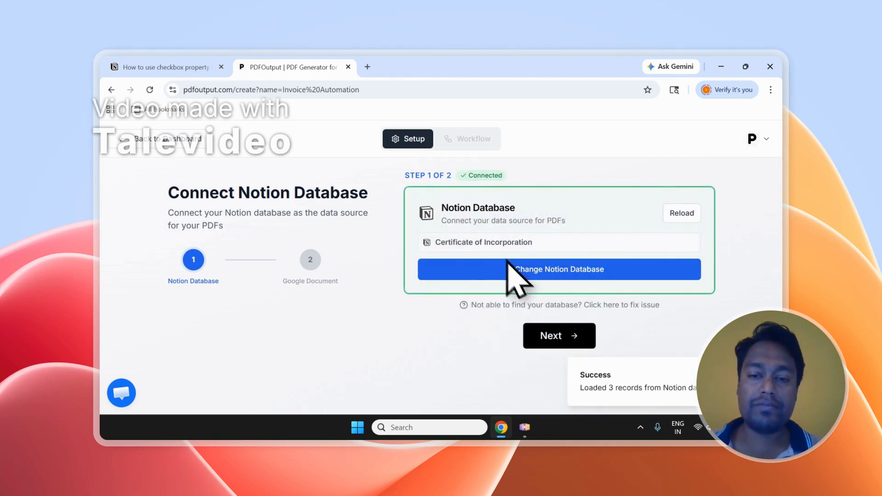
scroll(465, 266, down, 2)
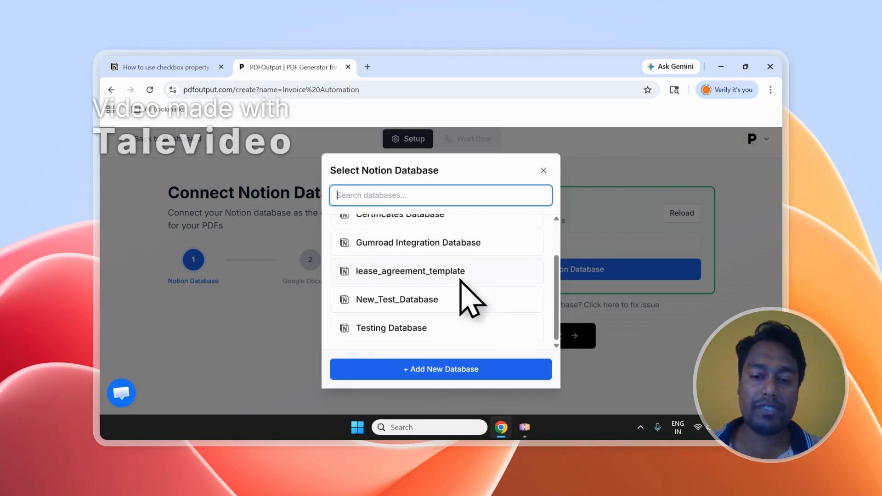
drag(556, 287, 555, 267)
click(137, 67)
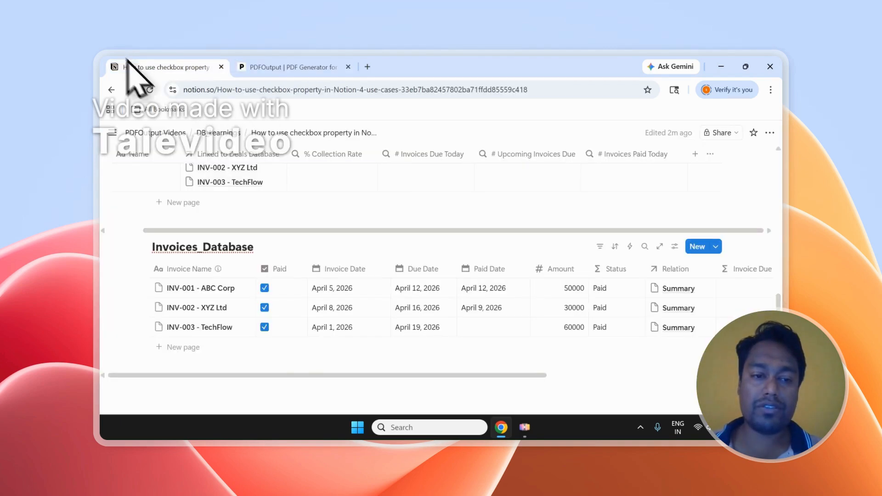
click(290, 67)
click(433, 370)
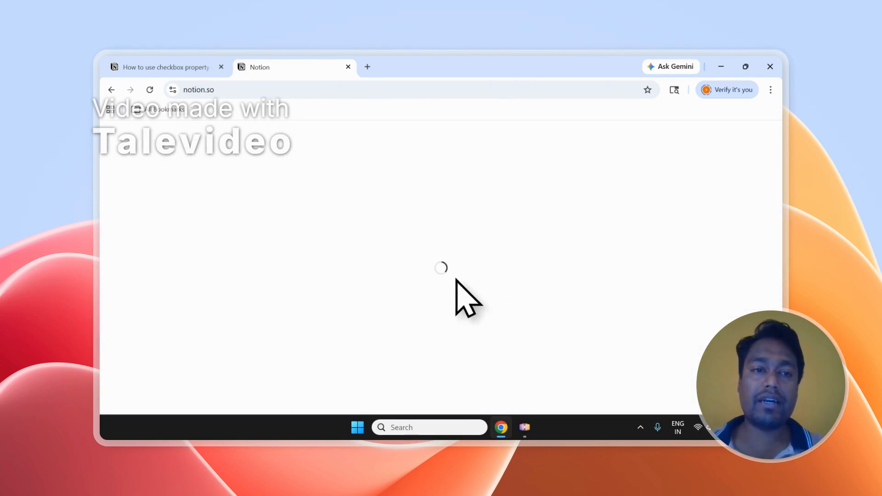
Switch back to the invoices page in Notion and copy the database title Invoices_Database.
click(215, 67)
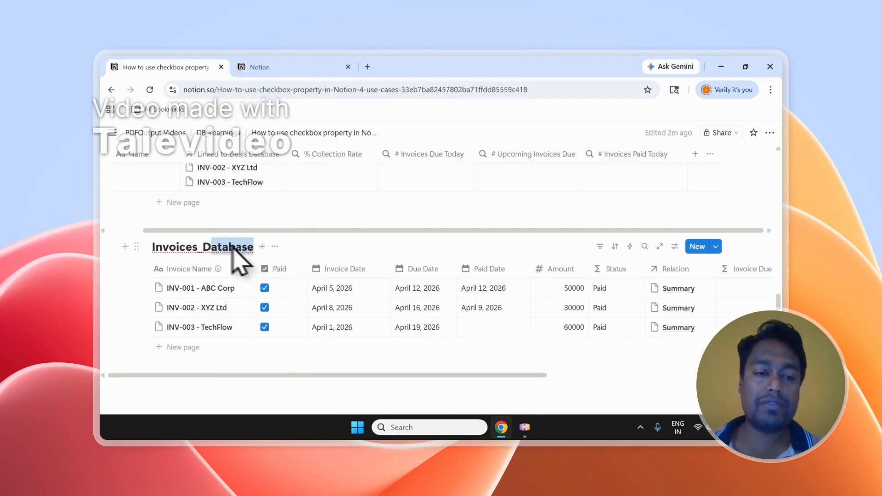
right_click(210, 252)
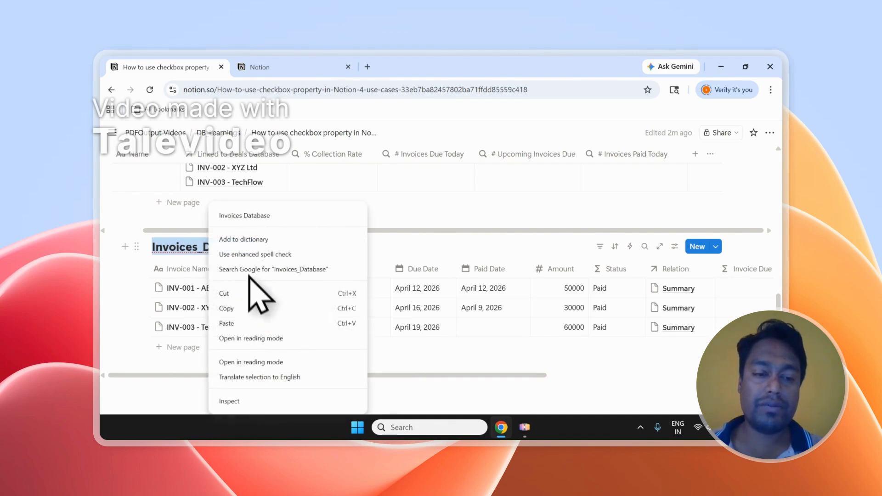
click(236, 309)
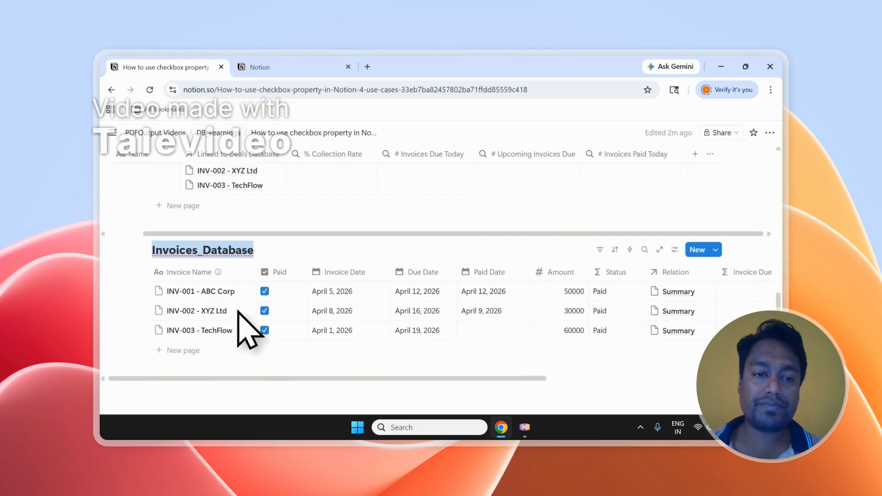
scroll(243, 322, up, 2)
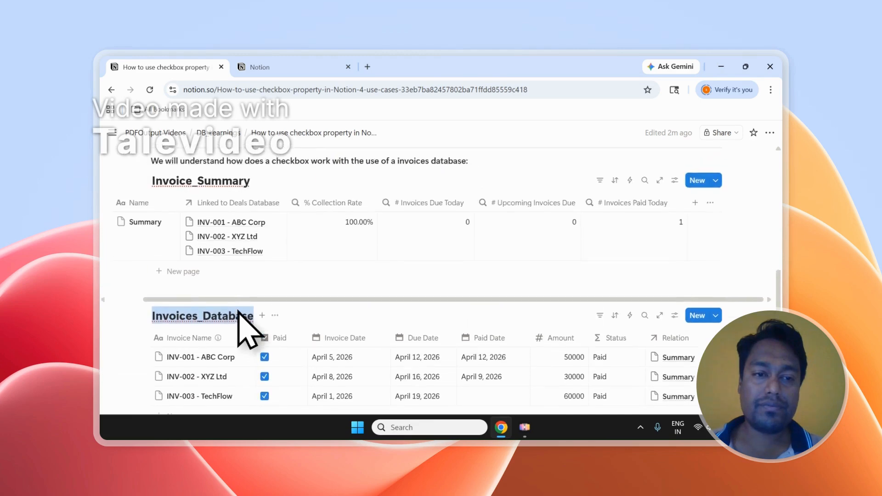
Proceed to page selection in the PDFOutput connection request and search the pages for Invoices_Database.
click(280, 68)
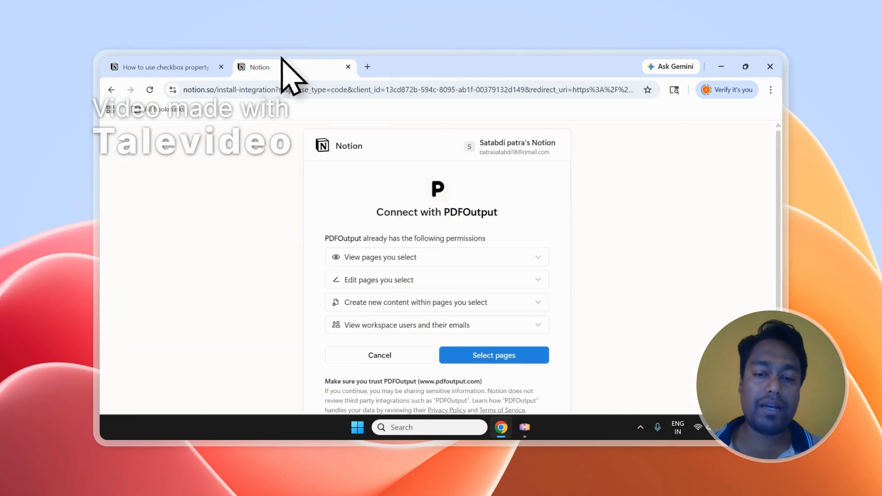
click(530, 359)
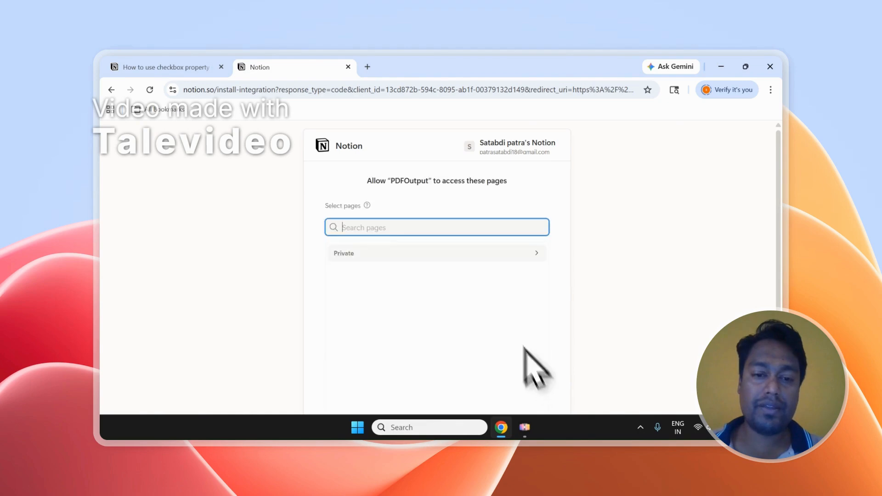
right_click(352, 228)
click(384, 294)
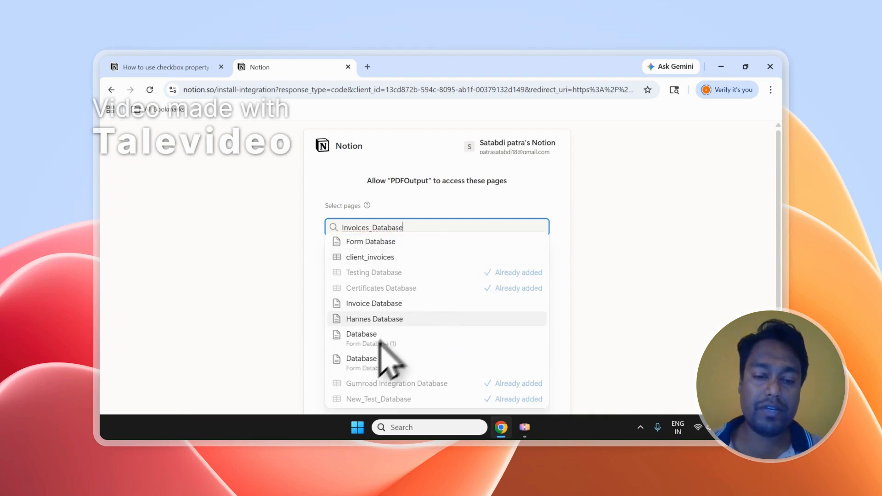
Copy the search text Invoices_Database and check which workspace the Notion invoices page belongs to.
double_click(420, 227)
key(cmd+c)
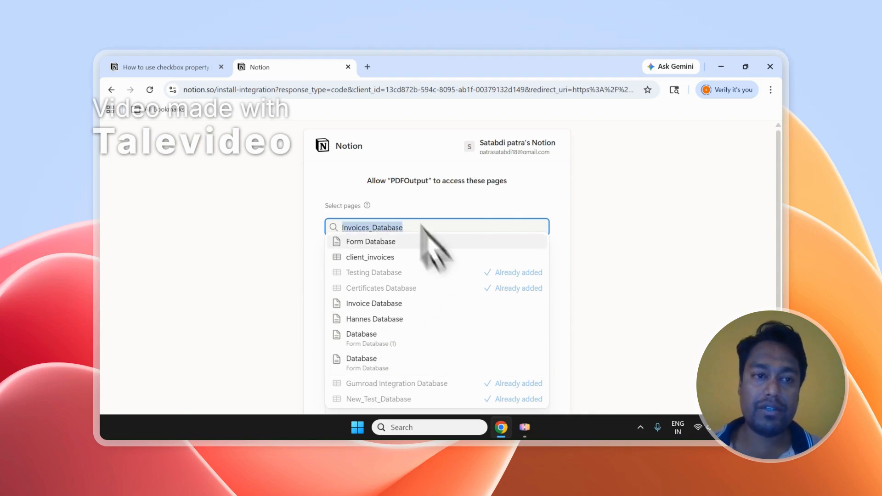
click(212, 65)
mouse_move(114, 133)
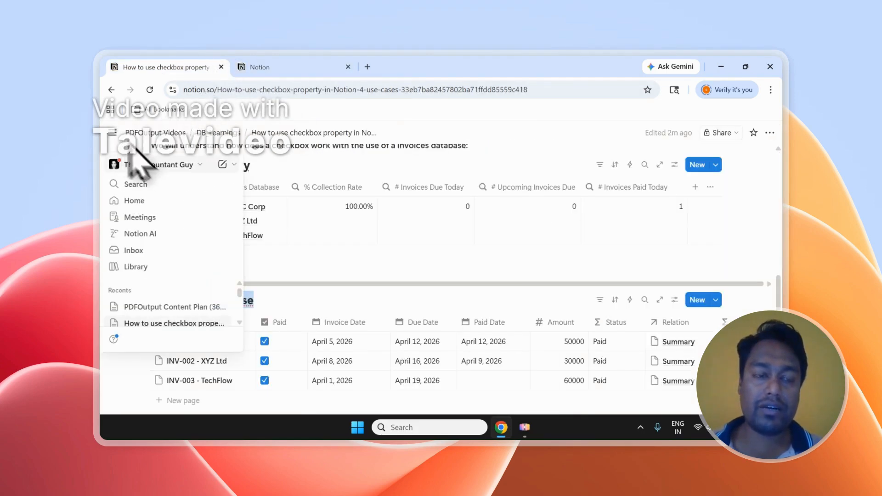
click(289, 67)
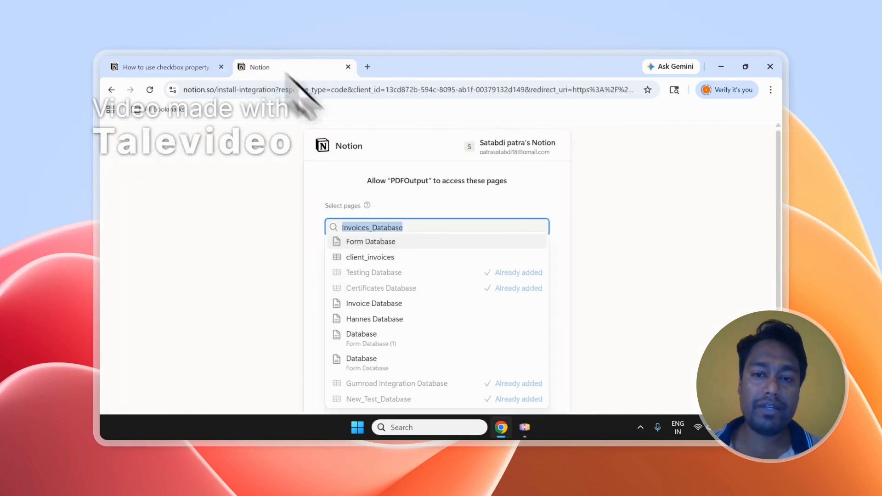
Switch the PDFOutput connection request to The Accountant Guy workspace and proceed to its page selection.
click(533, 151)
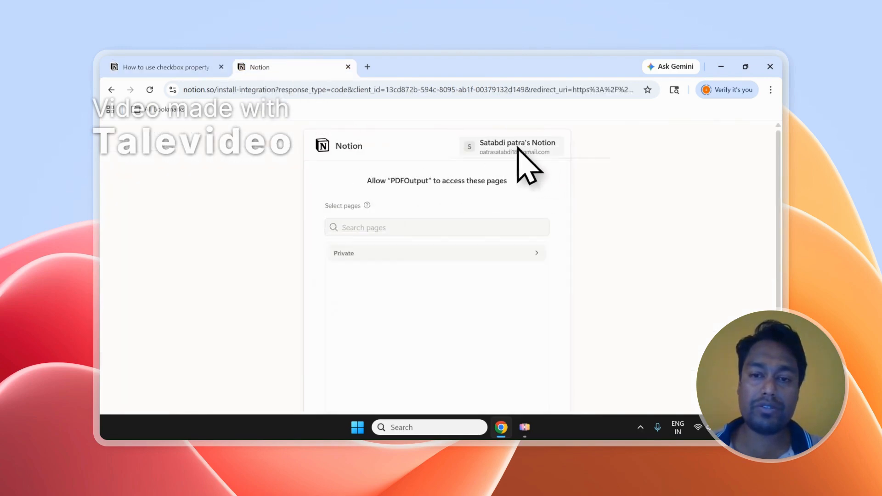
click(528, 148)
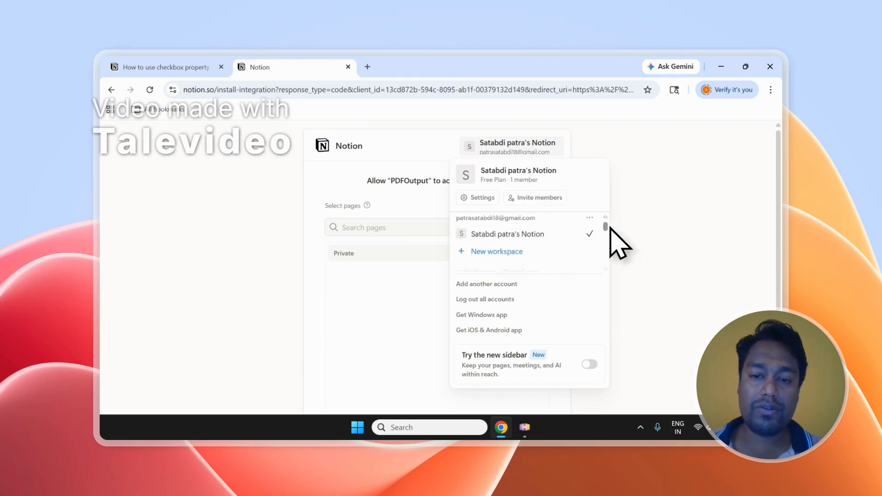
scroll(605, 236, down, 2)
click(551, 247)
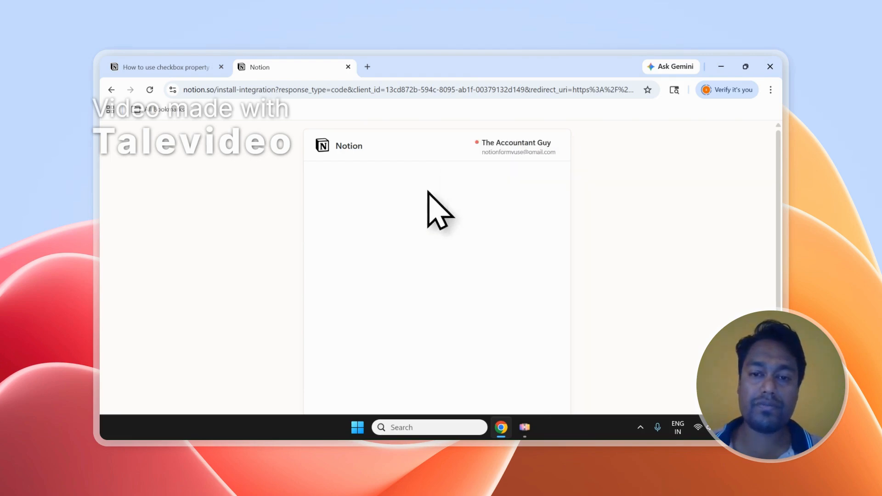
click(505, 357)
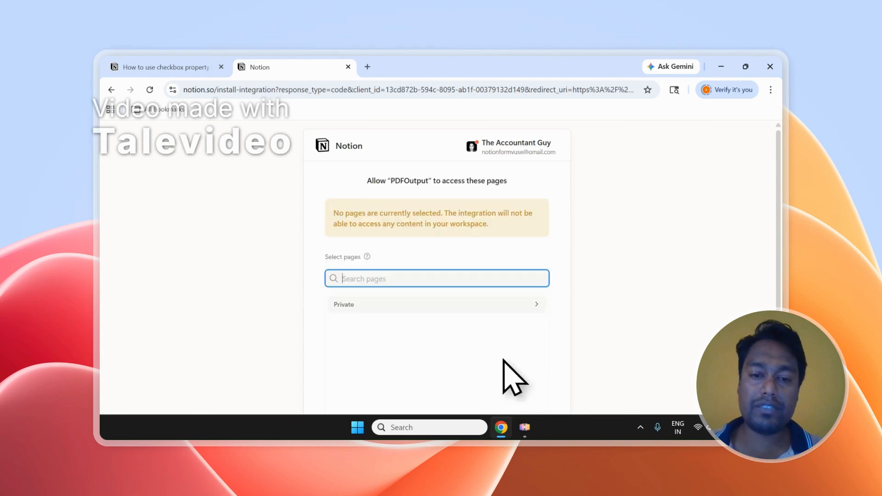
Search the pages for Invoices_Database and add the one from the checkbox property page to PDFOutput's access.
right_click(372, 232)
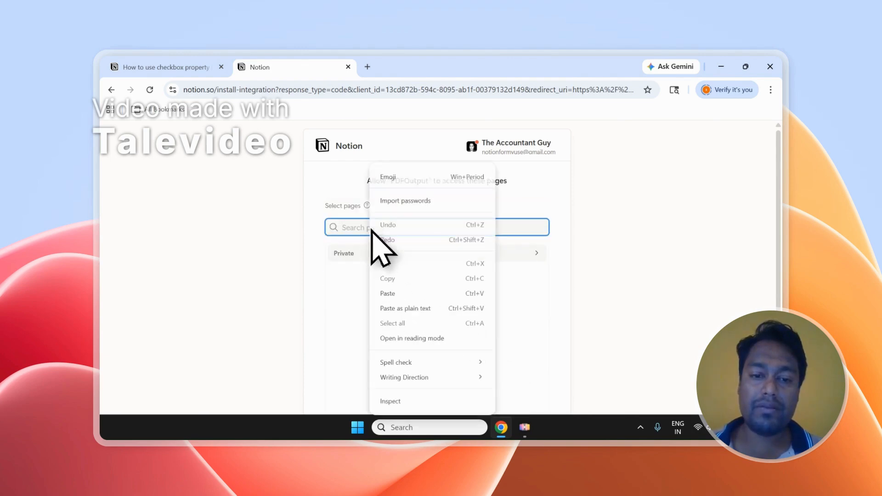
click(388, 293)
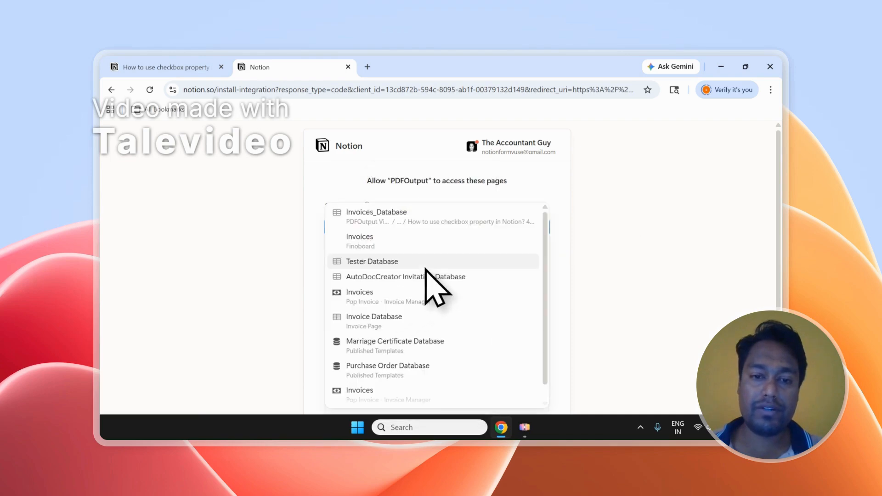
click(395, 219)
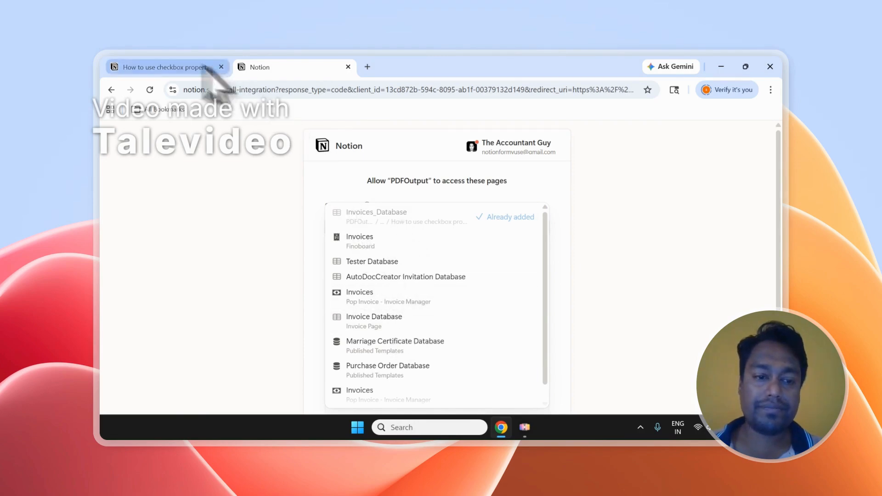
Check the summary database's title in Notion, search the pages for invoice, and add Invoice_Summary to PDFOutput's access.
click(182, 65)
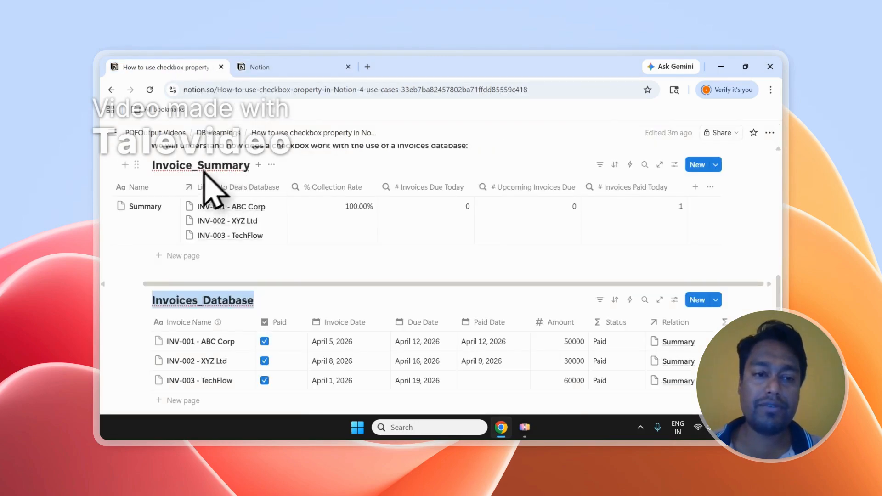
click(276, 68)
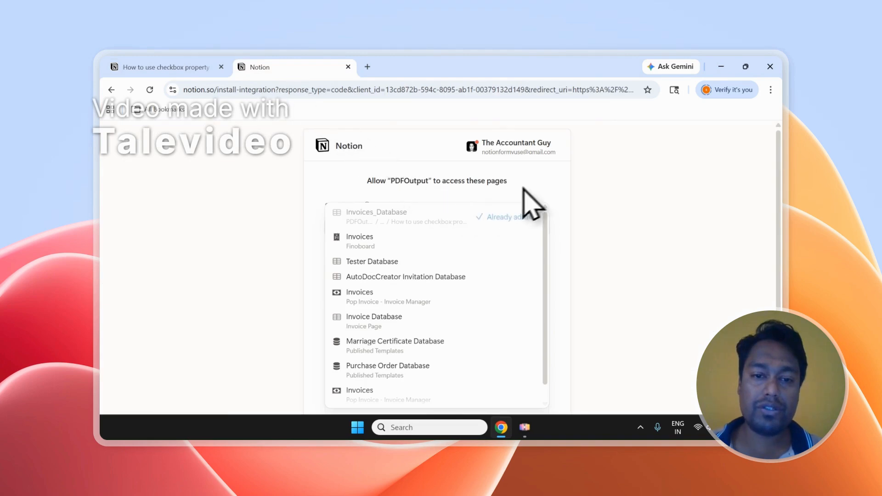
click(382, 232)
text(invoice)
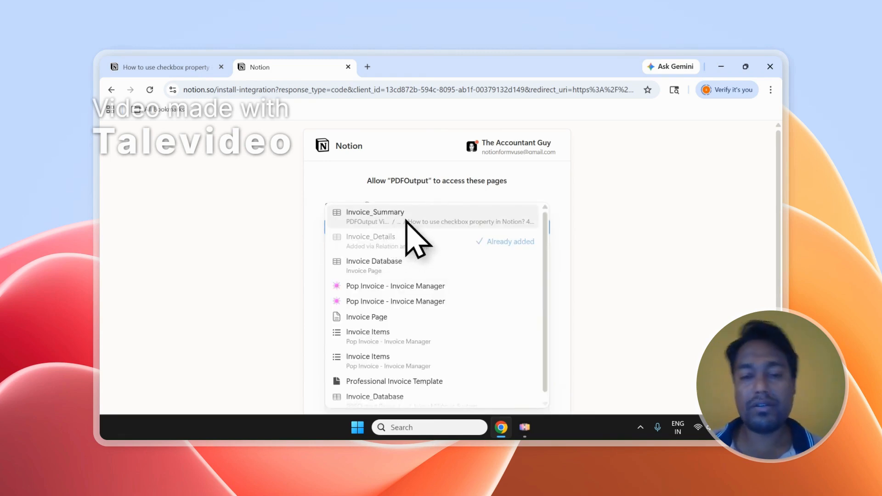
click(406, 221)
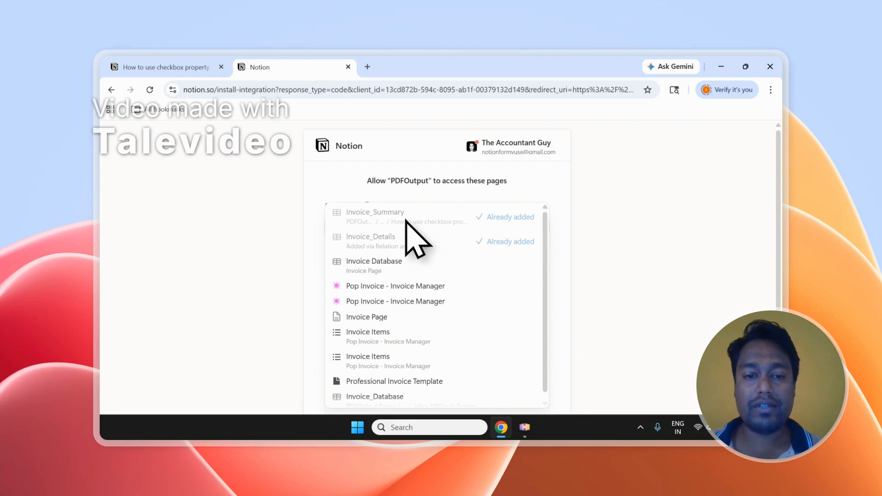
Review the Invoice_Summary and Invoices_Database titles on the Notion invoices page, and return to the connection request.
click(170, 65)
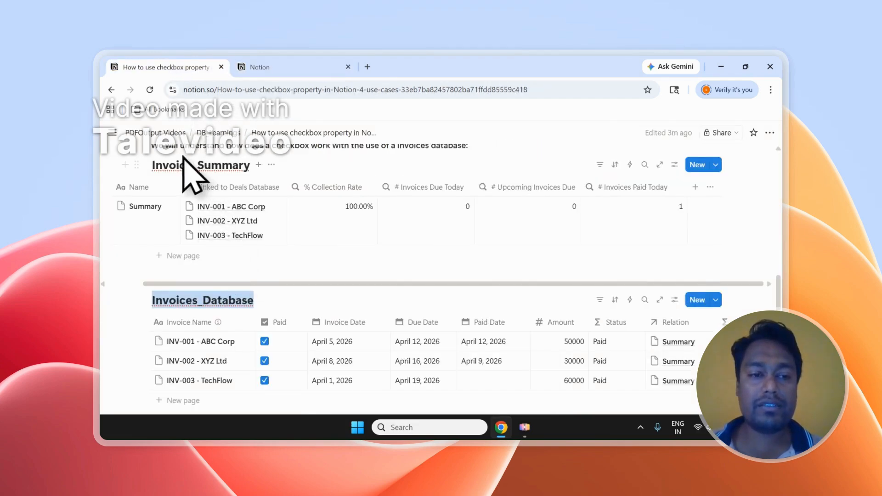
drag(178, 167, 222, 171)
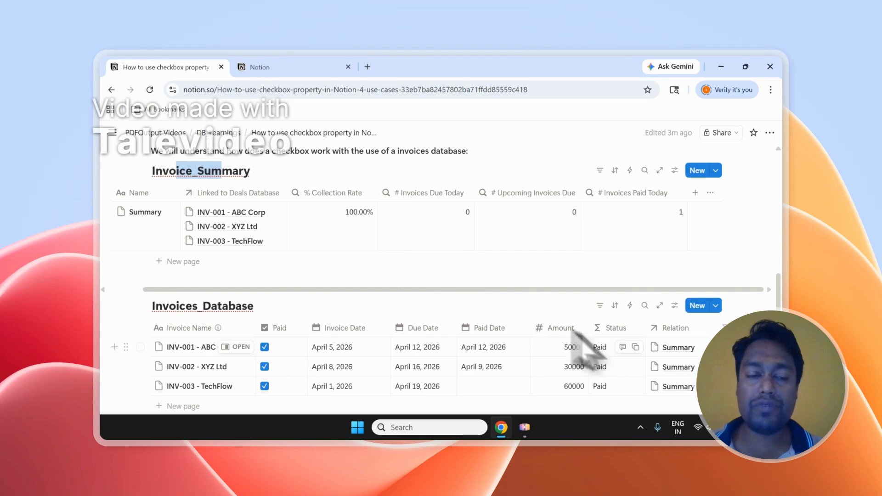
click(236, 306)
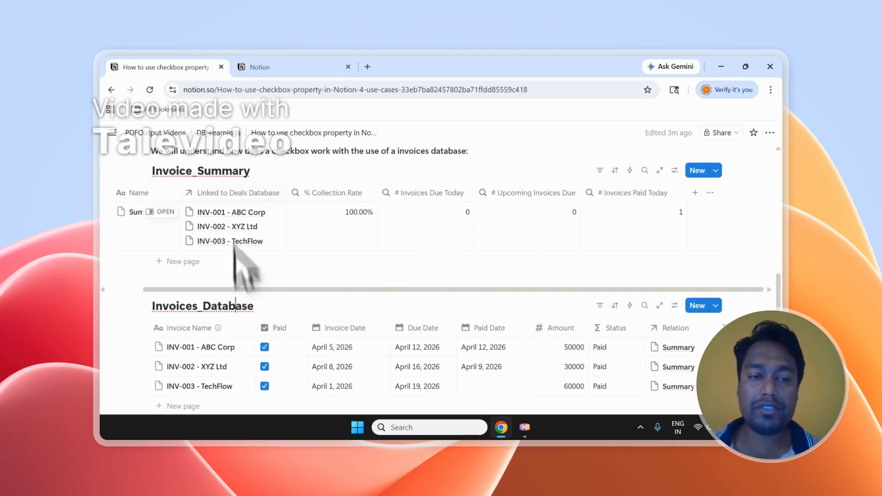
click(256, 67)
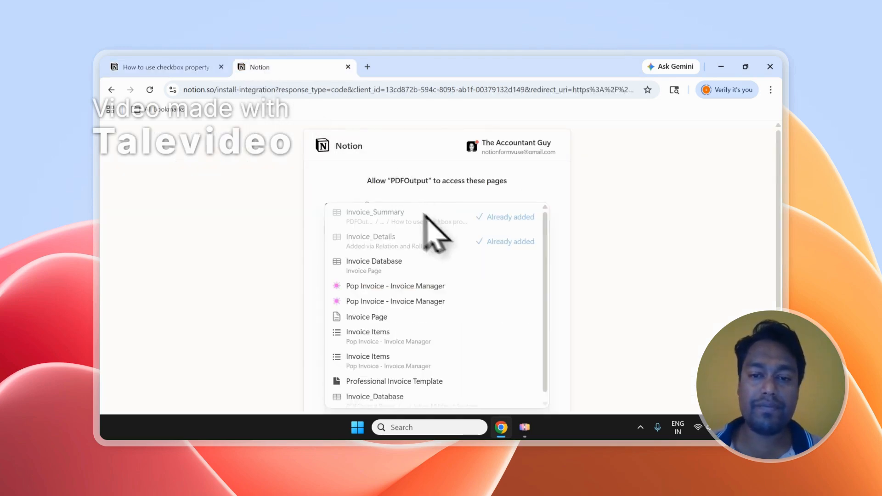
Allow PDFOutput access to the selected pages and set Invoices_Database as the automation's Notion database.
click(532, 179)
drag(778, 195, 783, 224)
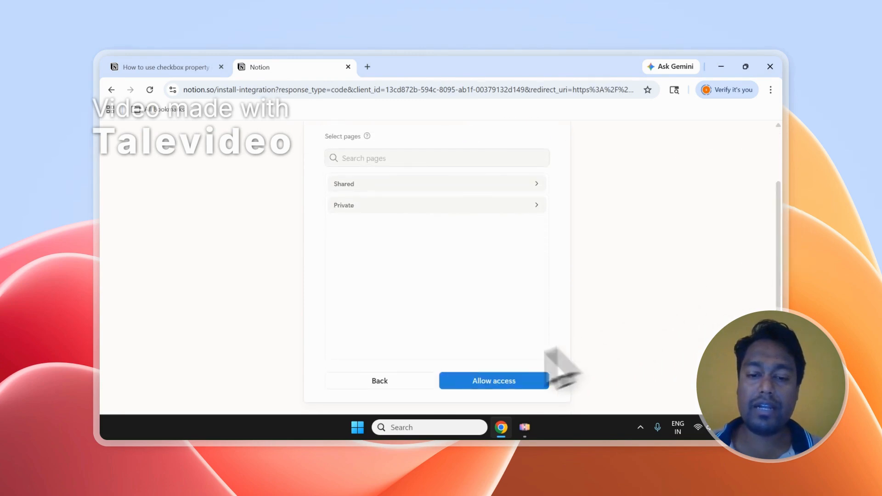
click(496, 379)
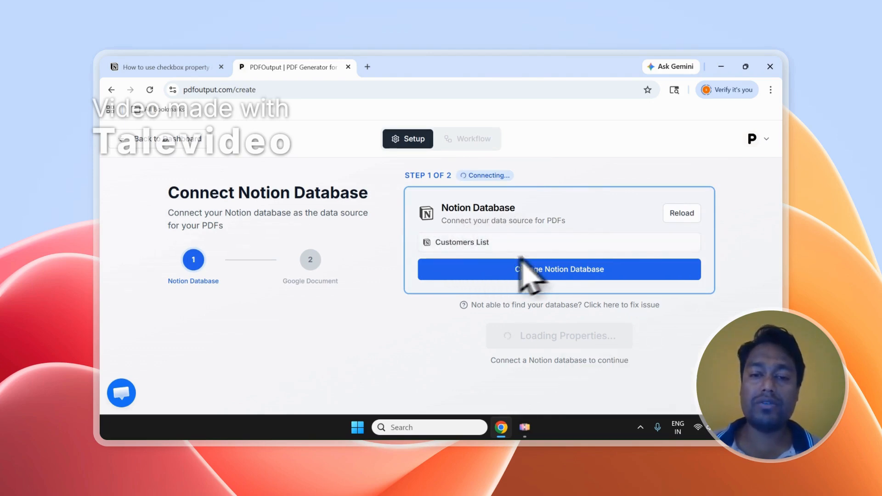
click(466, 243)
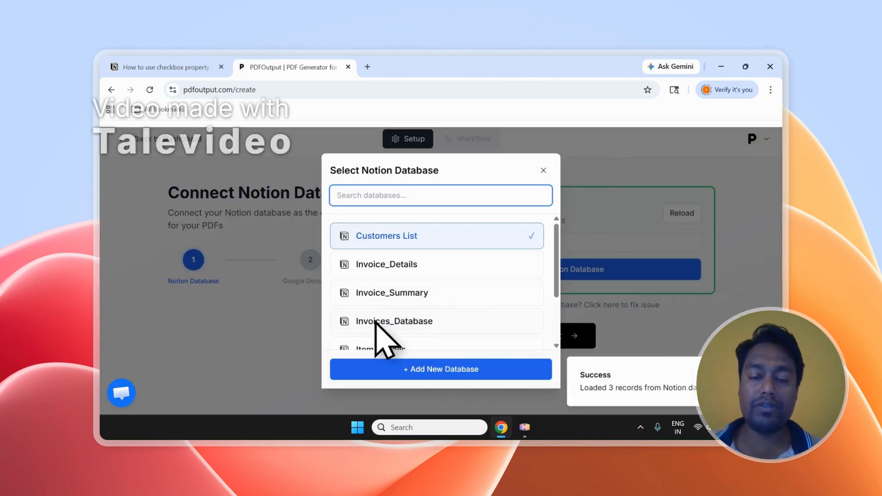
click(398, 317)
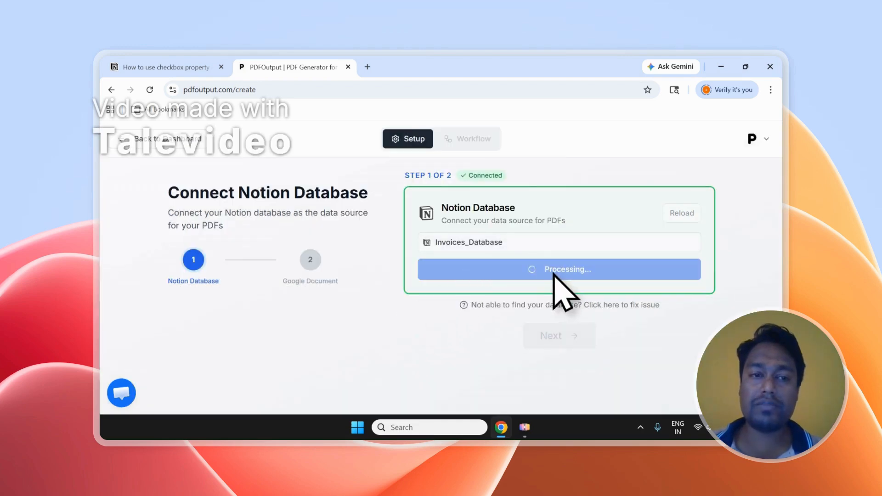
Examine the last columns of Invoices_Database in Notion, including GeneratePDF, PDFFiles and google_drive_file, and return to PDFOutput.
click(148, 68)
scroll(354, 305, down, 2)
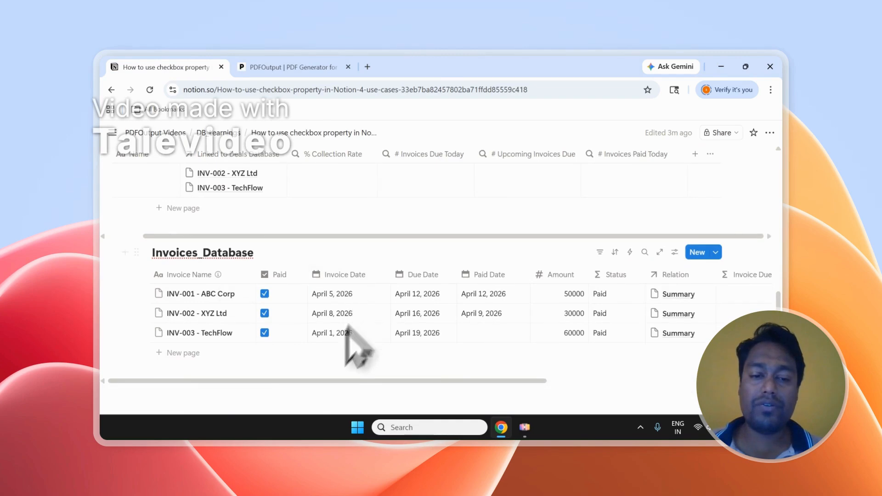
drag(300, 381, 545, 382)
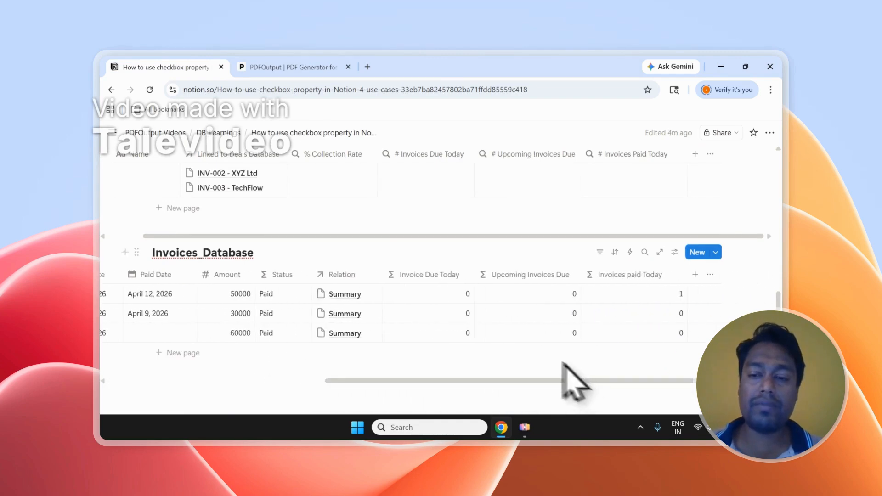
drag(606, 382, 698, 331)
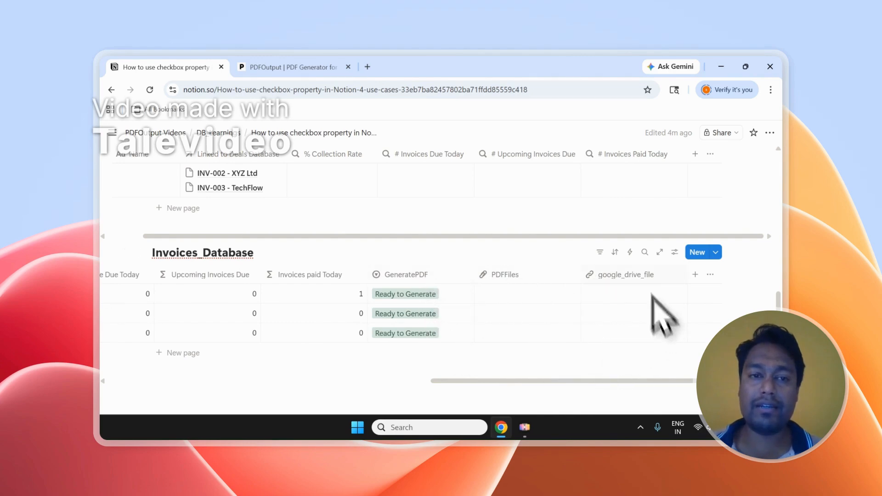
click(294, 67)
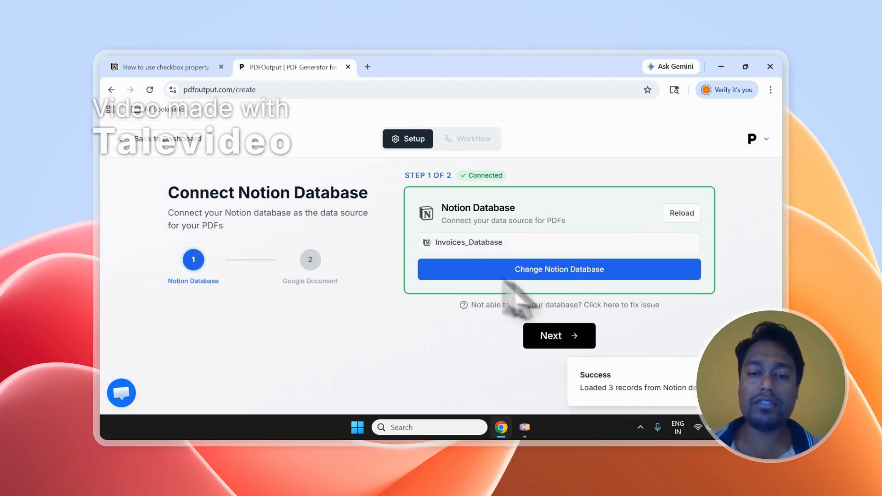
Proceed to the Google document step of the automation setup and open the document source options.
click(556, 344)
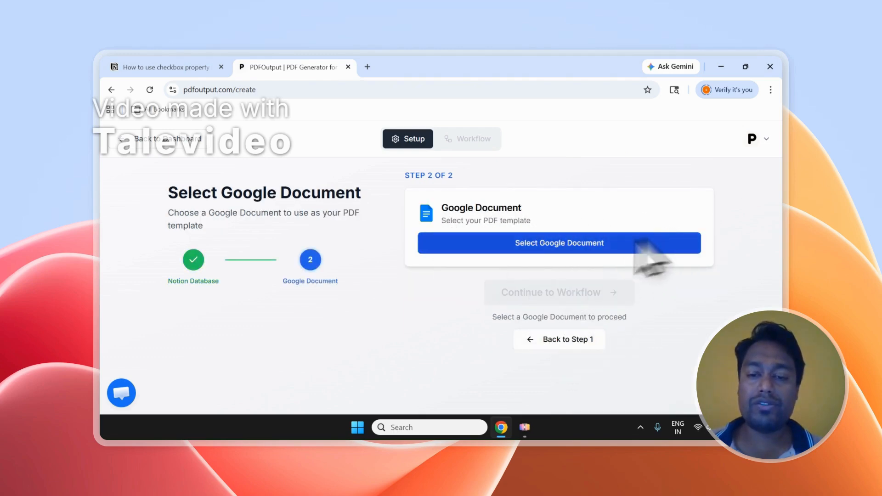
click(549, 248)
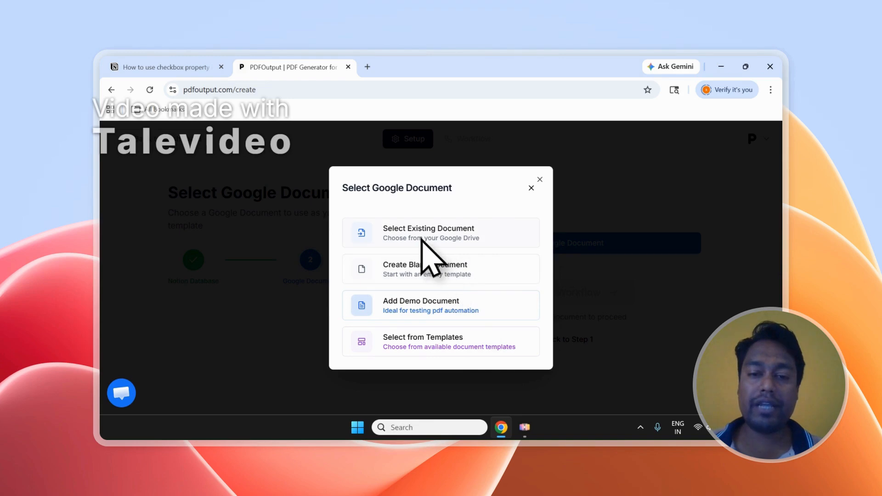
Search the existing Google Drive documents for Invoice, close the file picker, and return to the document source options.
click(443, 234)
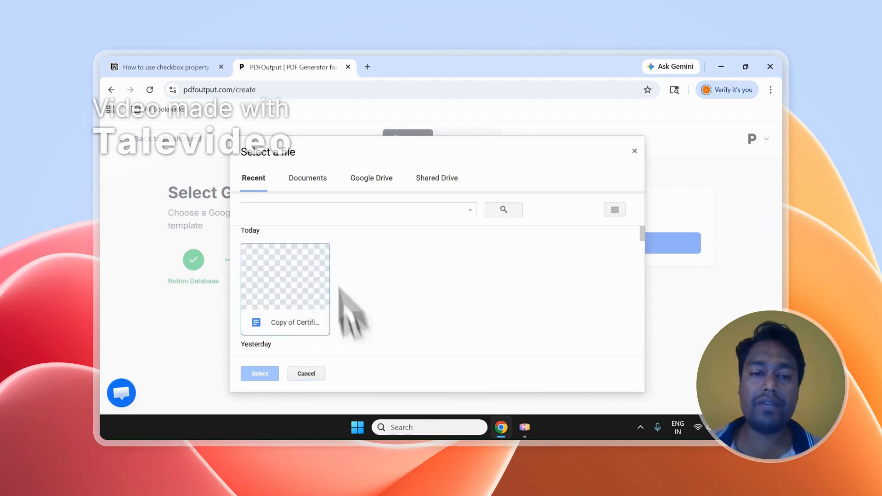
click(296, 177)
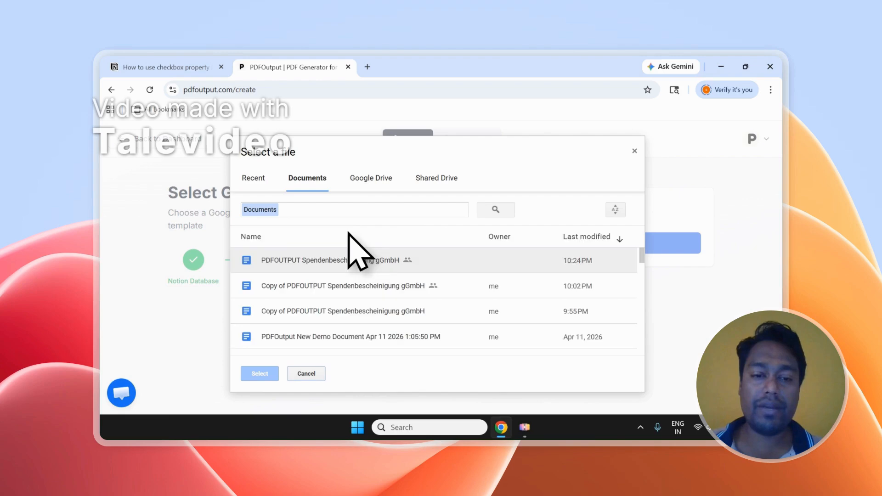
scroll(429, 276, down, 2)
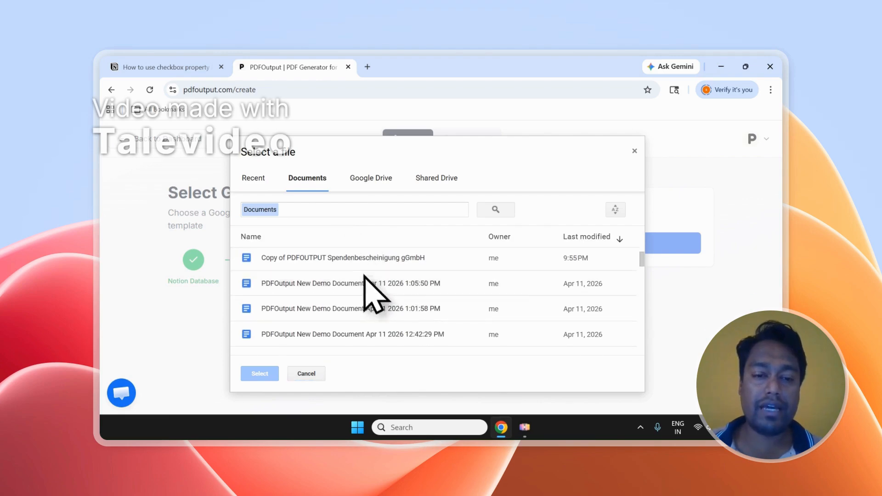
click(345, 214)
text(Invoic)
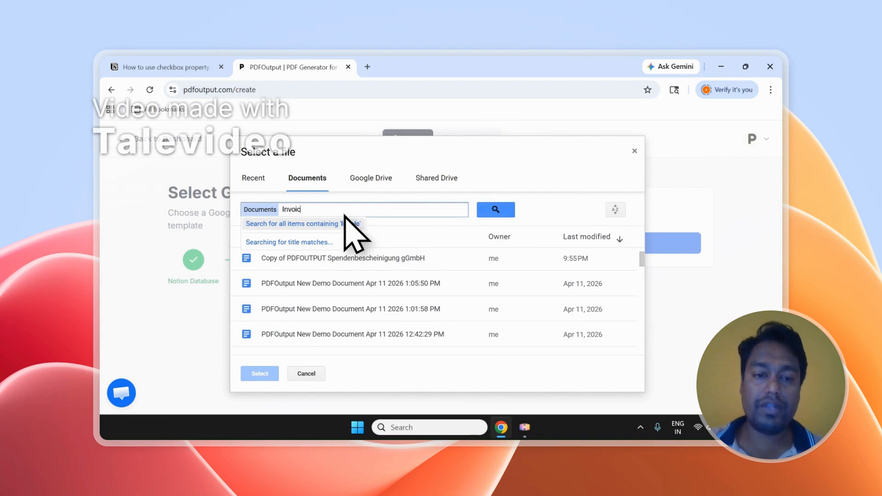
text(e)
key(Return)
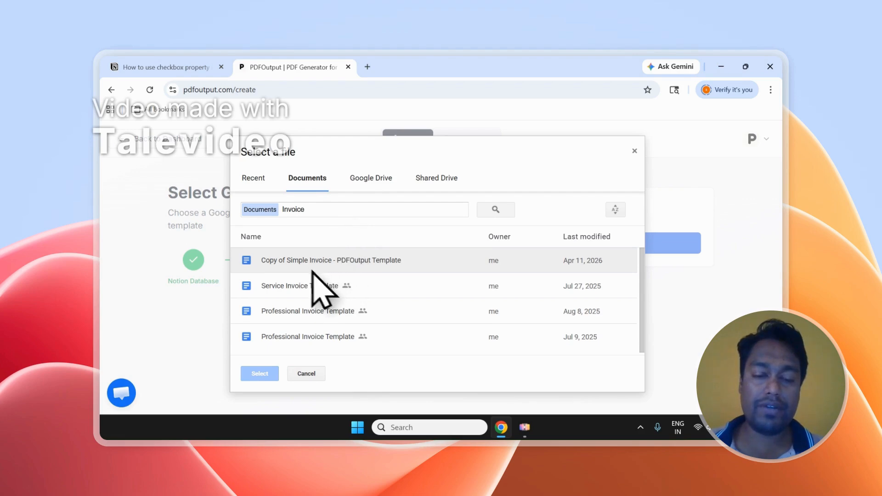
click(633, 153)
click(545, 250)
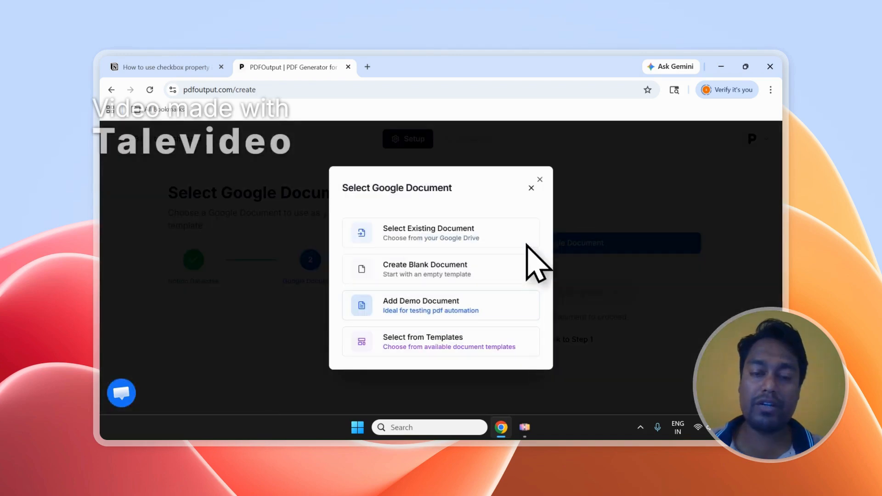
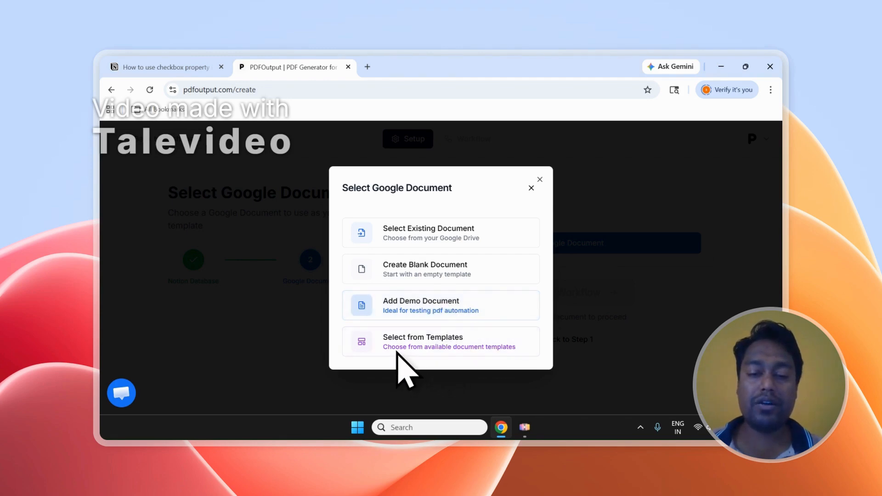
Search the document templates for Invoice, choose Simple Invoice, and save a copy of it to Google Drive.
click(350, 345)
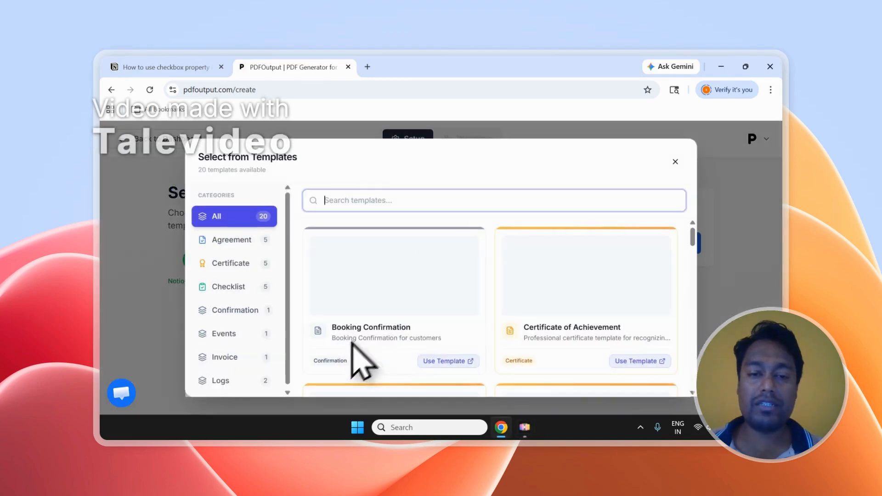
scroll(552, 266, down, 2)
scroll(560, 261, down, 5)
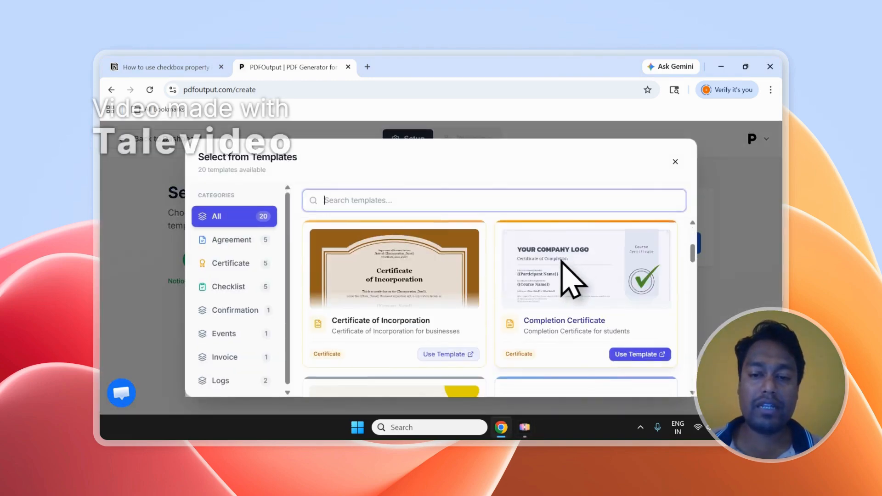
scroll(404, 228, up, 1)
text(Invoice)
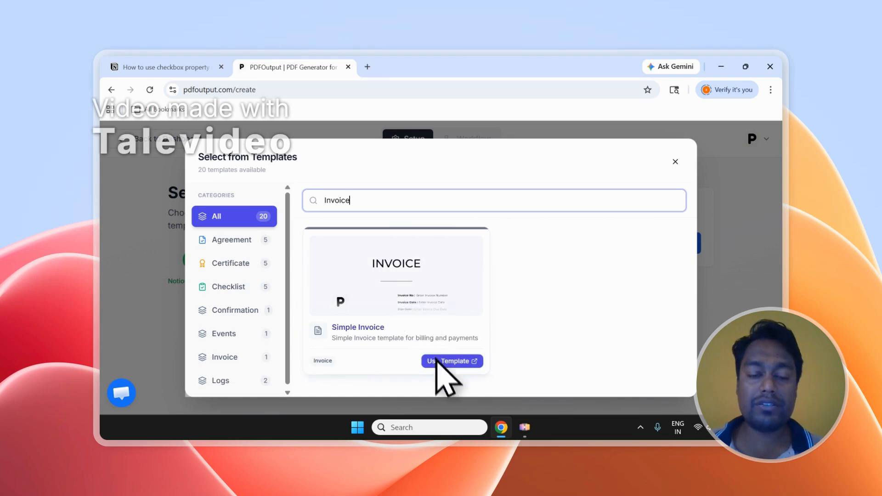
click(436, 361)
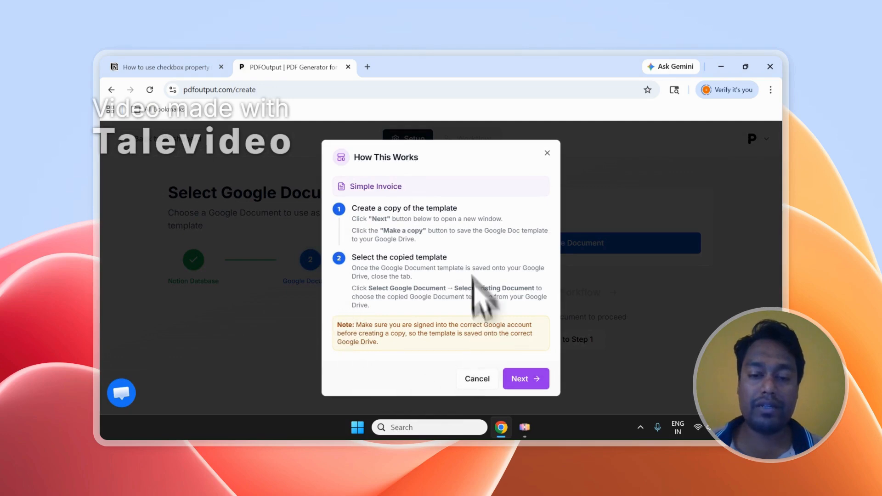
click(524, 379)
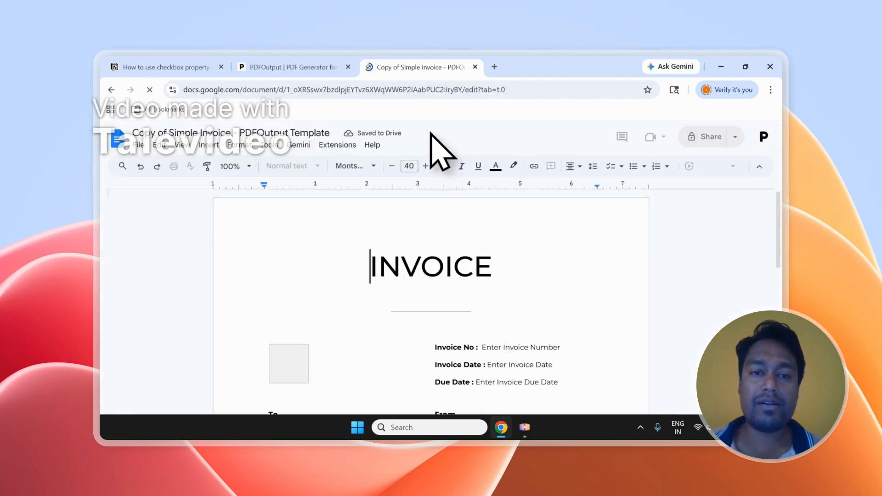
click(475, 67)
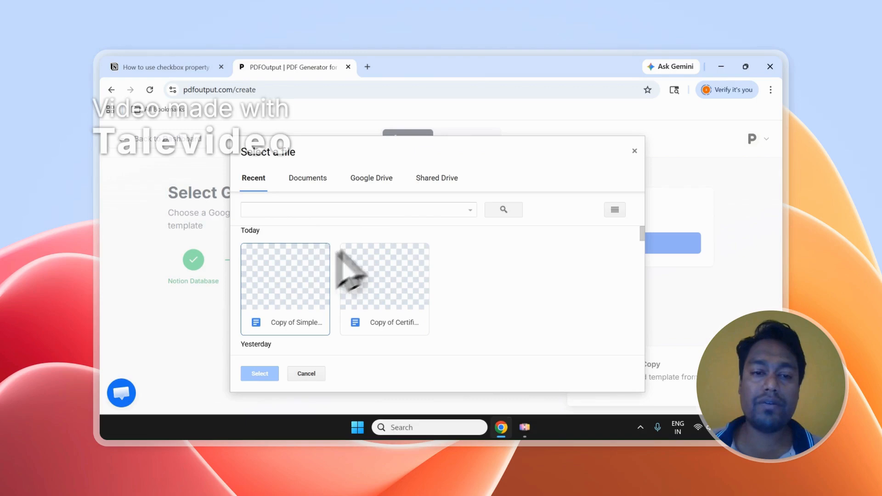
Set Copy of Simple Invoice - PDFOutput Template as the automation's Google document and continue to the workflow.
click(316, 184)
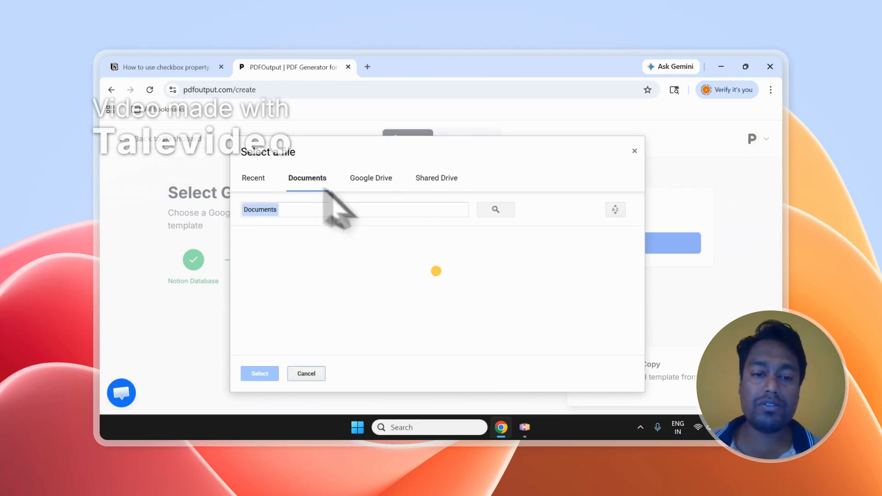
click(311, 263)
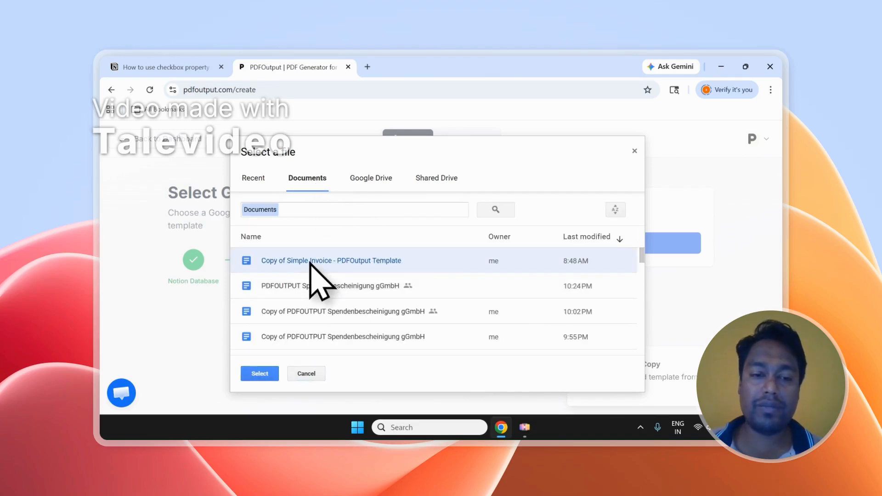
click(267, 373)
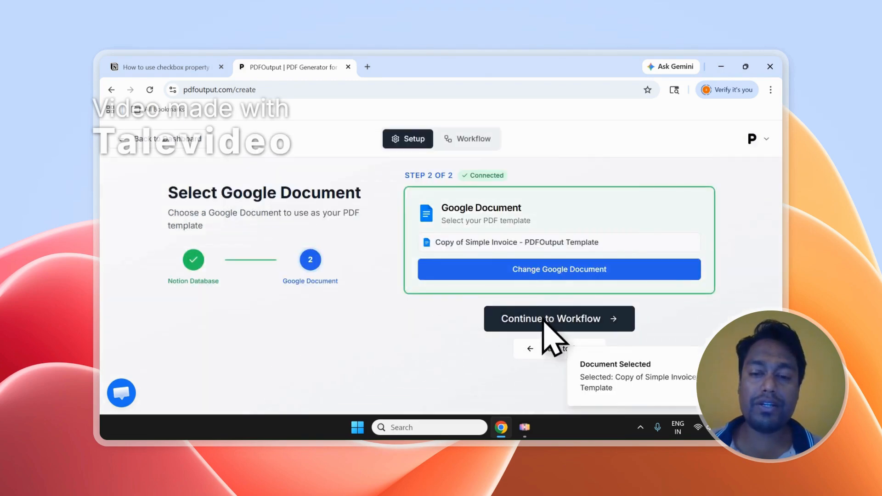
click(543, 322)
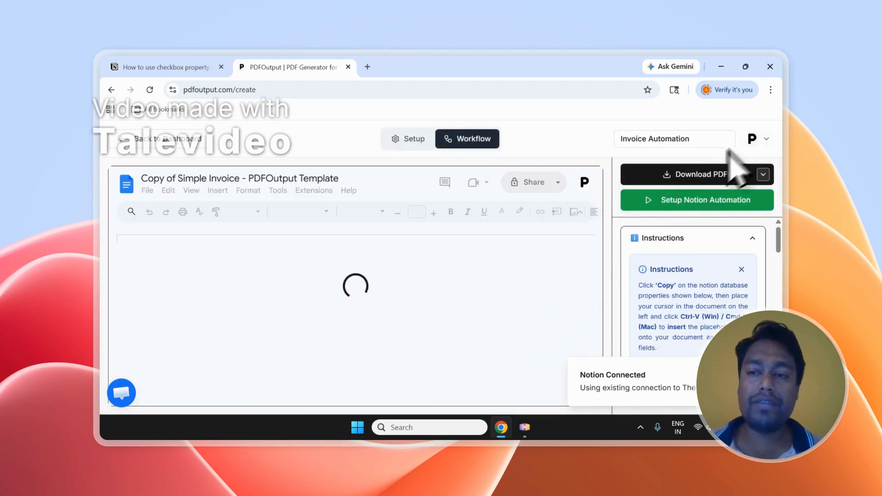
Check which account is signed in to PDFOutput and close the account options.
click(766, 139)
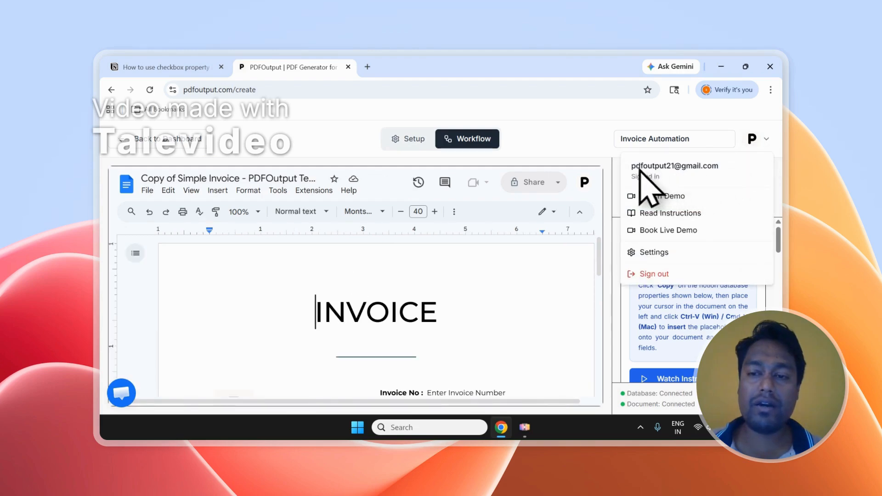
drag(632, 164, 730, 165)
click(599, 148)
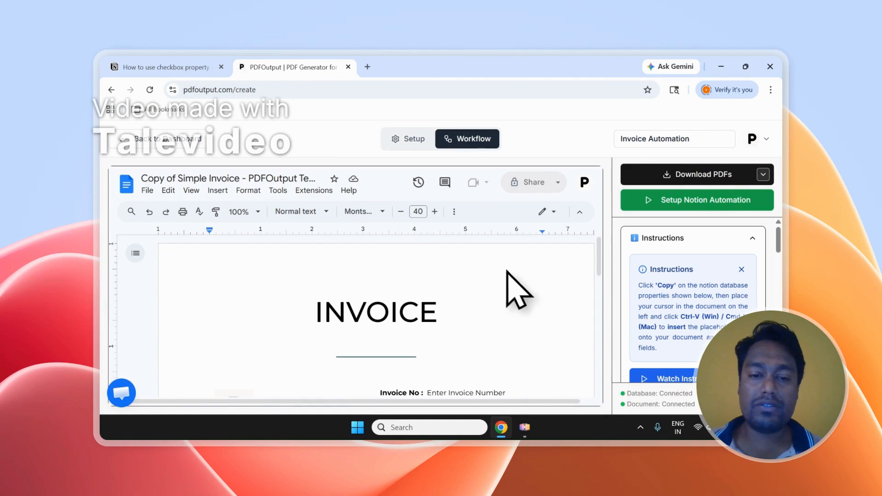
Examine the invoice template's placeholder fields, the mapping instructions and the list of Invoices_Database properties.
scroll(515, 271, down, 2)
scroll(405, 269, down, 2)
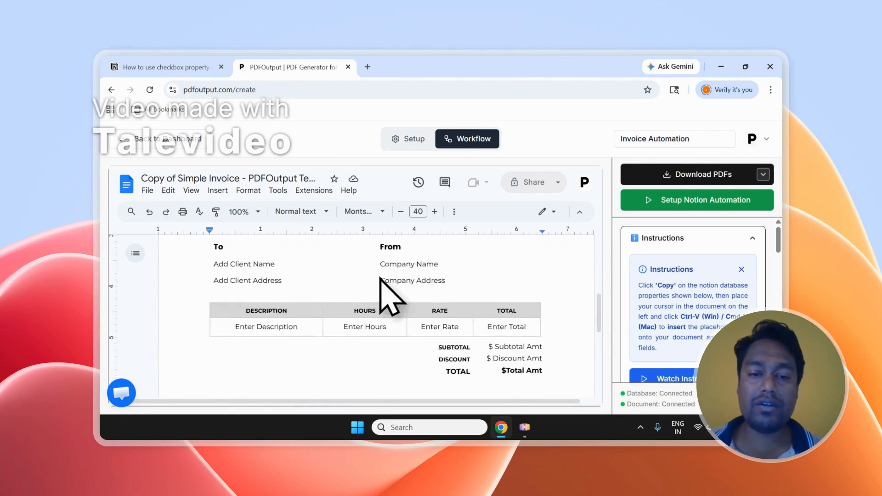
scroll(382, 272, up, 2)
scroll(384, 285, up, 1)
drag(325, 259, 576, 297)
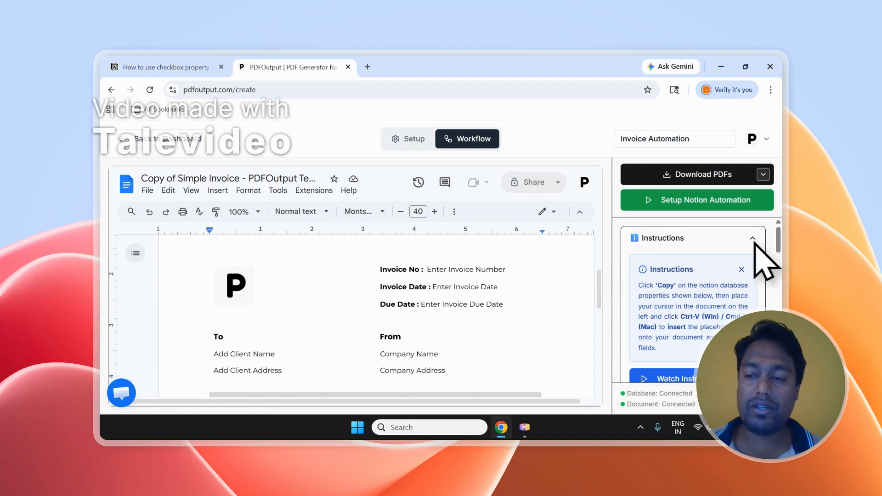
scroll(779, 242, down, 4)
scroll(781, 253, up, 4)
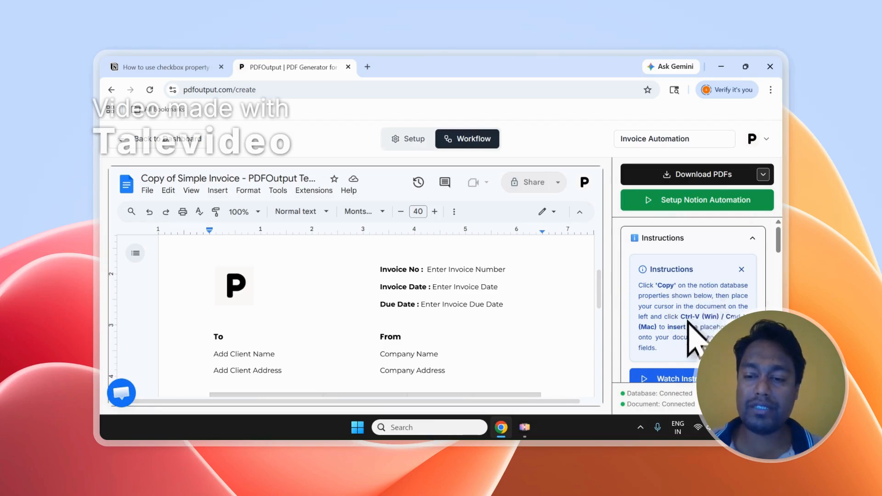
scroll(776, 262, down, 6)
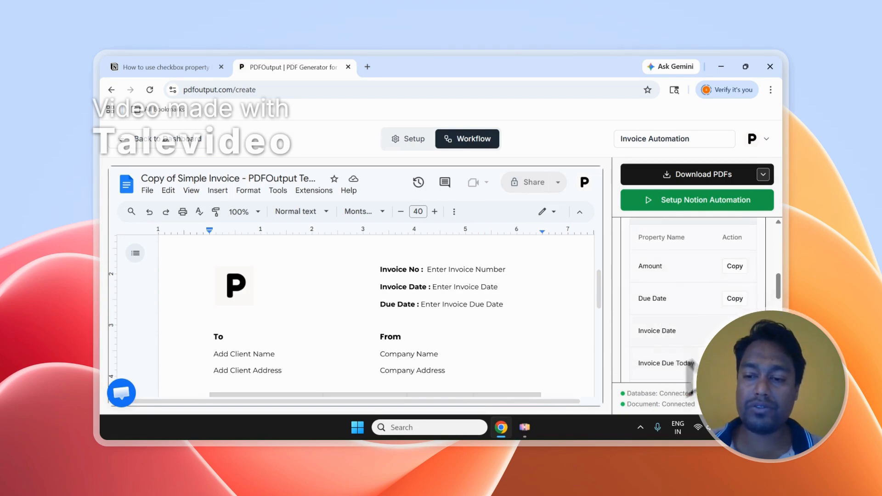
scroll(772, 290, down, 10)
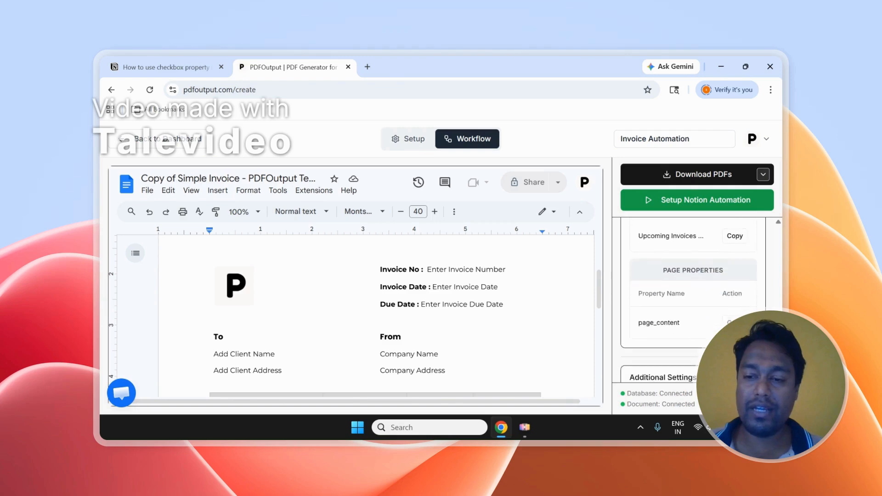
scroll(692, 294, up, 5)
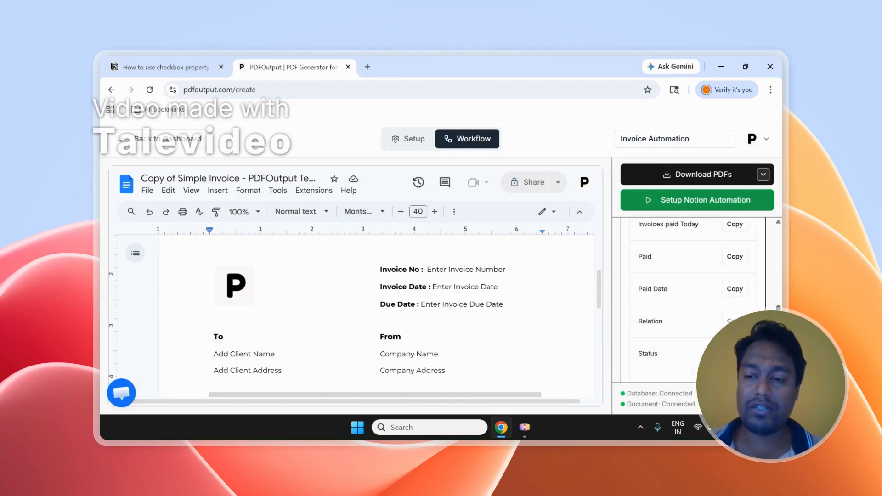
drag(778, 318, 772, 242)
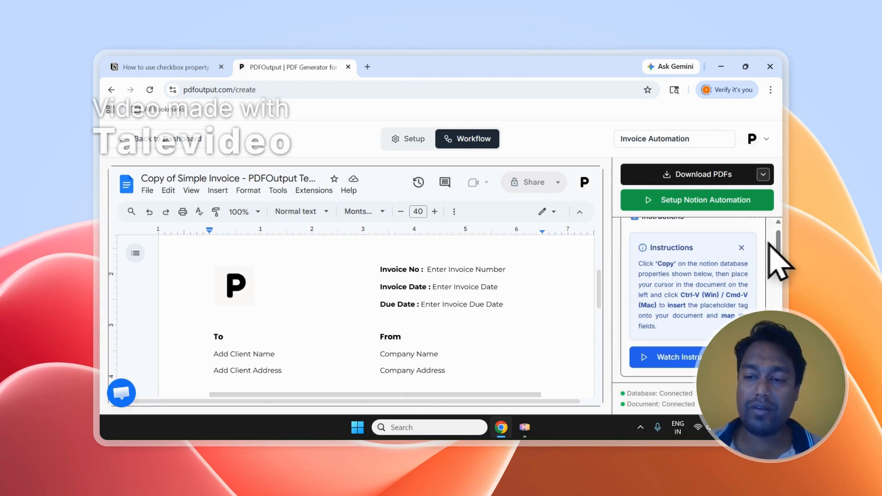
scroll(780, 246, up, 1)
Search the mapping properties for Invoice and replace the Enter Invoice Number text with the {{Invoice Name}} placeholder.
click(742, 237)
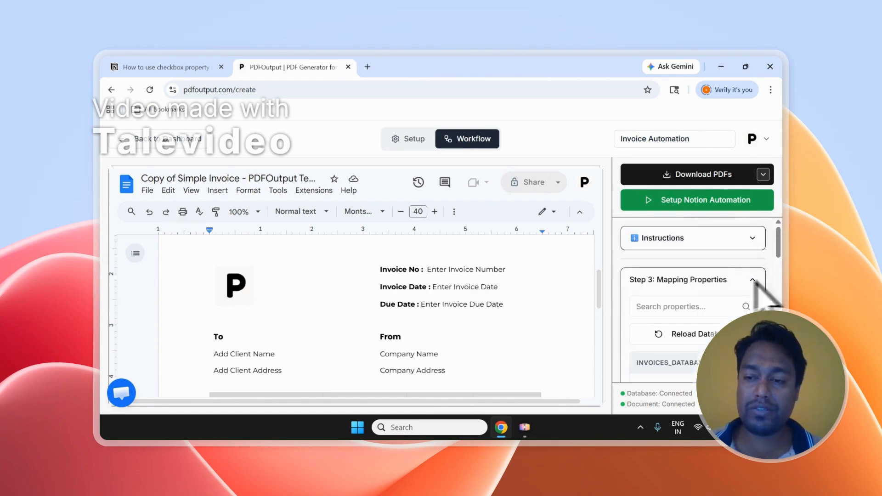
drag(779, 257, 781, 282)
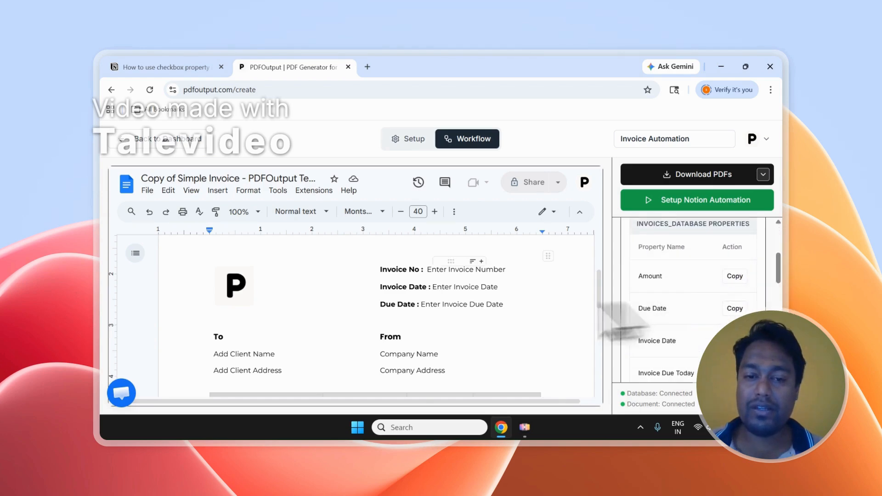
drag(432, 272, 476, 271)
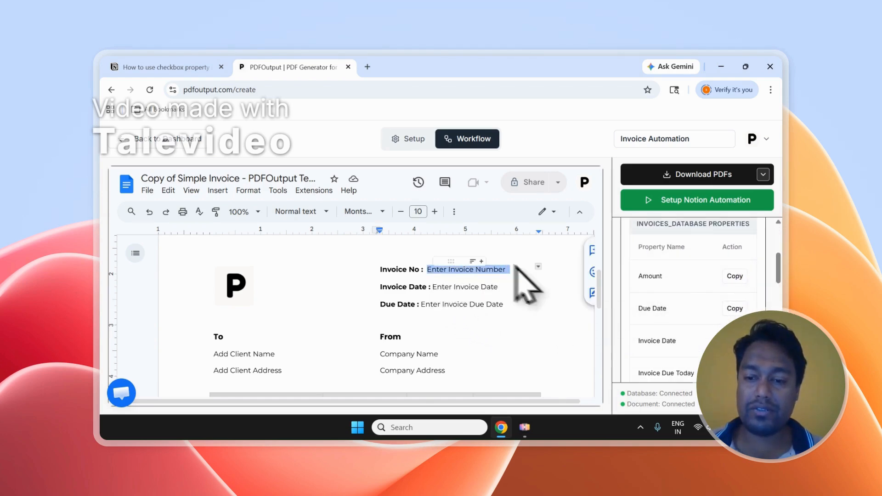
drag(779, 271, 776, 252)
click(669, 269)
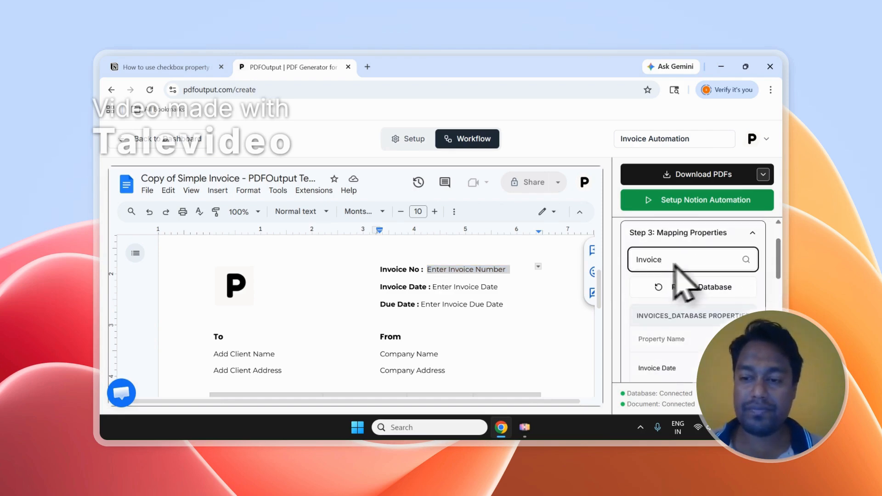
drag(781, 268, 783, 298)
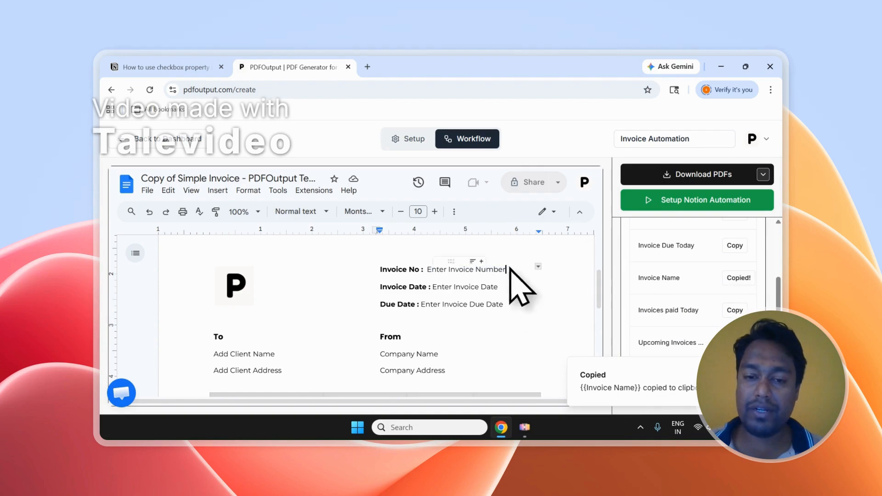
drag(506, 270, 459, 270)
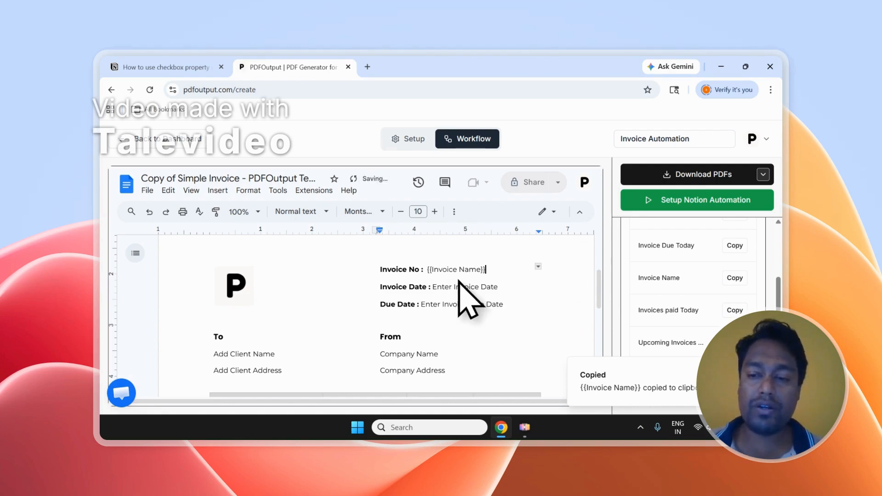
Reopen the mapping instructions and highlight the part on how to paste a copied placeholder into the document.
drag(777, 293, 777, 229)
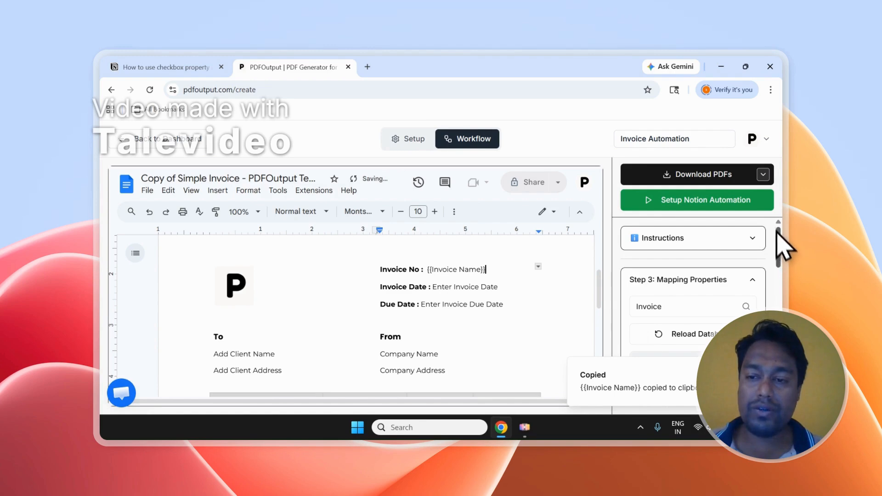
click(753, 236)
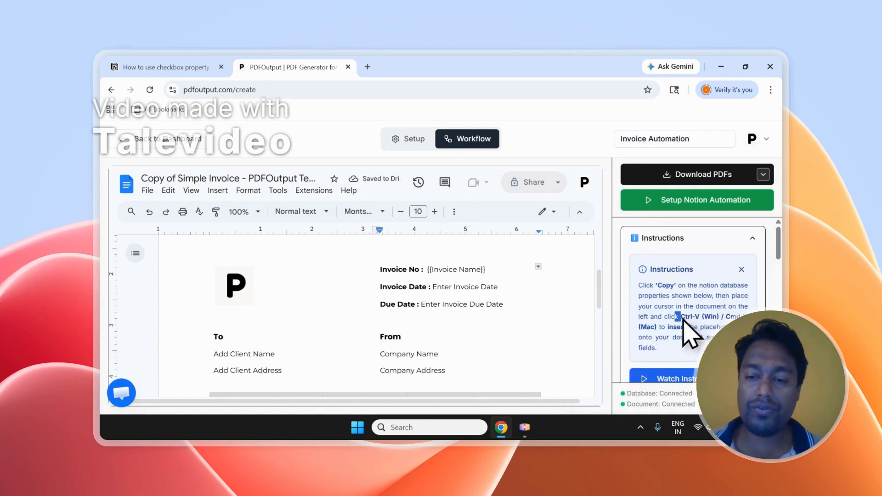
drag(683, 319, 667, 330)
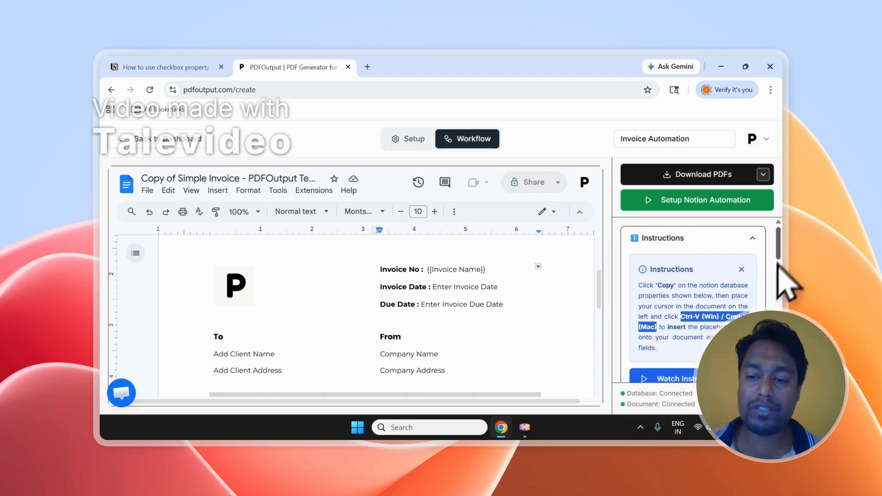
Copy the Invoice Date property and replace the Enter Invoice Date text with the {{Invoice Date}} placeholder.
drag(778, 250, 778, 313)
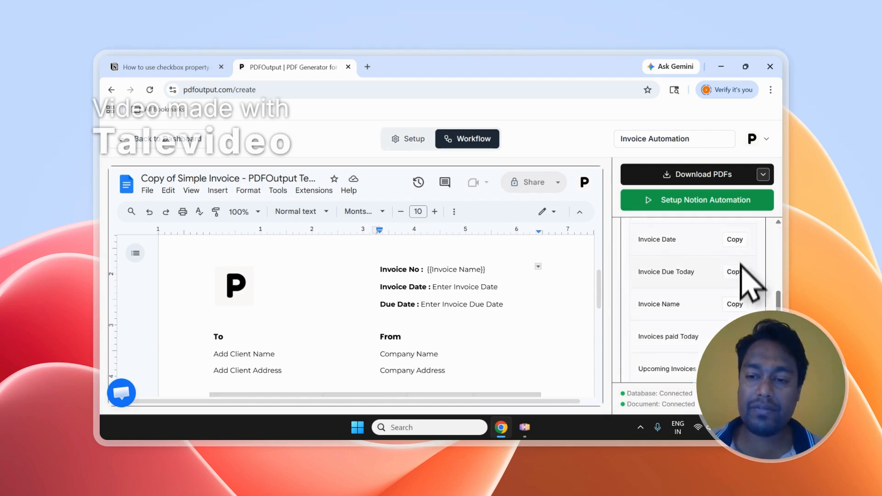
click(446, 273)
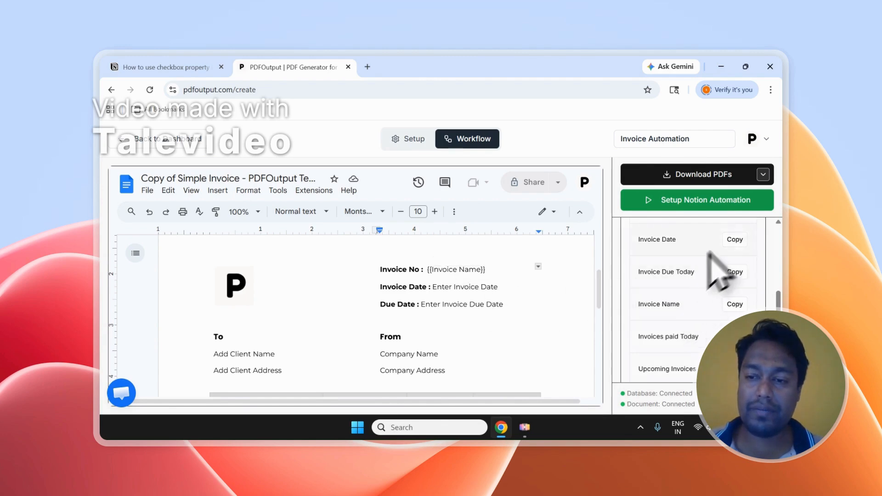
click(734, 241)
drag(502, 291, 433, 293)
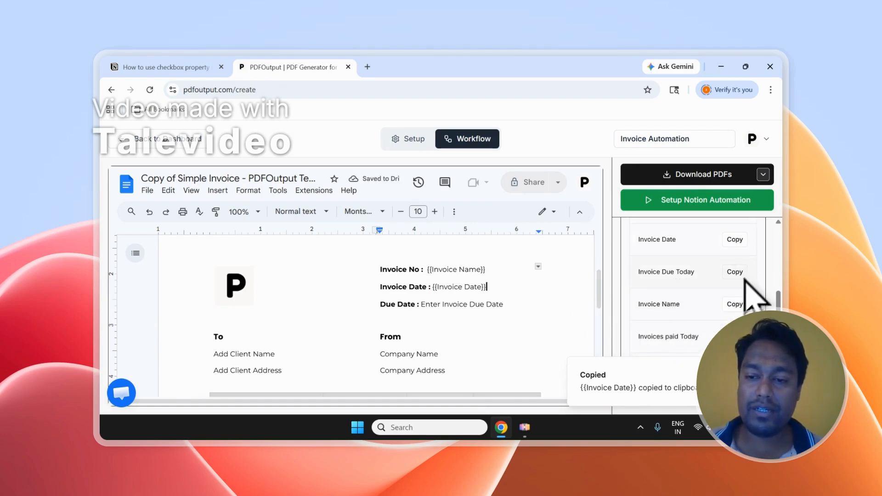
Search the mapping properties for Due D, copy Due Date and replace the Enter Invoice Due Date text with the {{Due Date}} placeholder.
scroll(694, 285, up, 3)
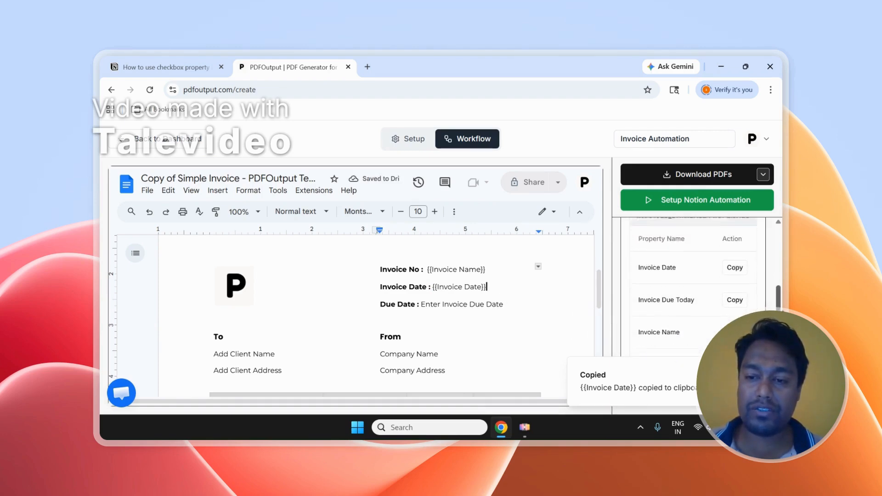
scroll(693, 284, down, 5)
scroll(694, 285, up, 2)
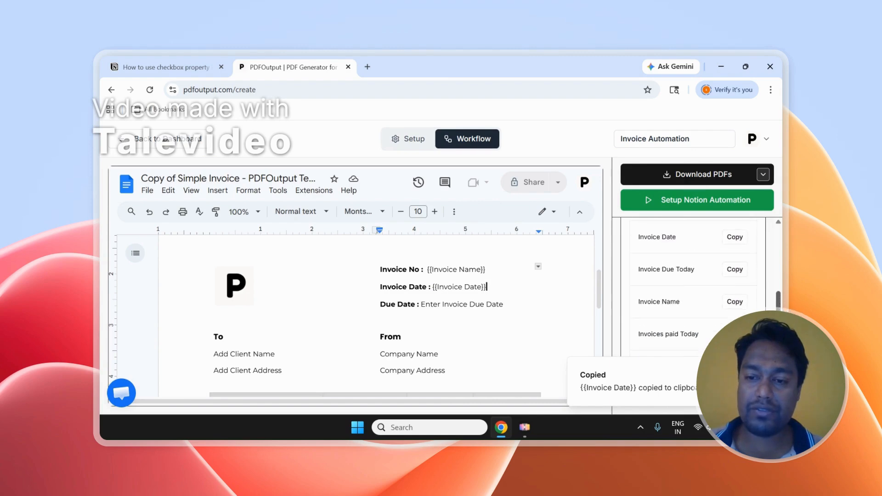
scroll(693, 285, up, 3)
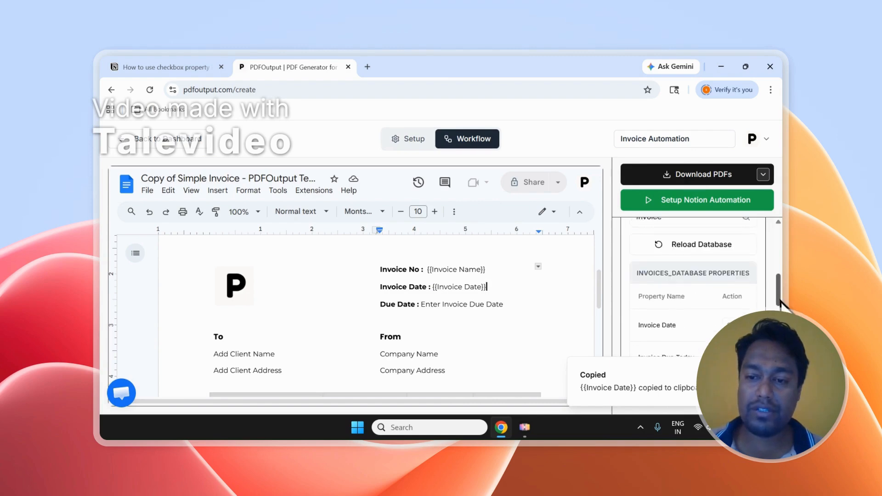
double_click(683, 232)
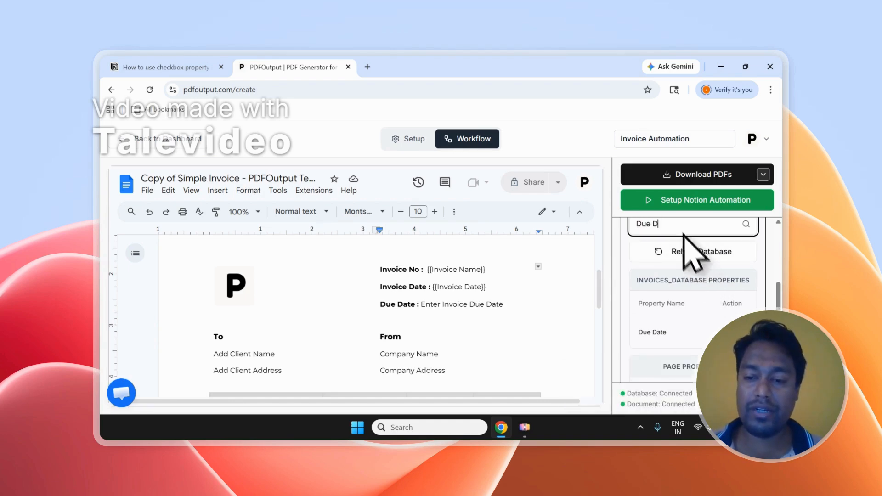
click(732, 331)
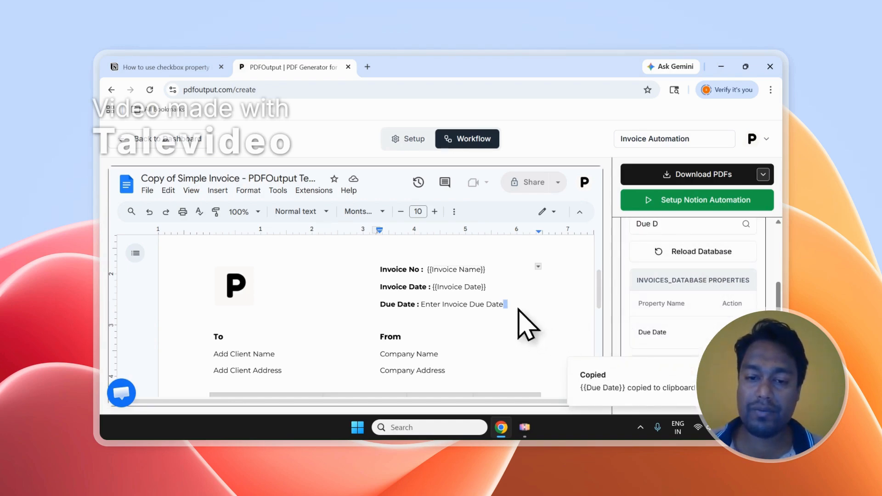
drag(504, 305, 456, 309)
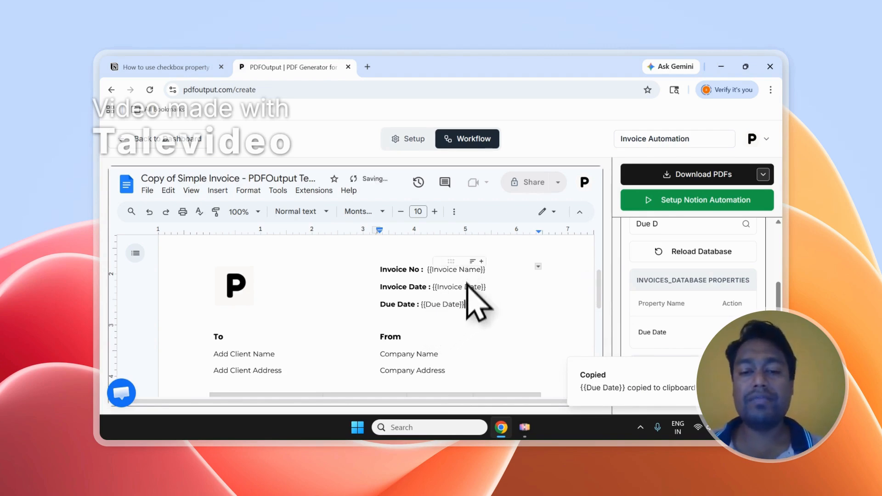
Compare the invoice name and date columns of Notion's Invoices_Database with the three placeholders mapped in the invoice template.
click(174, 67)
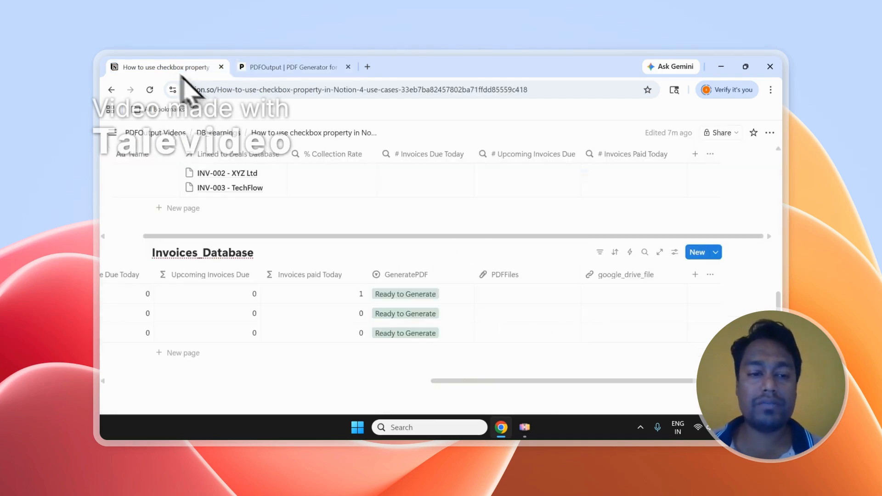
scroll(416, 373, left, 10)
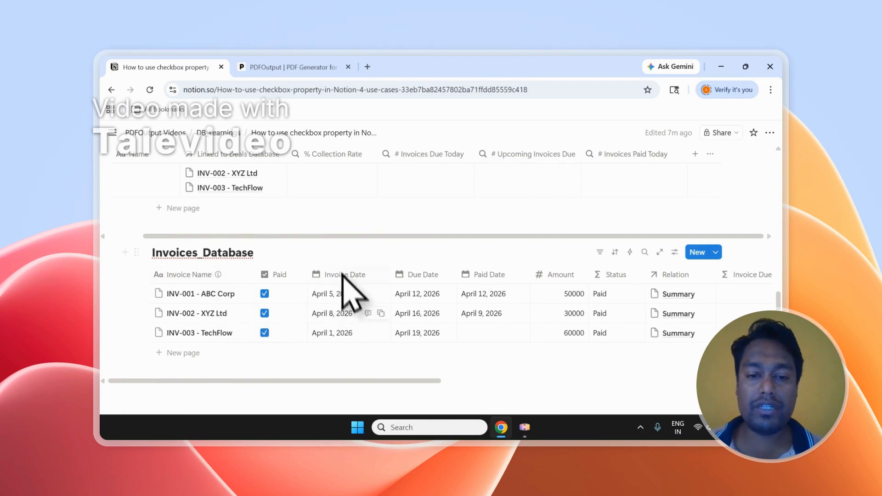
click(281, 67)
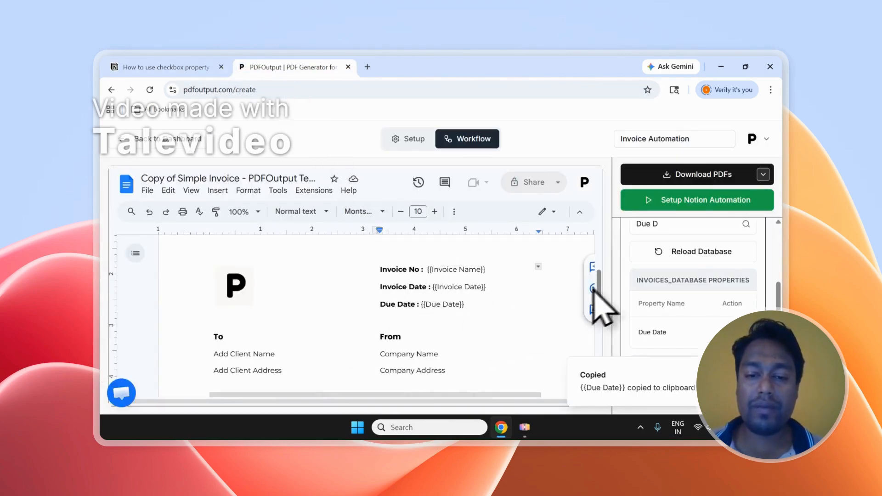
scroll(602, 307, down, 2)
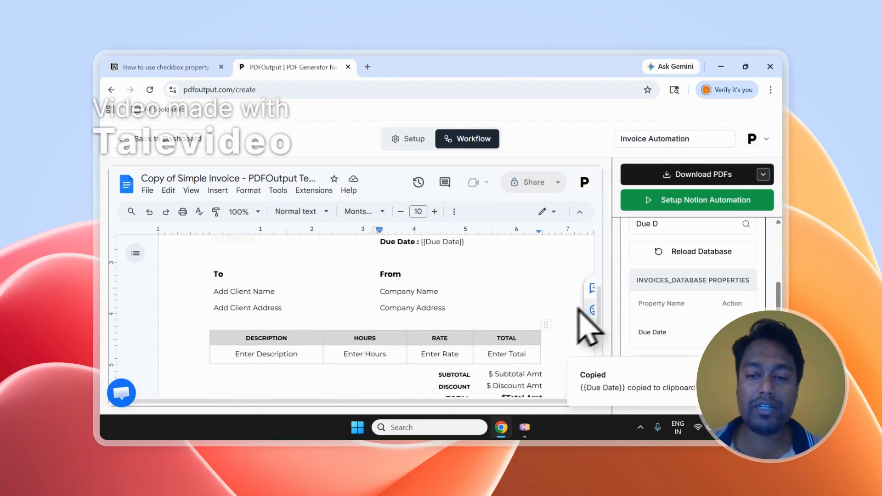
mouse_move(597, 296)
mouse_down()
mouse_move(600, 327)
mouse_move(596, 296)
mouse_up()
drag(465, 303, 441, 280)
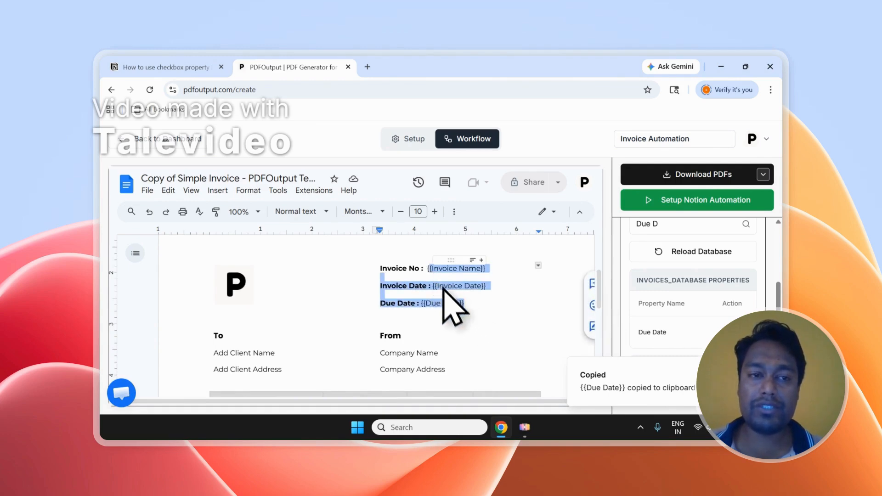
click(192, 68)
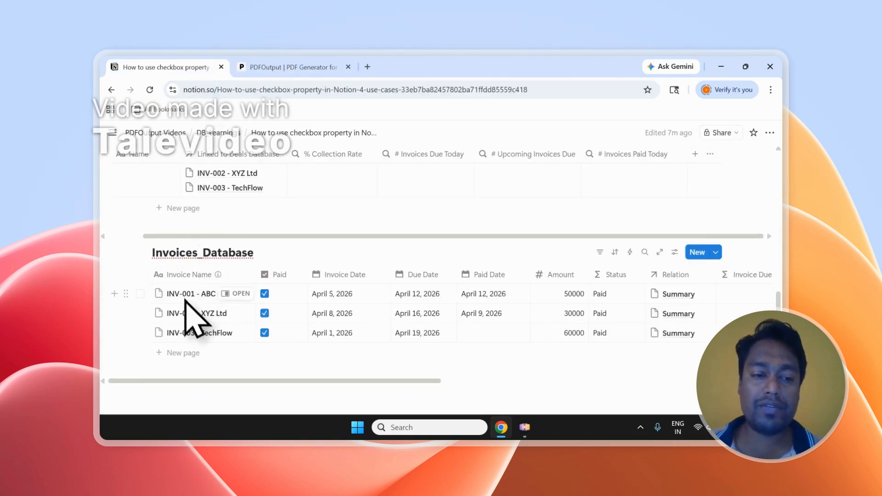
click(275, 68)
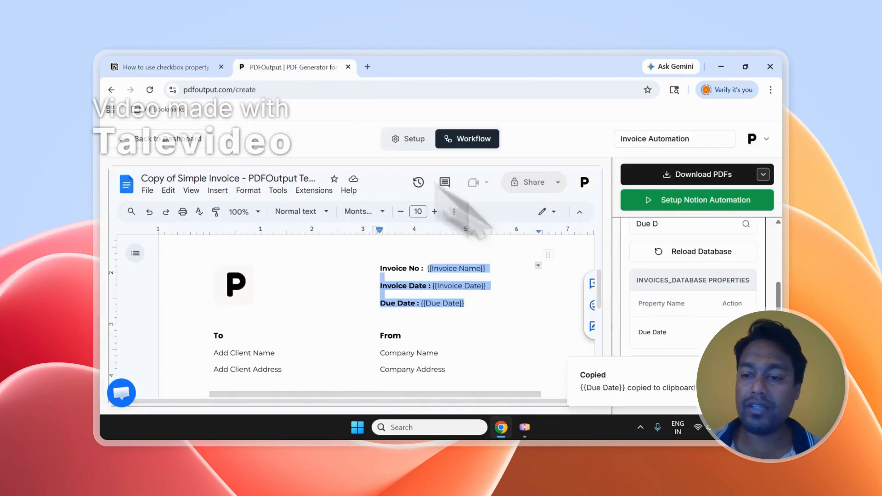
Inspect the folder picker for saving PDFs and search the PDF File Name columns for Invoice, leaving both settings as they are.
scroll(694, 298, down, 5)
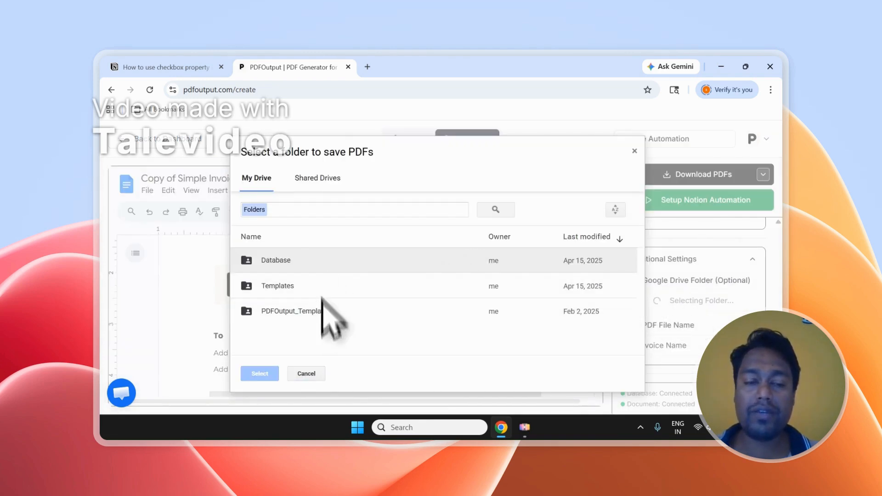
click(634, 151)
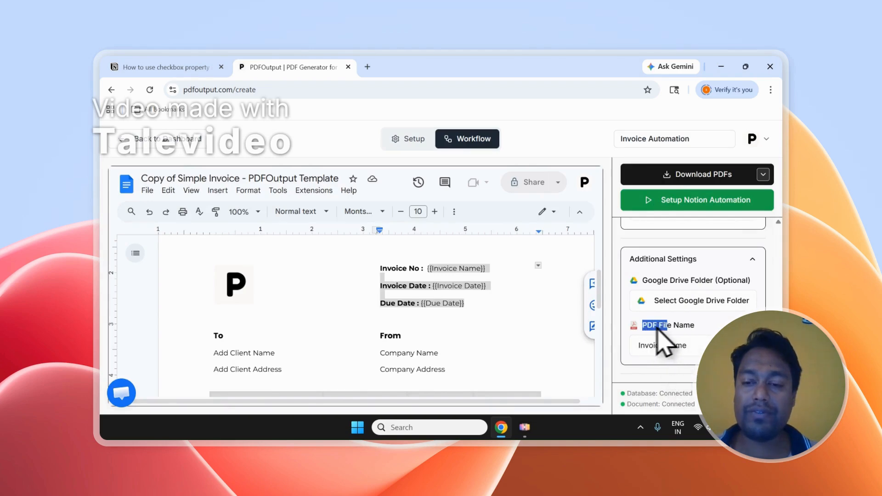
click(684, 350)
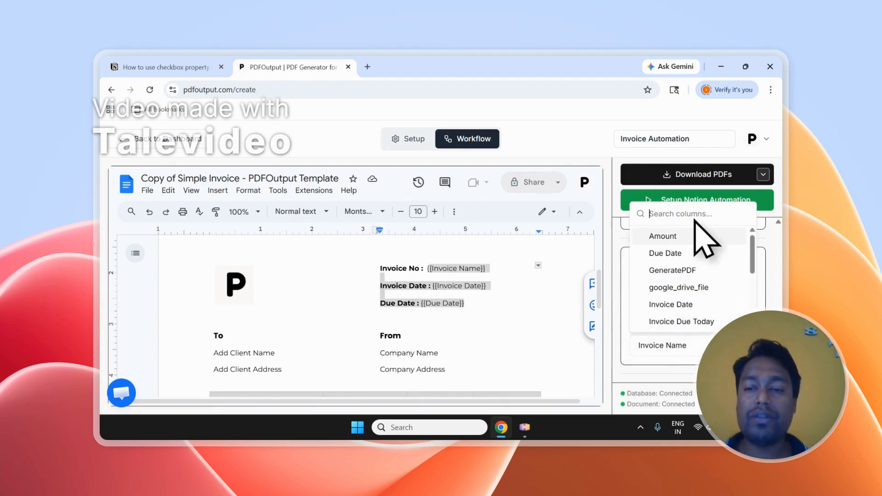
click(209, 68)
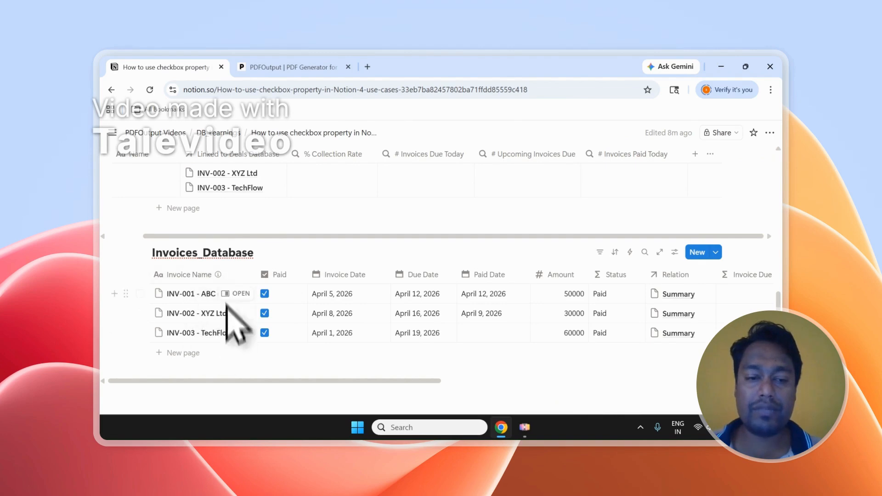
click(248, 68)
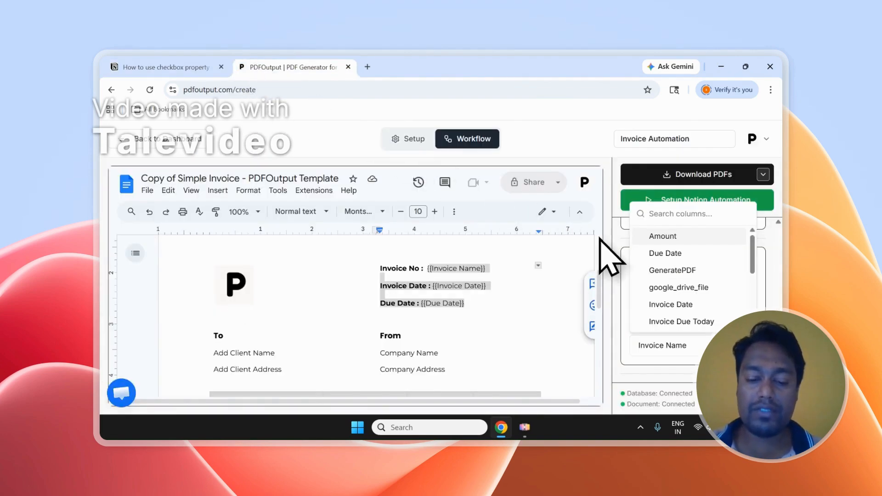
text(Invoice)
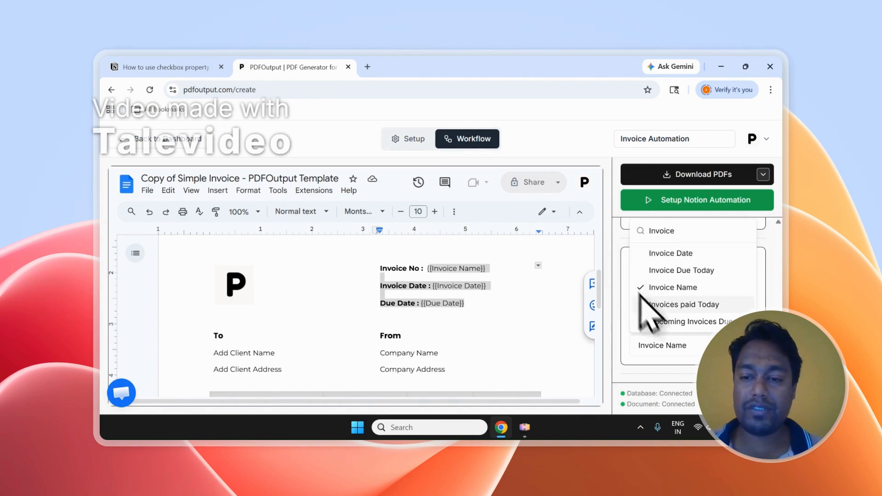
click(636, 336)
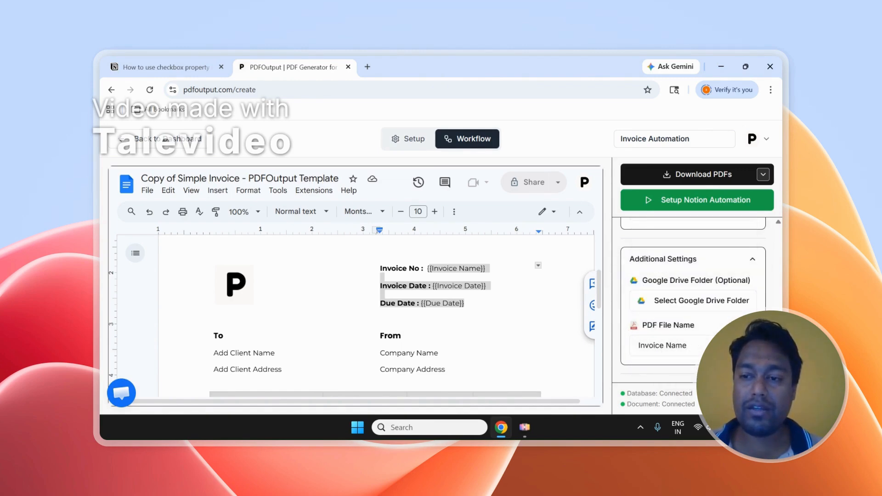
Run Setup Notion Automation for the Invoice Automation workflow.
drag(778, 359, 778, 259)
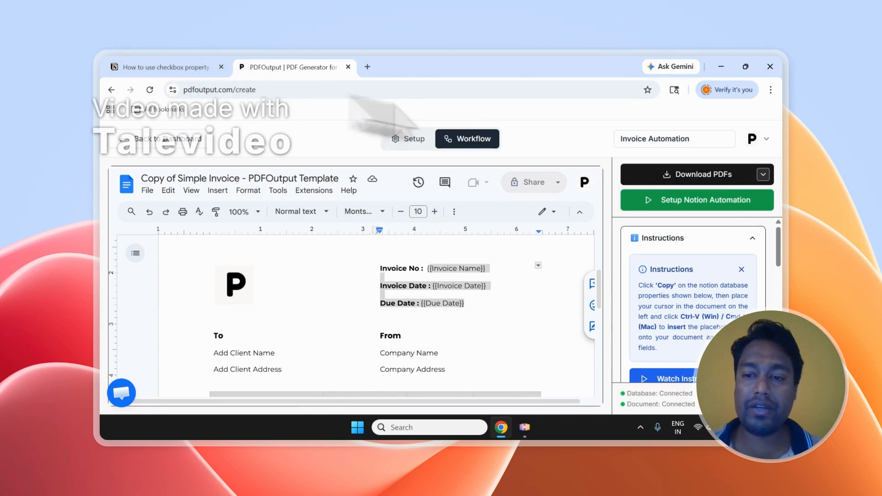
click(683, 202)
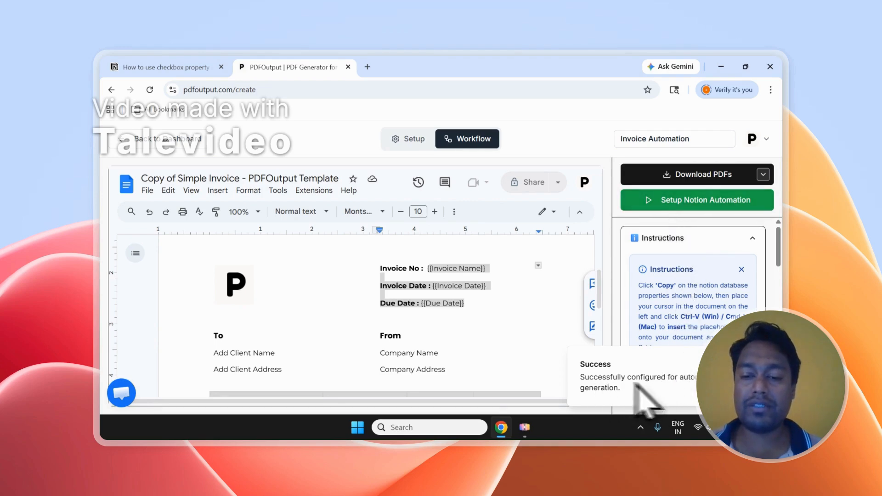
Switch to Notion and move the GeneratePDF column of Invoices_Database in front of the Choose Document column.
click(215, 66)
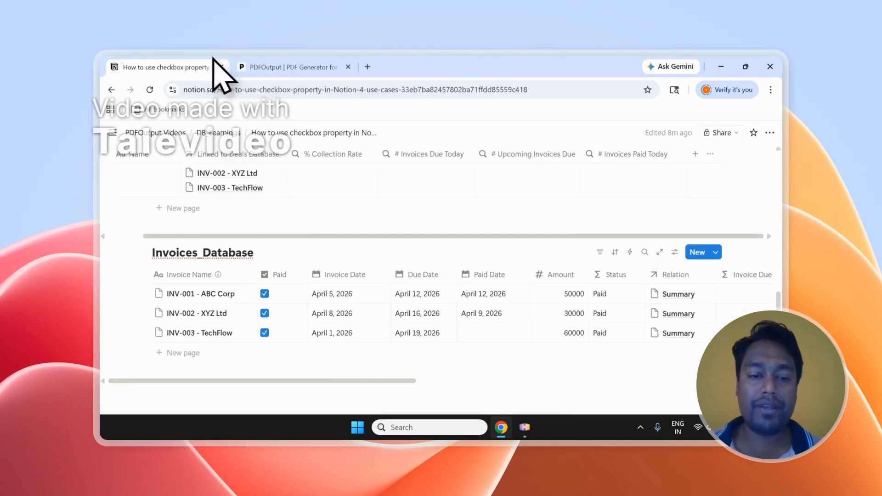
drag(302, 381, 680, 381)
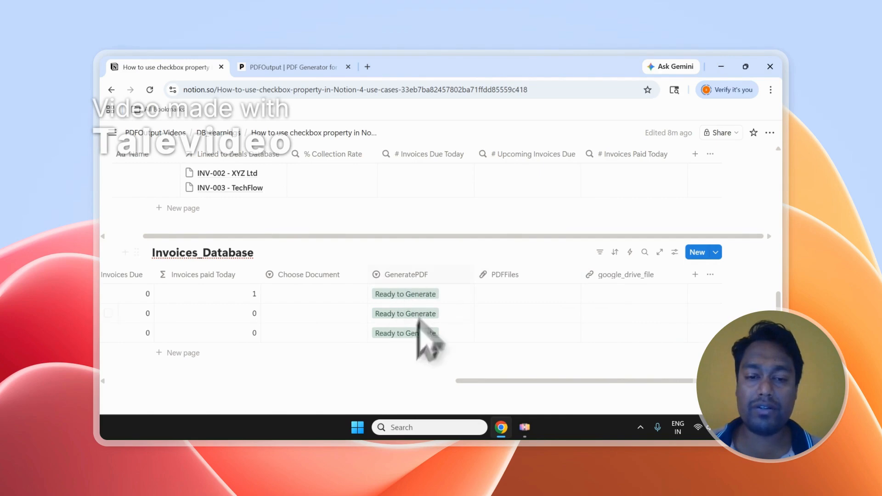
drag(411, 274, 336, 277)
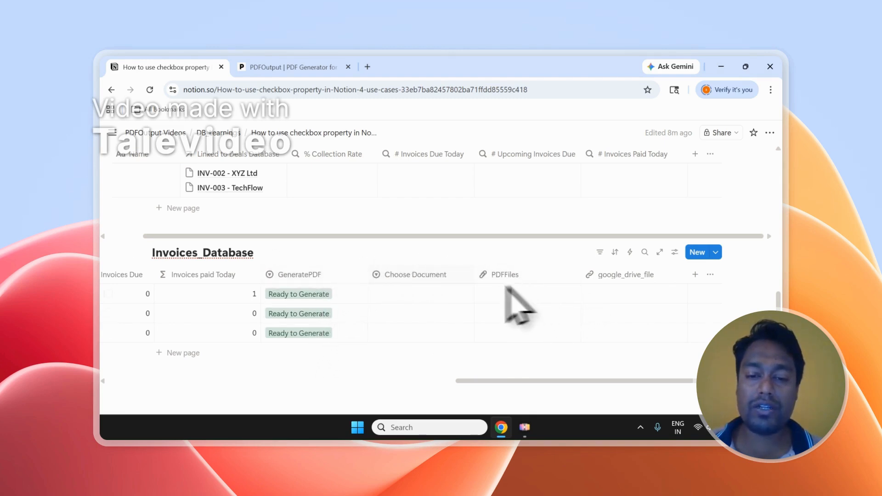
Review the template in PDFOutput and inspect the Choose Document options for the first two invoices in Notion's Invoices_Database.
click(299, 68)
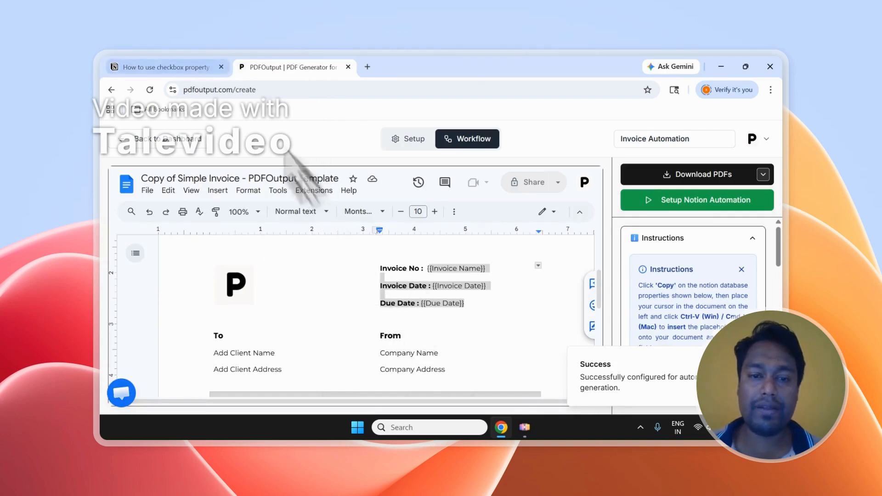
click(209, 68)
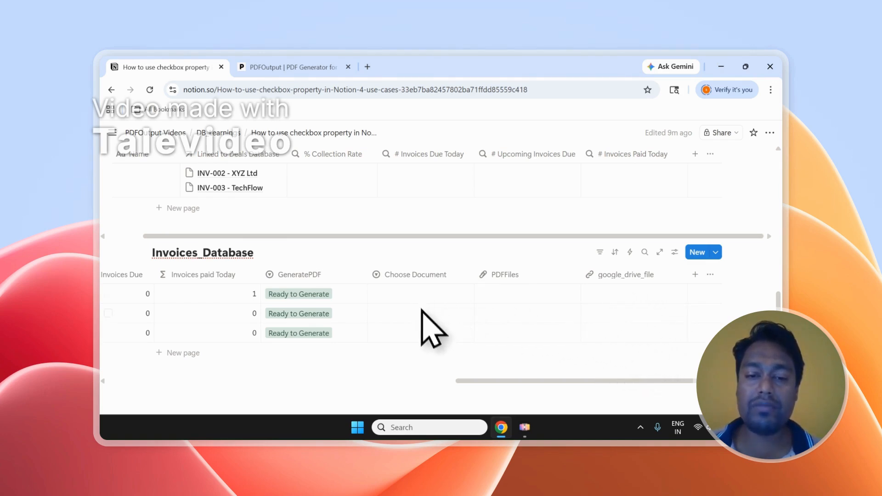
click(423, 294)
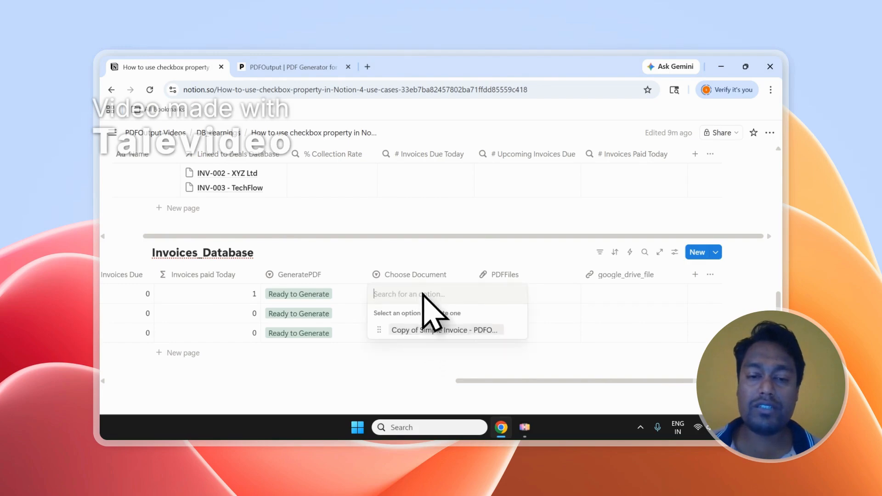
click(446, 266)
scroll(445, 268, up, 1)
scroll(441, 278, down, 1)
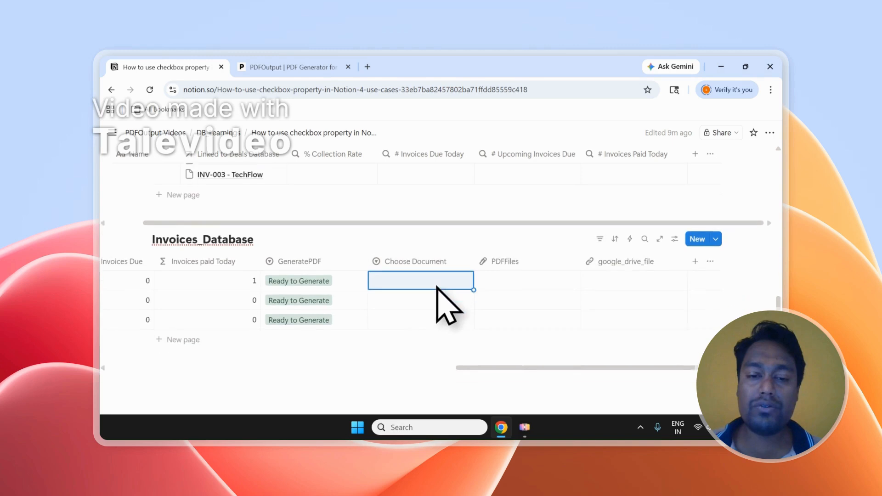
scroll(438, 293, up, 1)
click(436, 309)
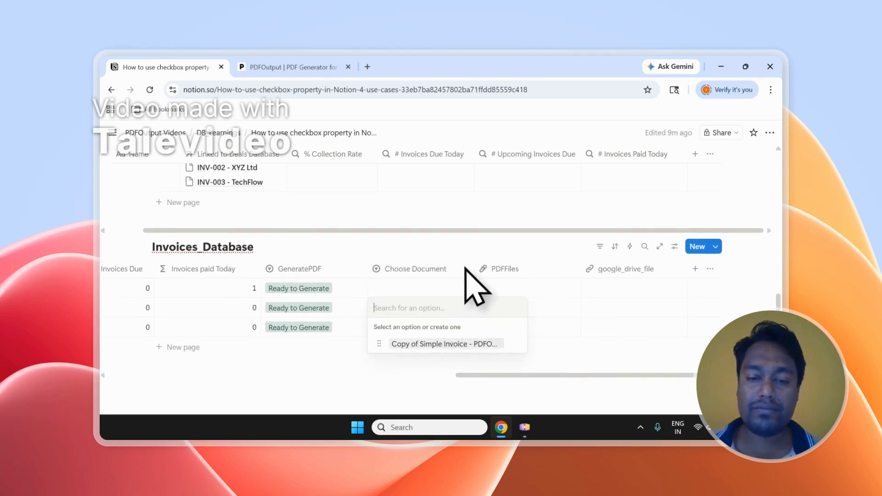
key(Escape)
Compare the first invoice's Choose Document option with the title of the Google document template in PDFOutput.
click(418, 288)
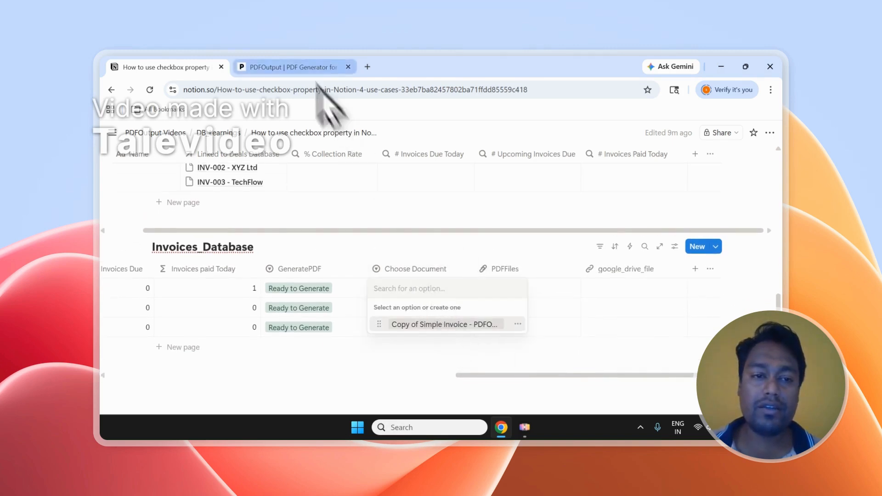
click(284, 68)
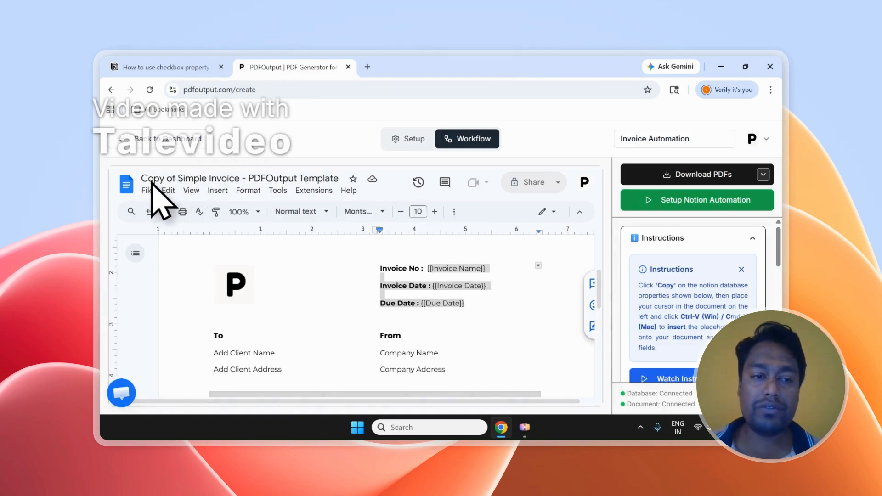
drag(152, 181, 253, 178)
click(169, 67)
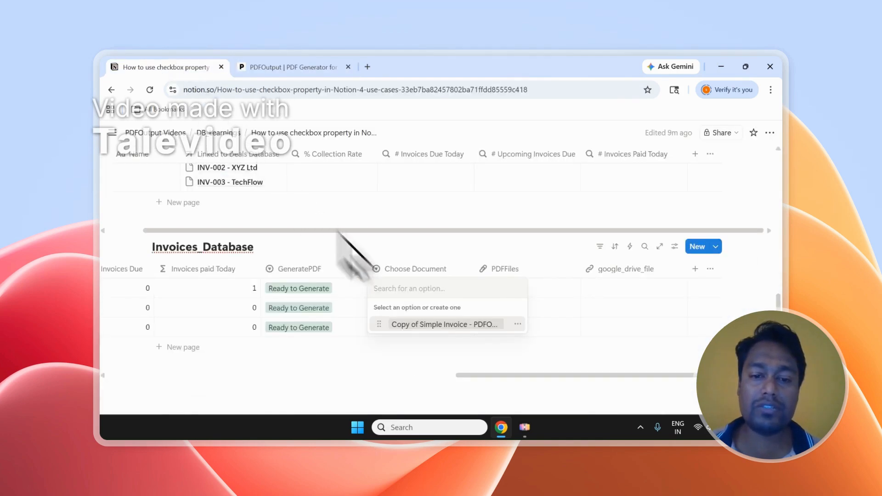
key(Escape)
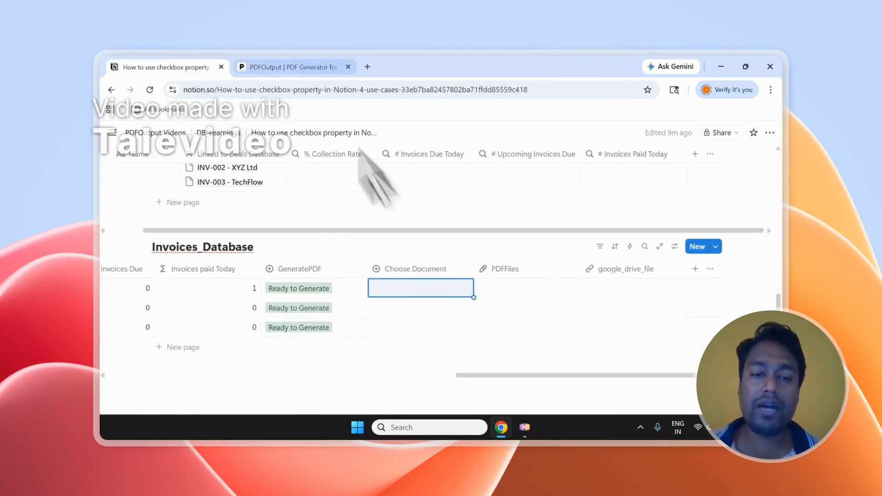
click(294, 68)
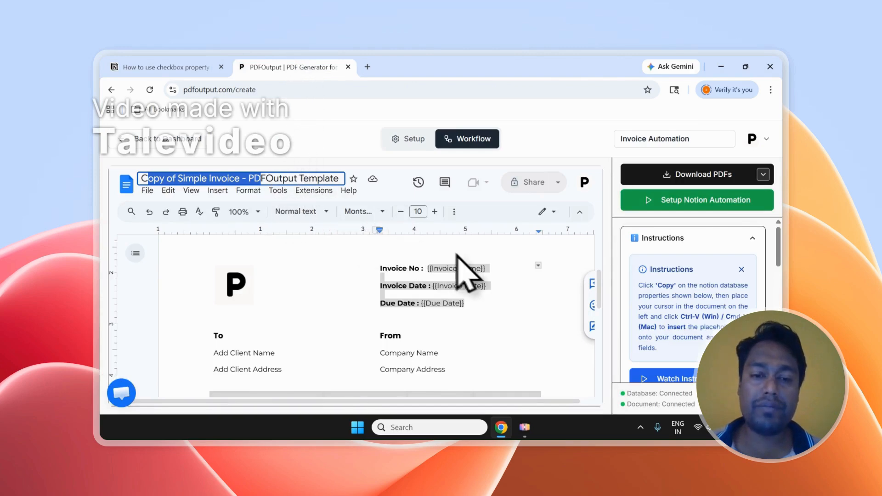
Recheck the template title in PDFOutput against the Choose Document option of the first invoice in Notion's Invoices_Database.
click(202, 68)
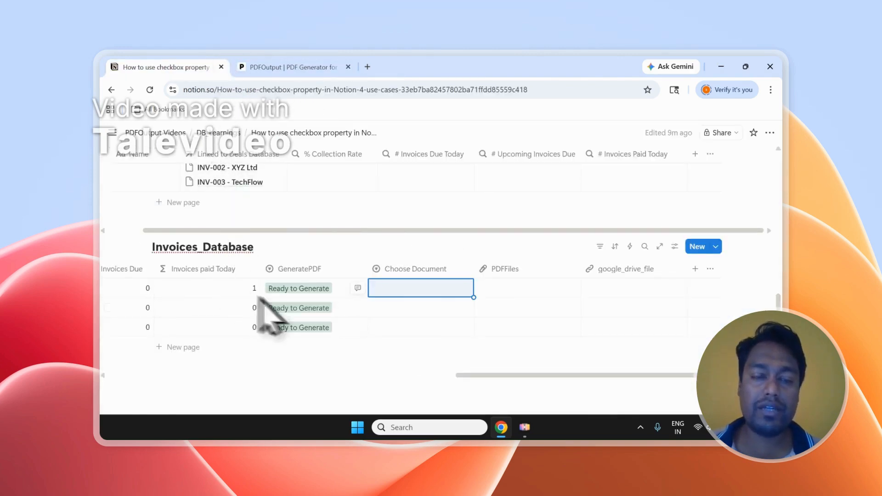
click(286, 69)
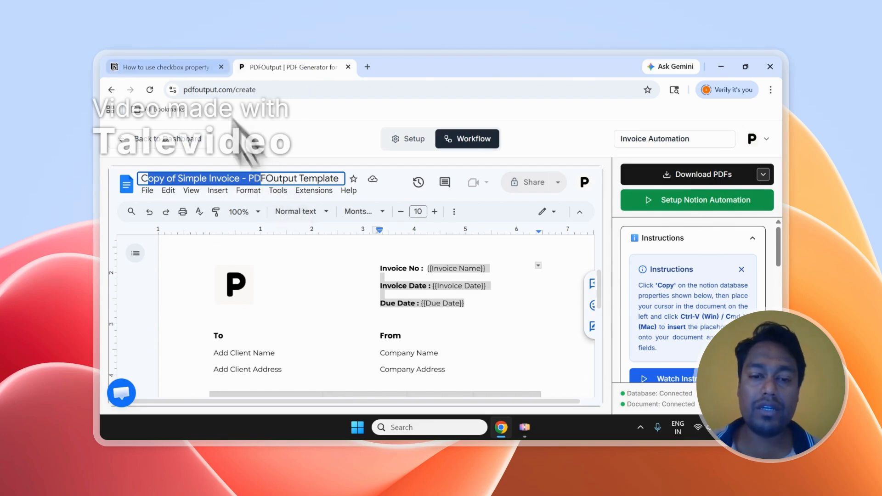
click(202, 67)
click(411, 292)
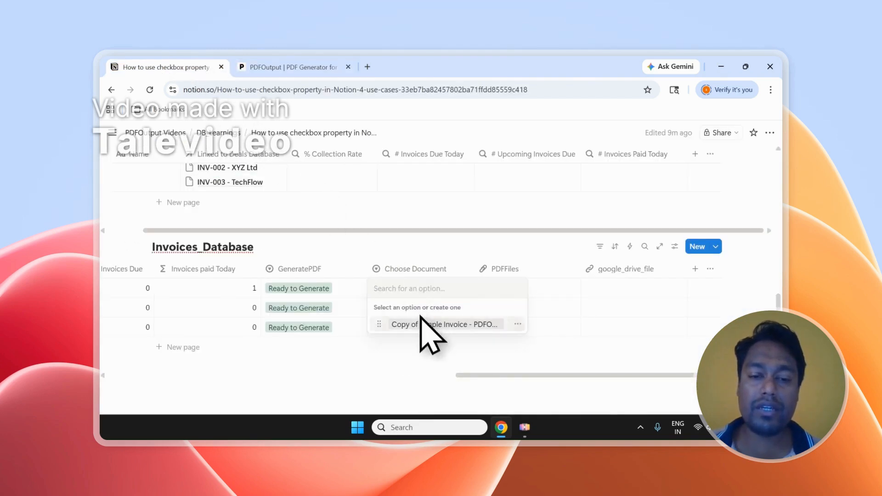
key(Escape)
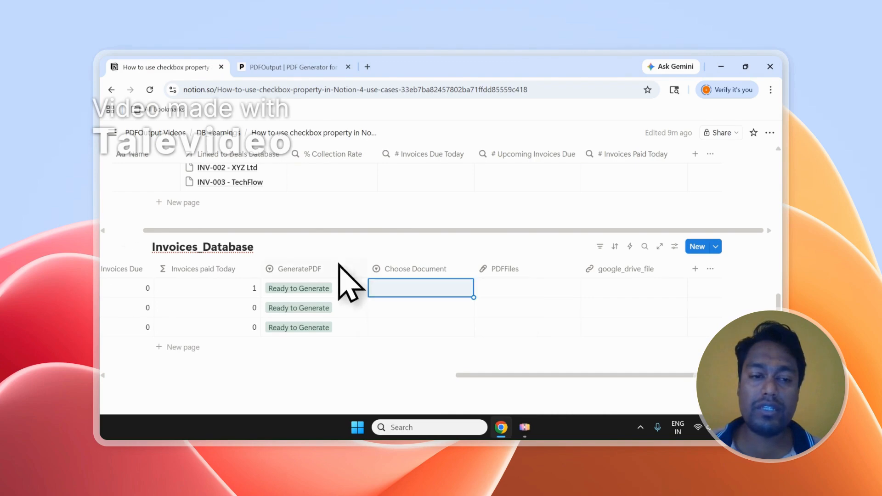
click(108, 288)
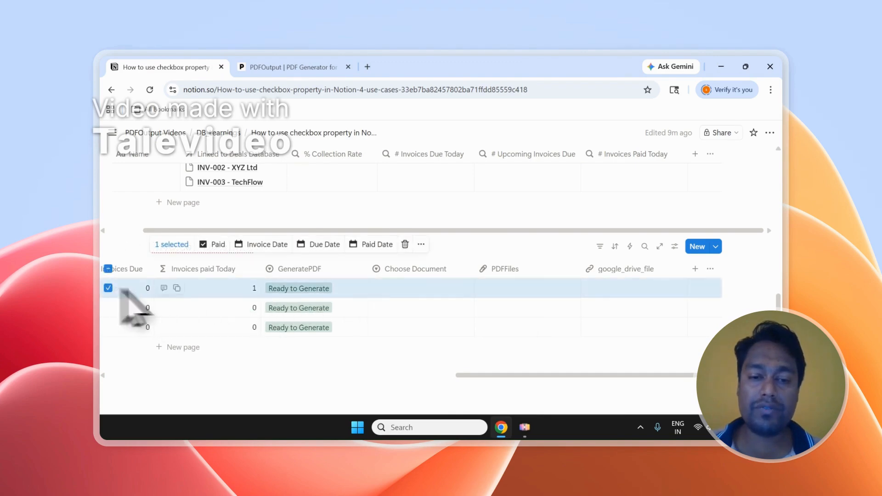
click(108, 288)
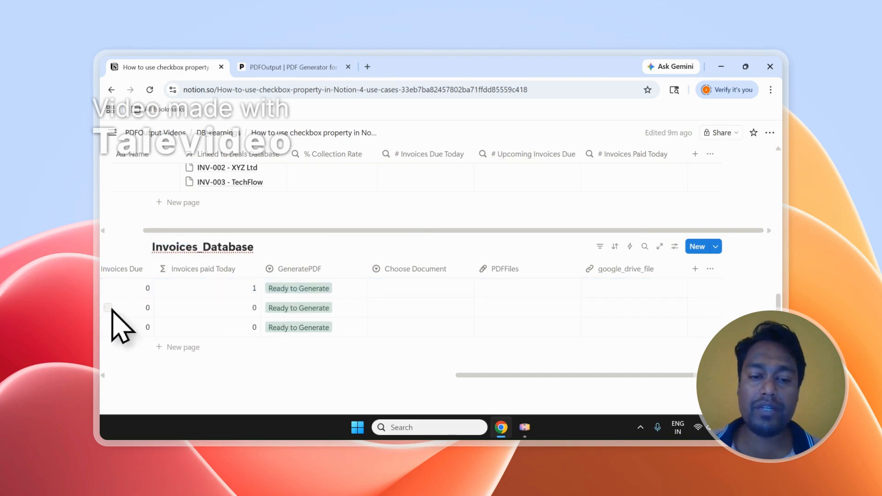
click(108, 307)
click(108, 307)
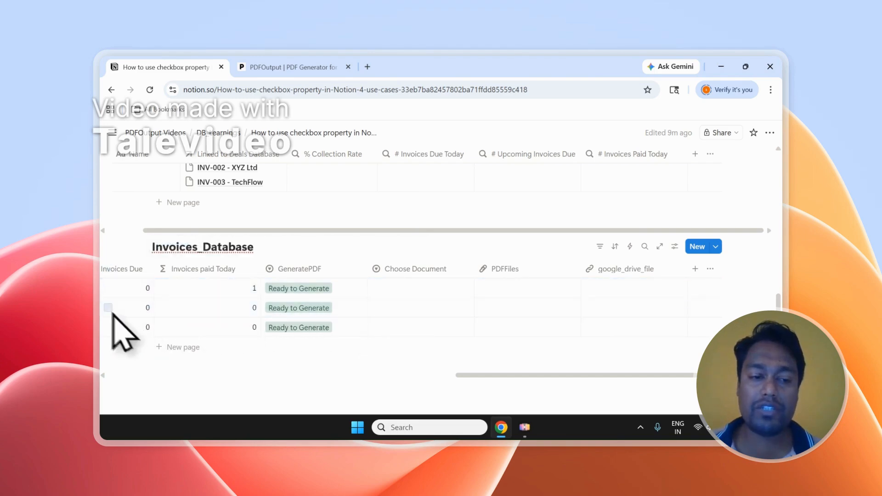
click(107, 327)
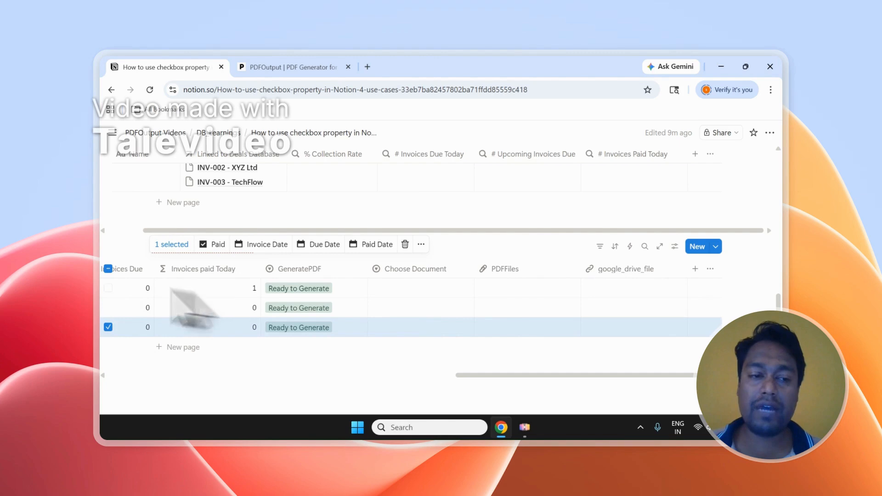
click(108, 269)
click(506, 252)
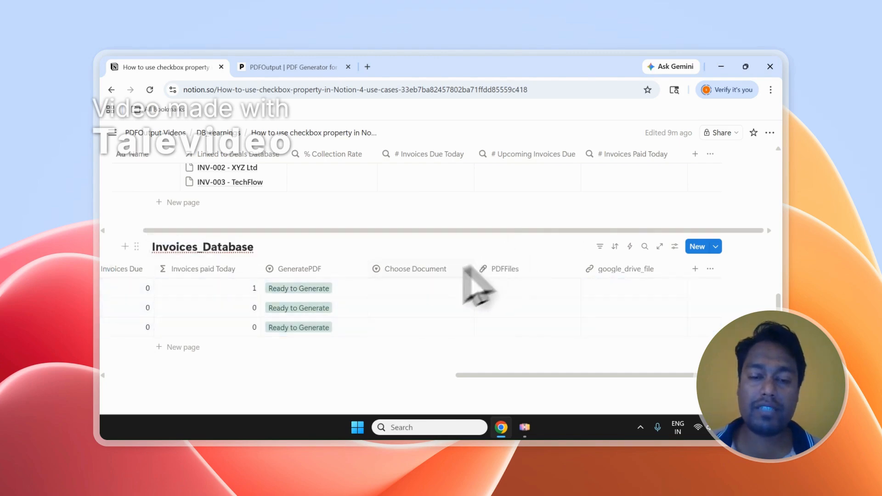
View the first invoice's Choose Document option and narrow the GeneratePDF column of Invoices_Database.
click(414, 288)
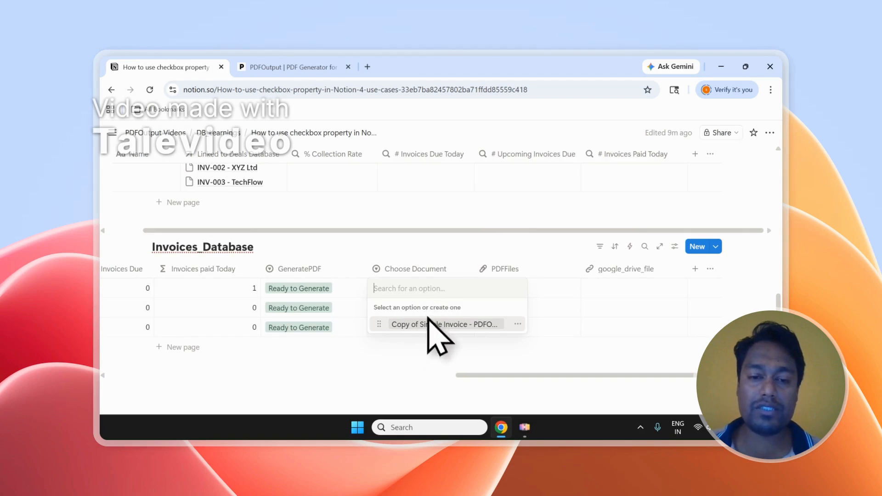
key(Escape)
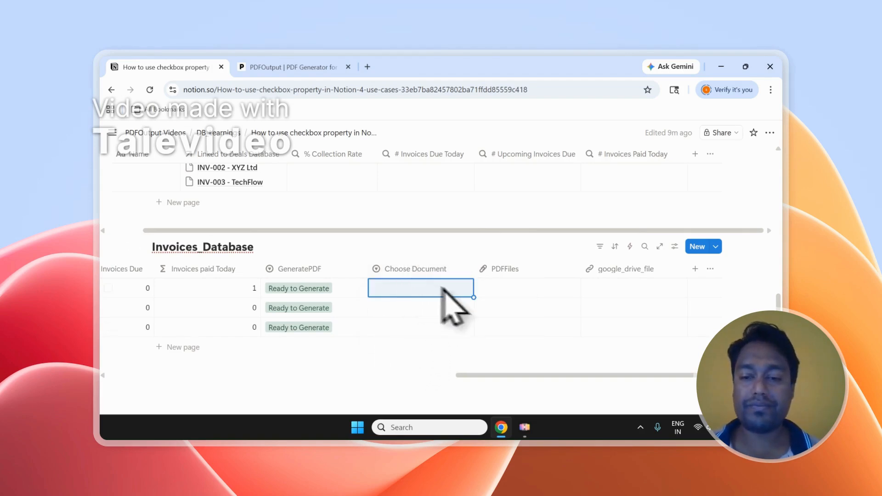
scroll(549, 303, down, 1)
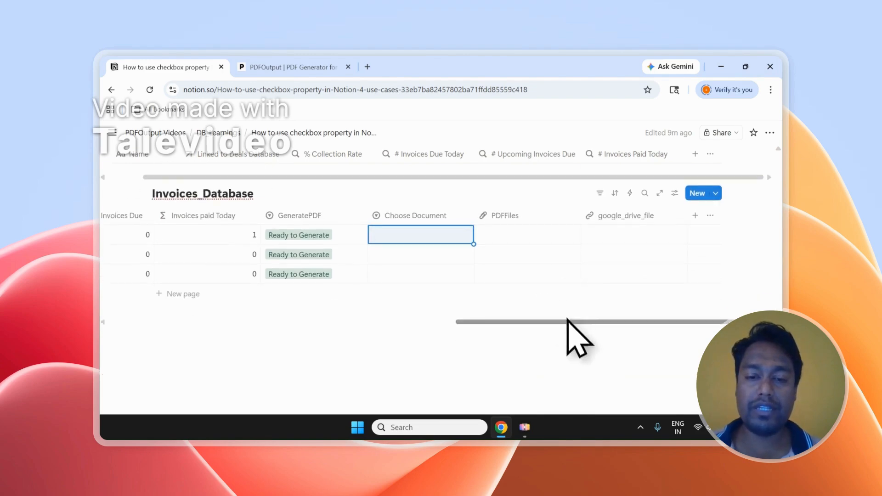
drag(567, 321, 502, 321)
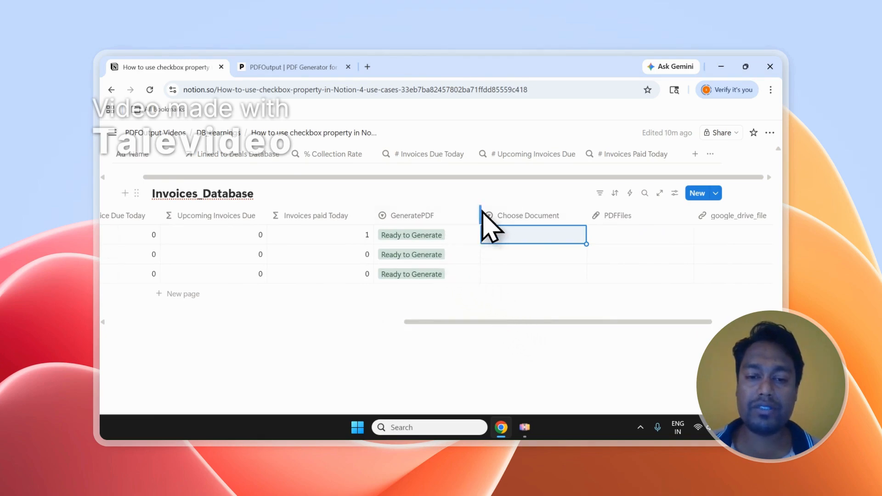
drag(481, 216, 452, 215)
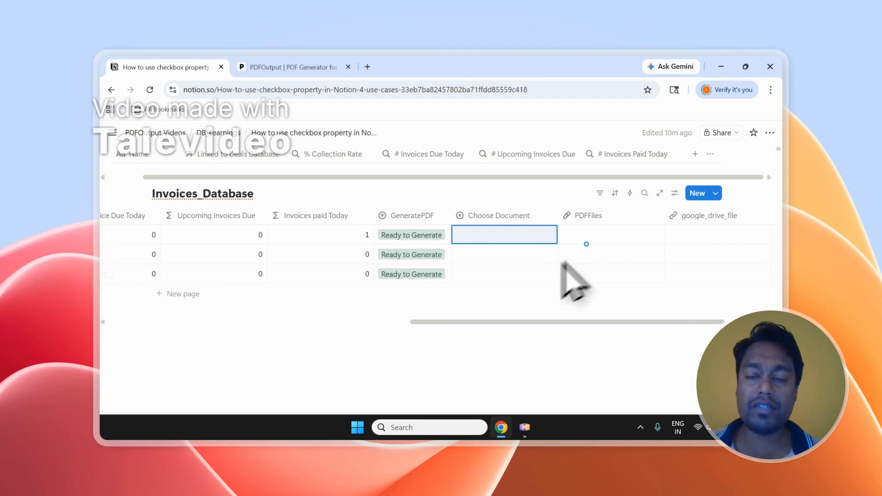
scroll(349, 267, up, 3)
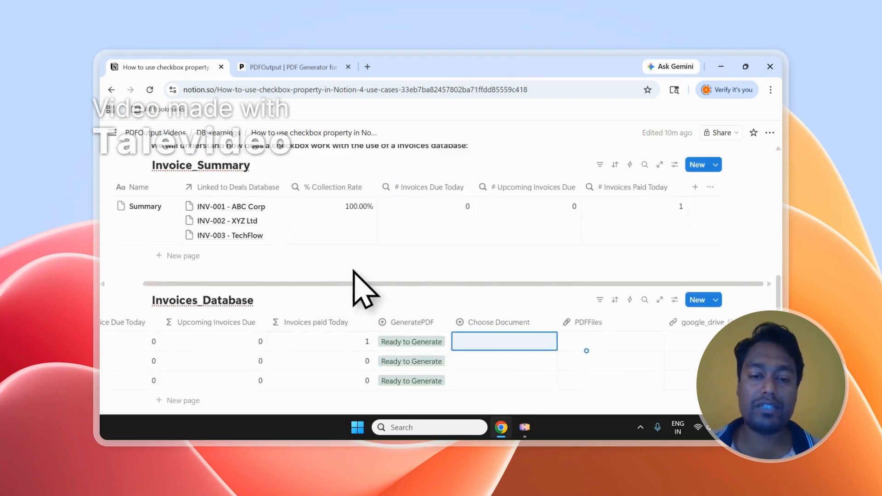
scroll(354, 271, down, 2)
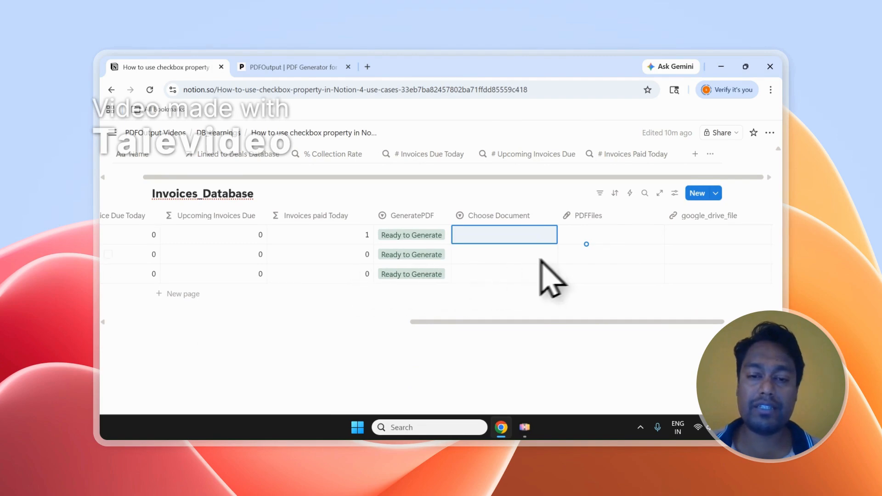
scroll(562, 271, up, 2)
scroll(551, 275, up, 1)
scroll(528, 274, down, 1)
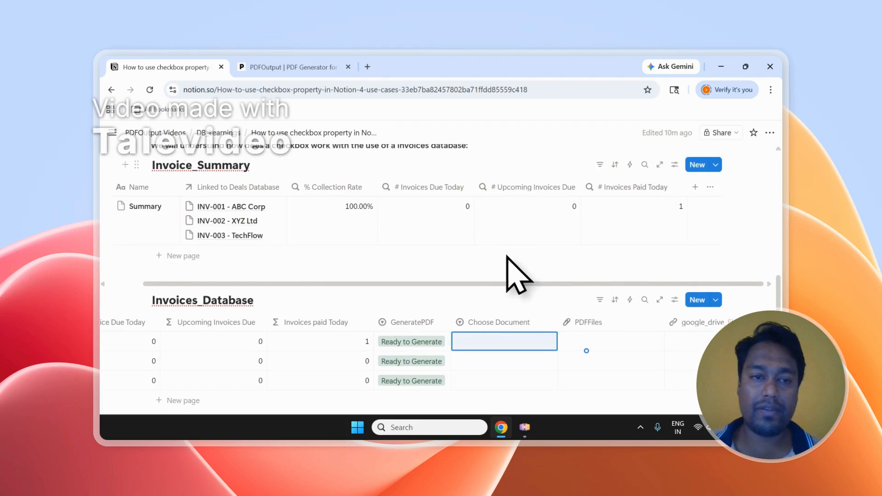
Switch to PDFOutput, deselect the template title and view the available PDF download options for the Invoice Automation workflow.
click(315, 70)
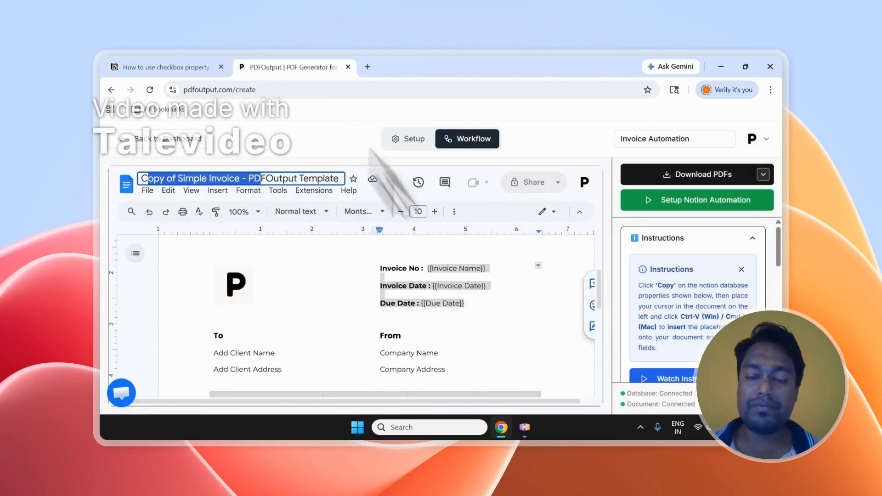
click(489, 286)
scroll(703, 276, down, 2)
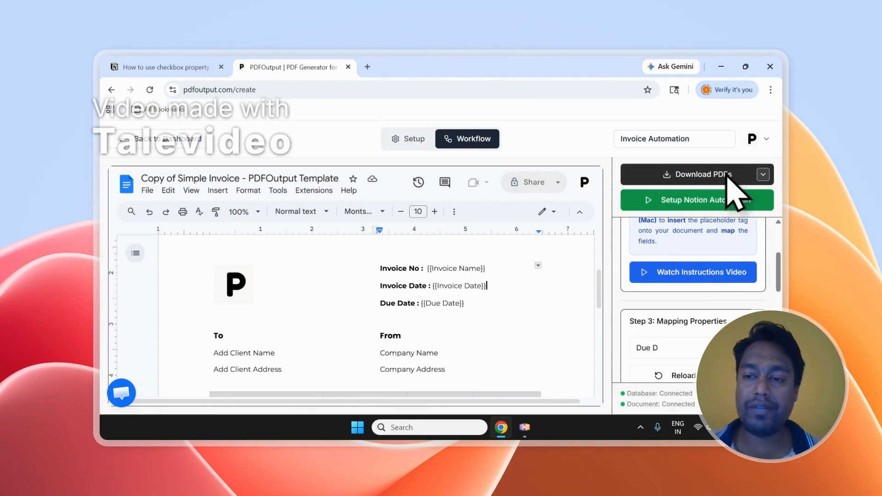
click(762, 175)
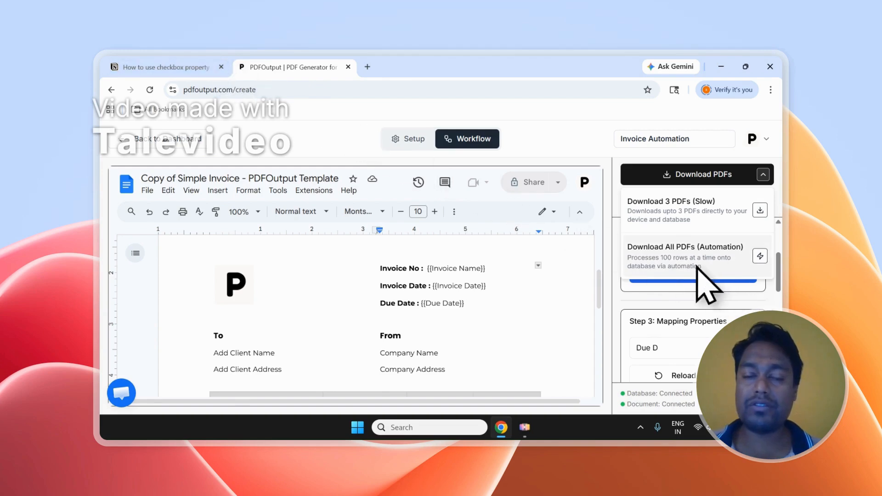
Switch to Notion and open the INV-001 PDF from the PDFFiles column of Invoices_Database.
click(187, 68)
scroll(499, 299, down, 2)
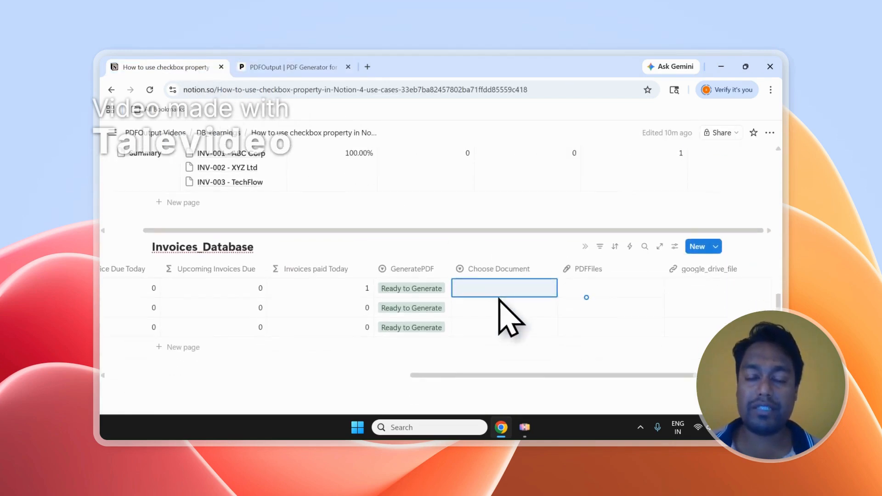
scroll(498, 298, down, 1)
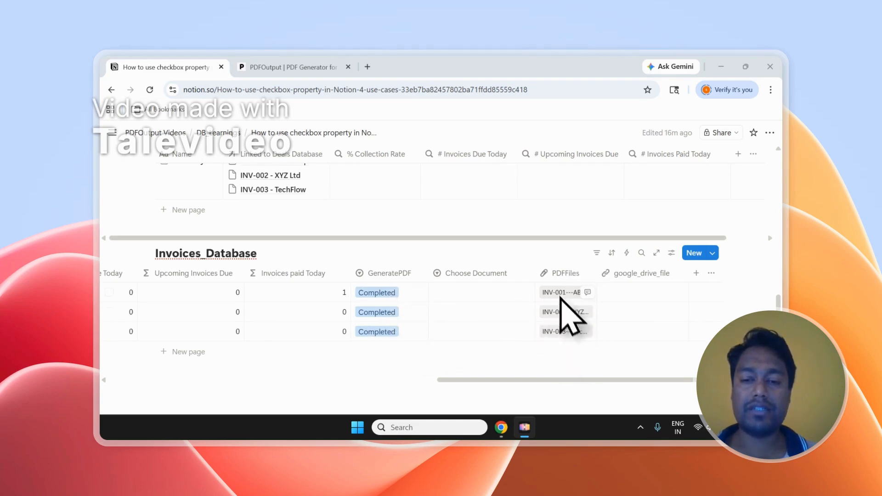
click(559, 292)
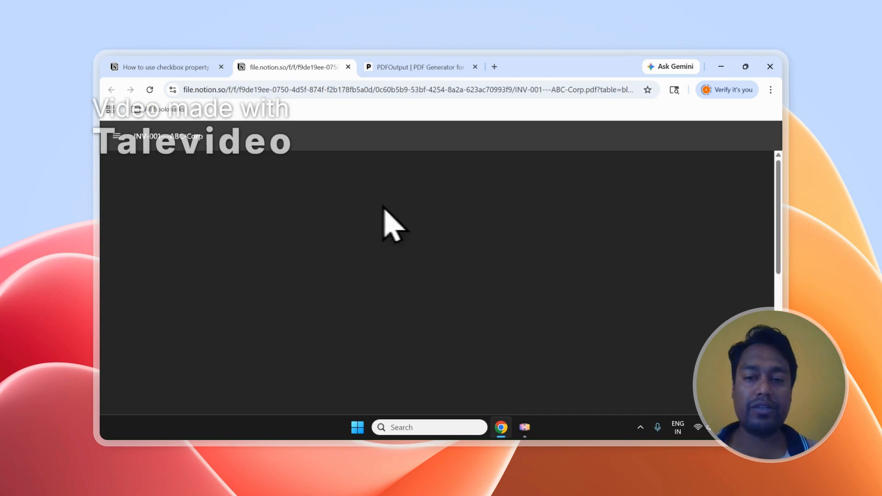
scroll(453, 266, down, 3)
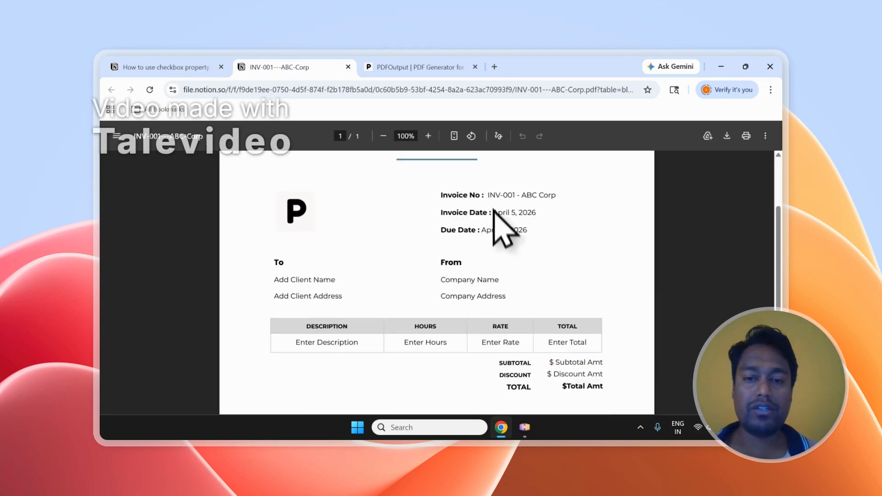
Examine the Invoice No, Invoice Date and Due Date values and the rest of the INV-001 invoice PDF.
drag(488, 197, 543, 200)
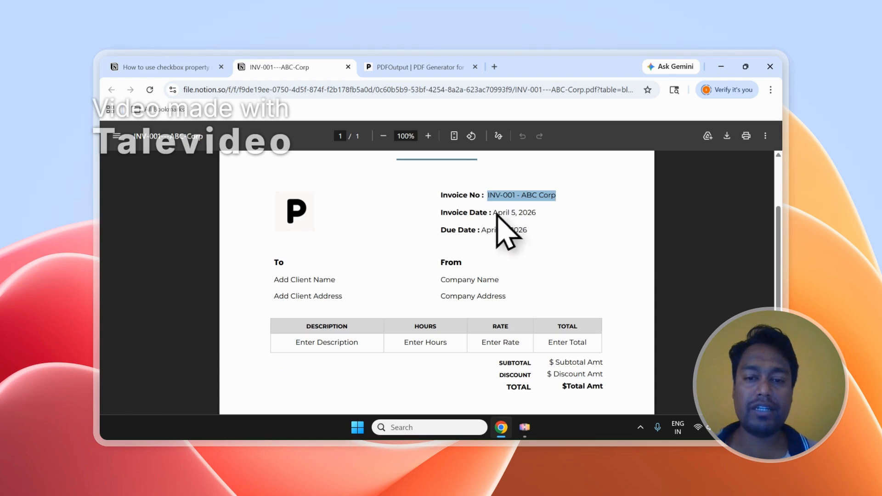
drag(493, 212, 538, 214)
drag(487, 230, 528, 232)
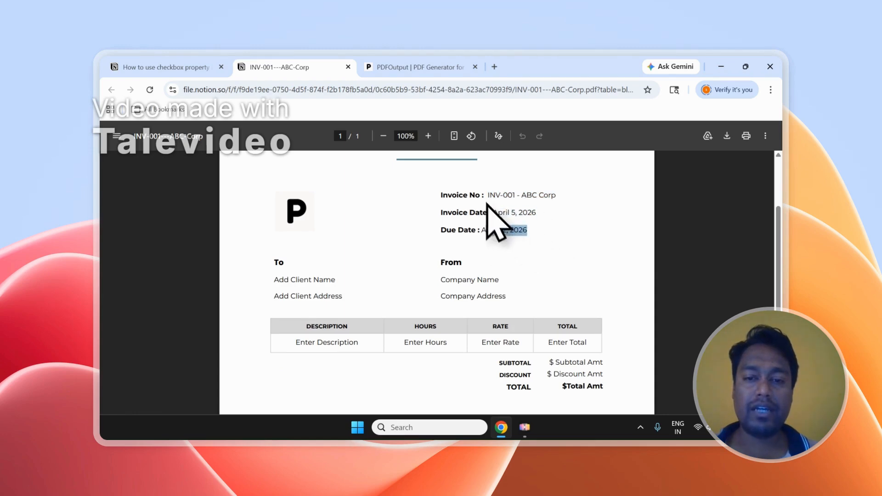
drag(487, 196, 533, 201)
scroll(549, 244, up, 1)
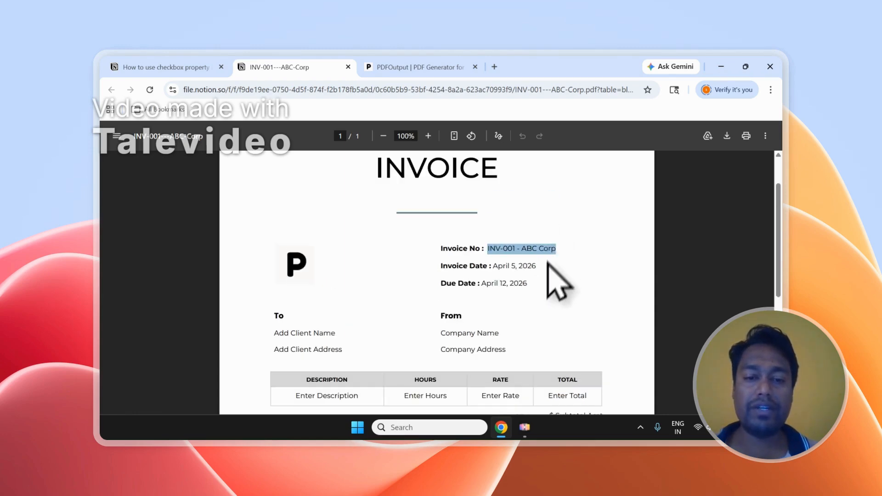
scroll(552, 280, down, 5)
scroll(533, 276, up, 5)
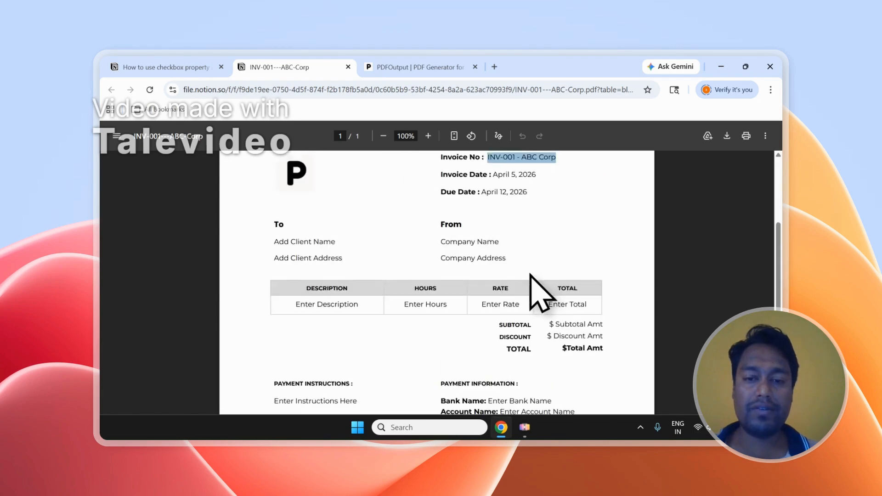
drag(533, 262, 515, 220)
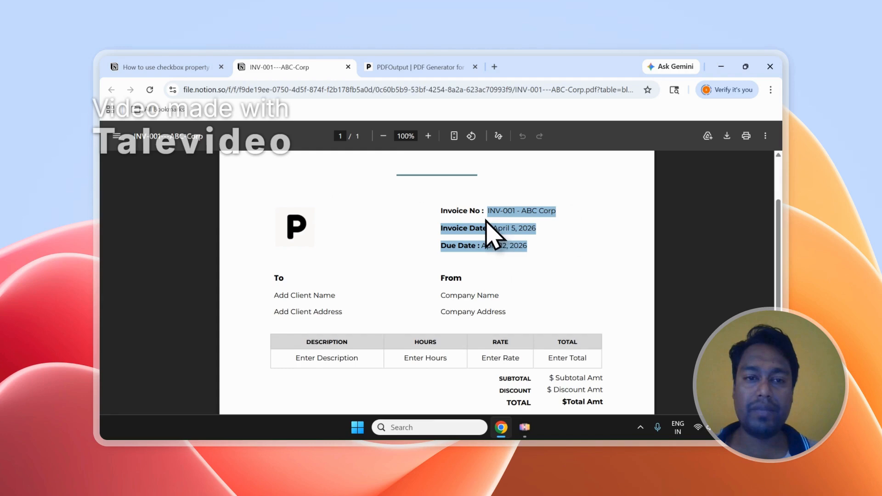
scroll(458, 241, up, 2)
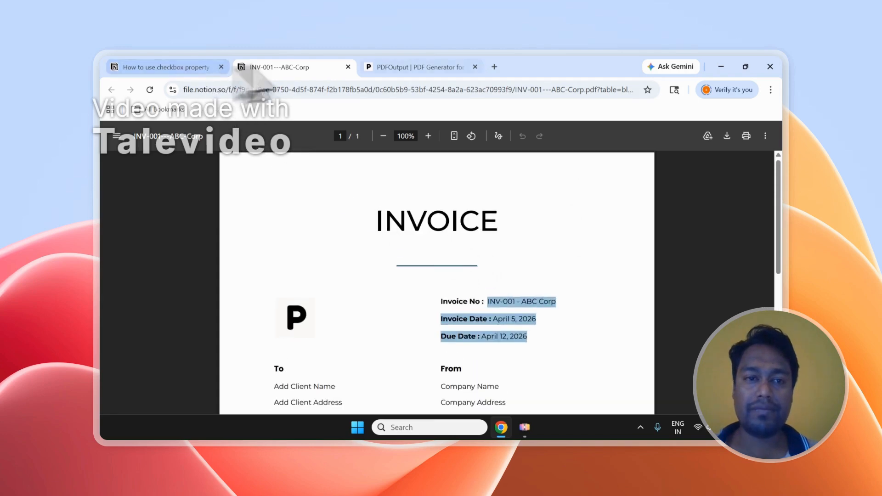
Open the INV-002 and INV-003 PDFs from the PDFFiles column of Notion's Invoices_Database.
click(202, 68)
click(561, 312)
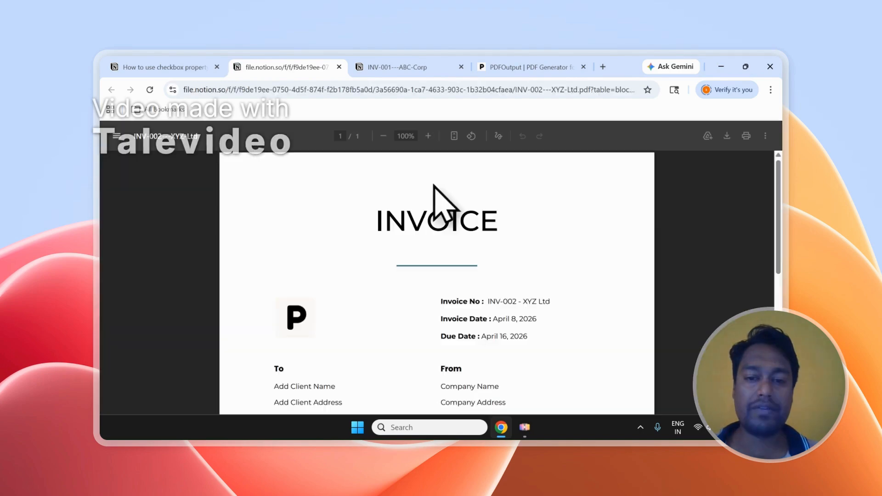
click(223, 65)
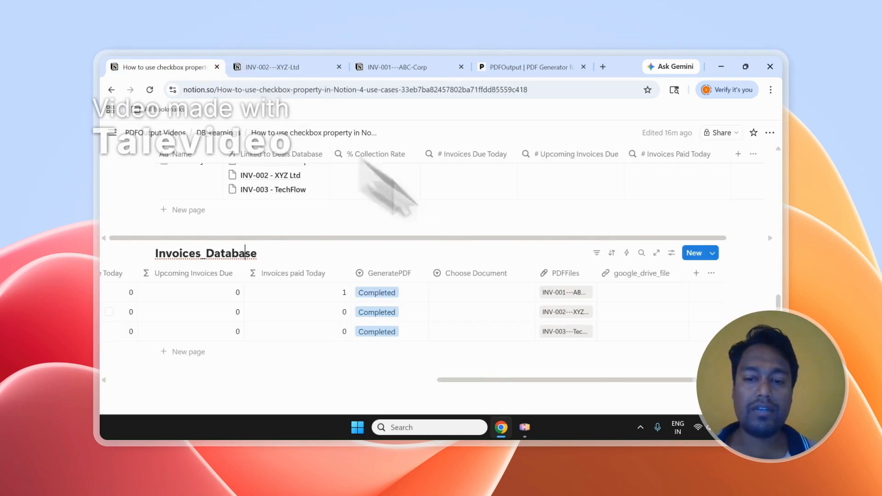
click(568, 322)
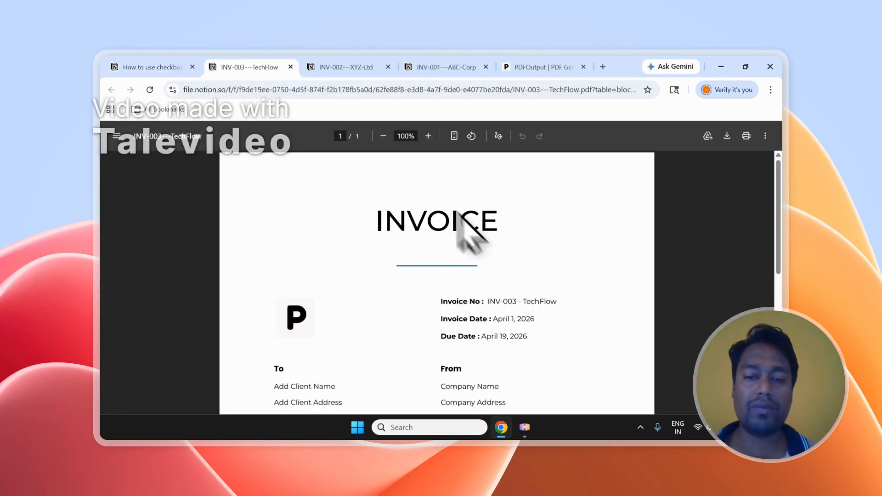
Compare the generated invoice PDFs, then close the INV-003 and INV-002 files.
click(368, 68)
click(418, 69)
click(342, 68)
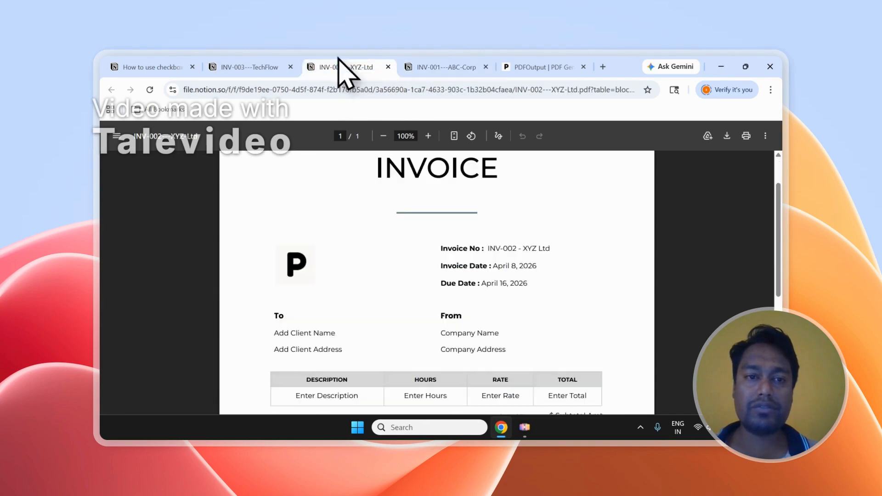
click(243, 68)
click(290, 67)
click(290, 67)
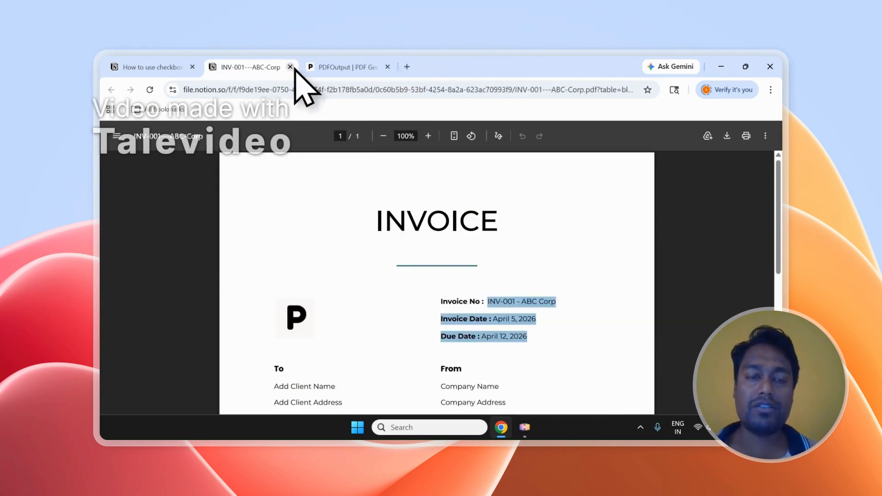
Close the INV-001 PDF, then review the completed checkbox topics and the bonus section on the Notion page.
click(291, 67)
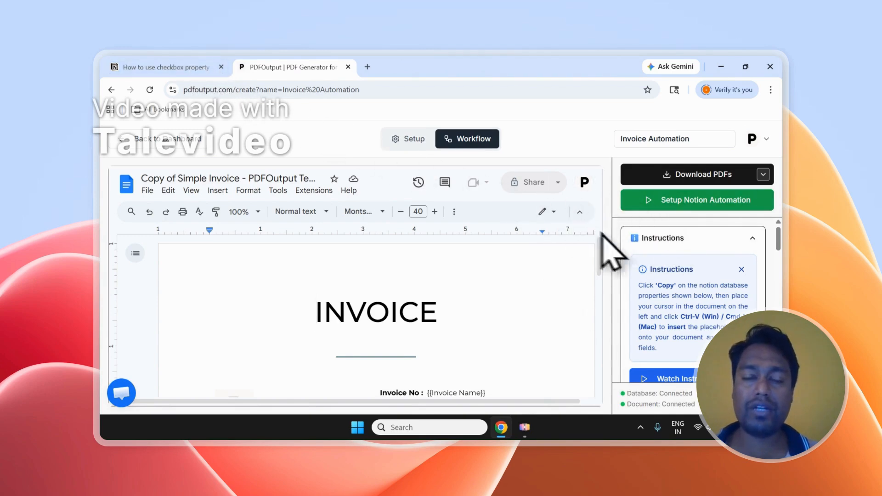
click(163, 59)
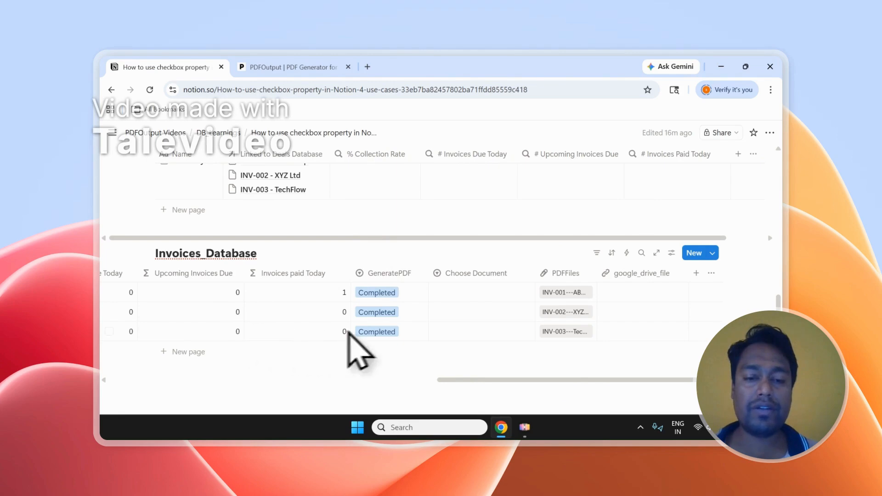
scroll(390, 308, up, 3)
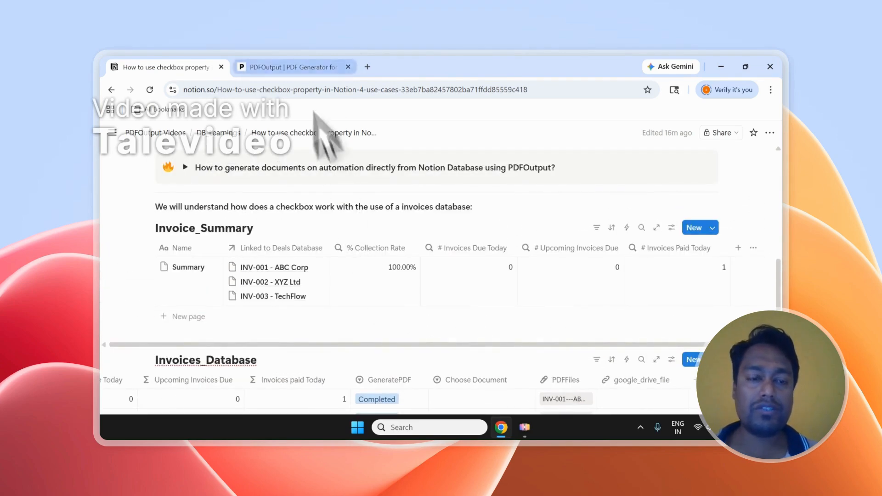
scroll(290, 184, up, 5)
scroll(292, 230, down, 5)
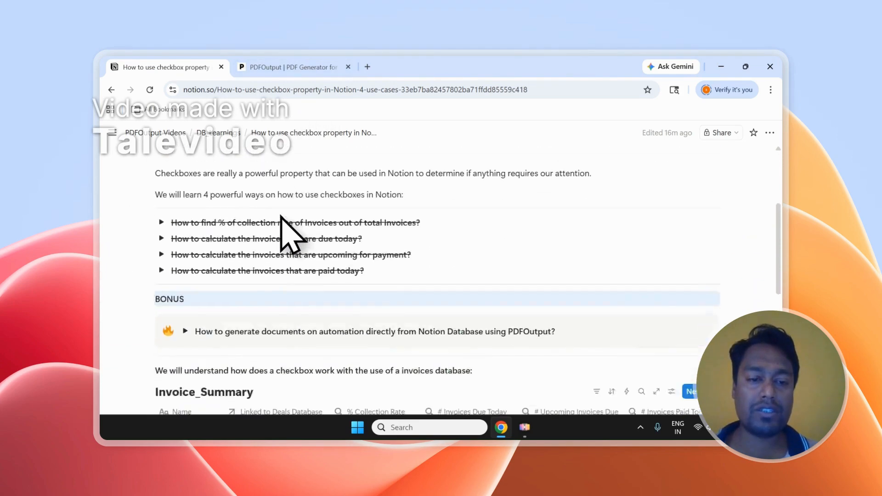
Switch to PDFOutput and log out of the account from the Invoice Automation workflow.
click(280, 67)
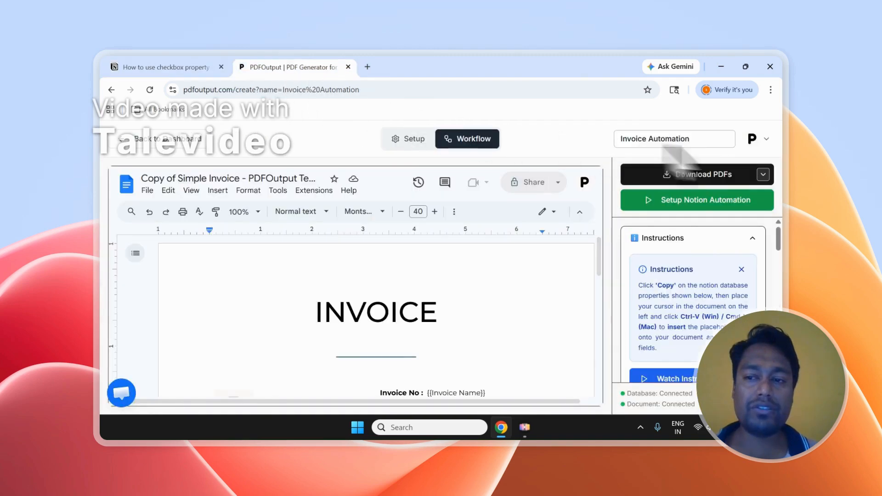
click(754, 141)
click(651, 272)
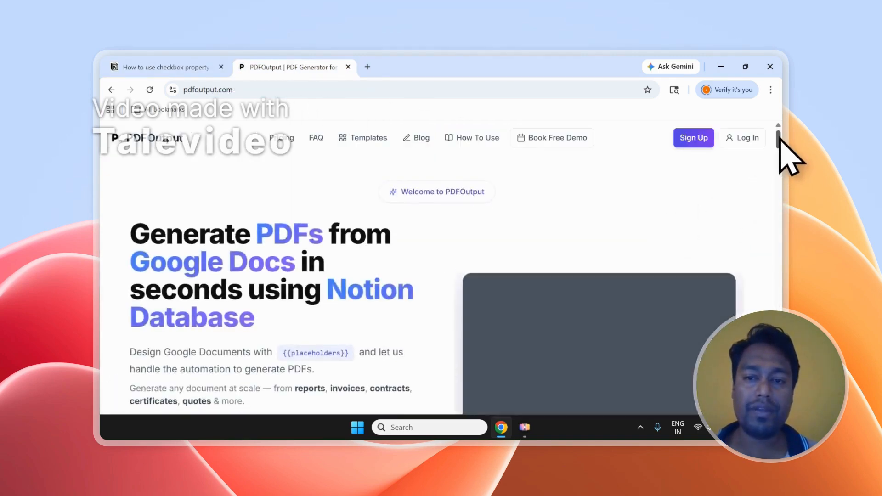
Open the PDFOutput contact page from the home page and view its Send Message form.
drag(780, 137, 784, 226)
drag(781, 340, 781, 402)
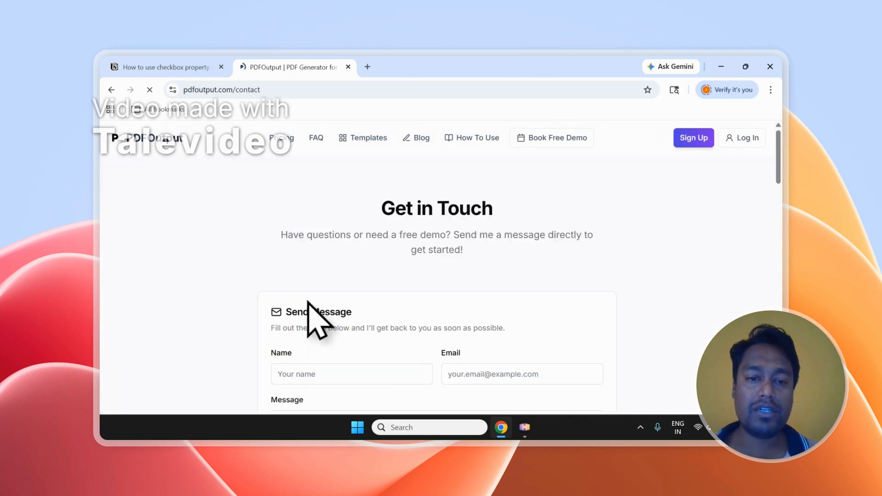
scroll(369, 242, down, 3)
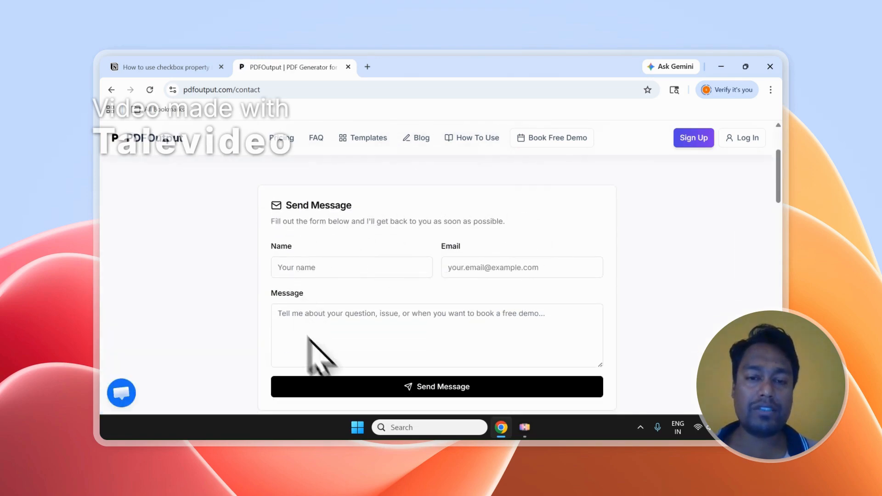